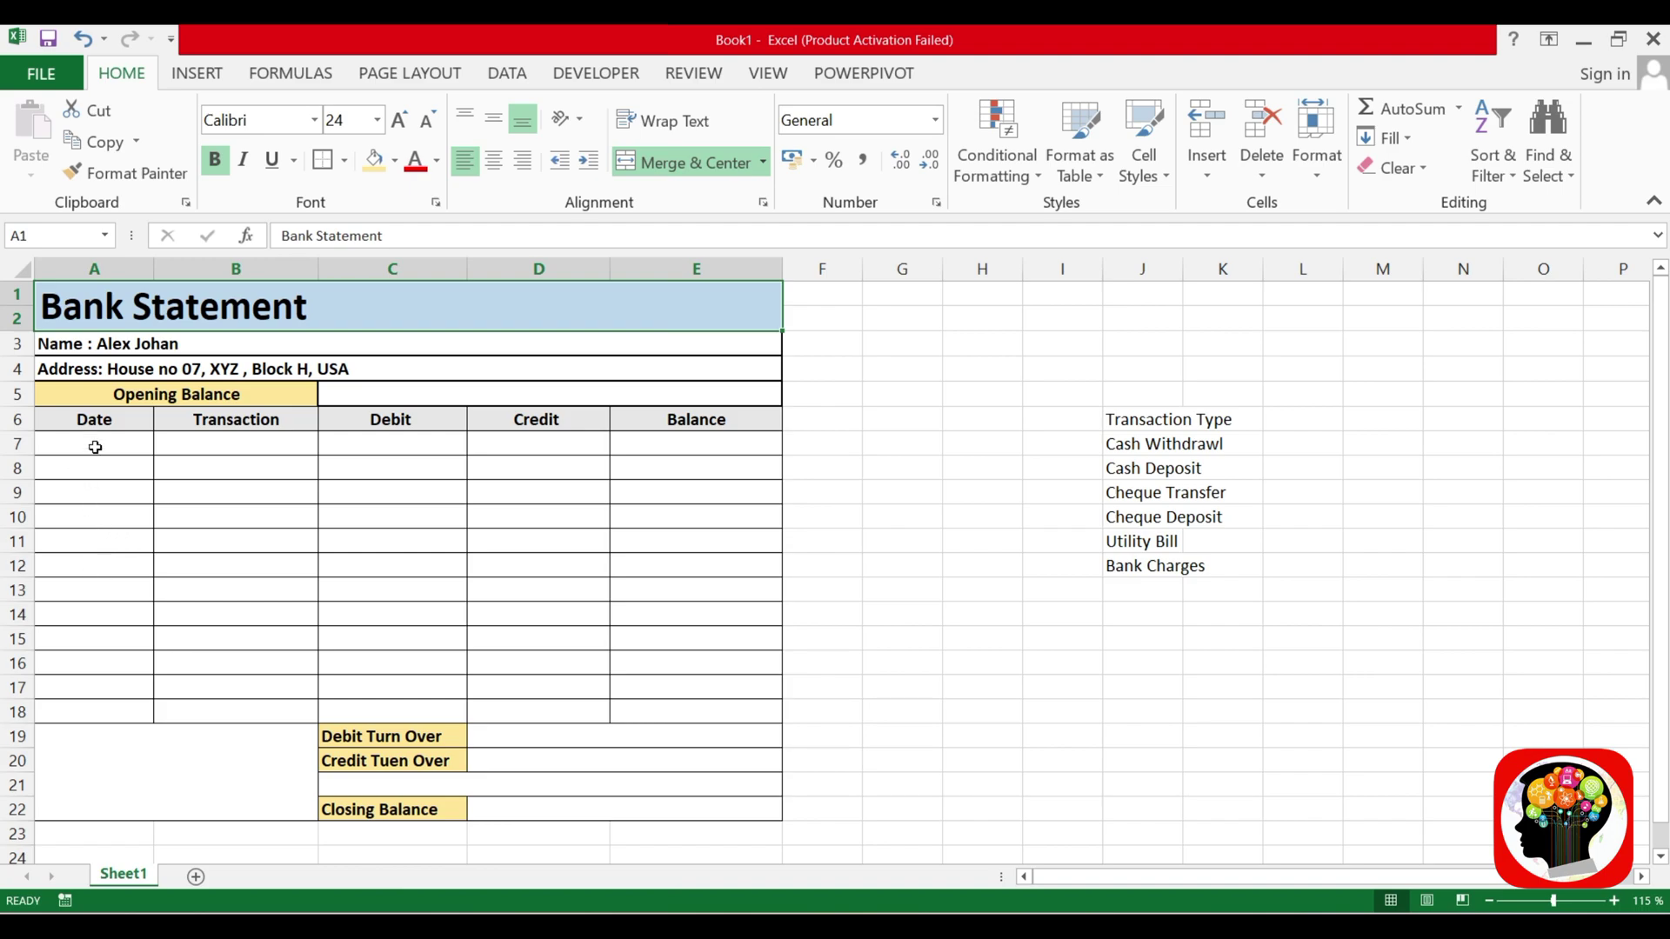
# Enter 25/09/2023 in A7 and fill the dates down to 06/10/2023 in A18
pyautogui.click(98, 445)
pyautogui.write('25/09')
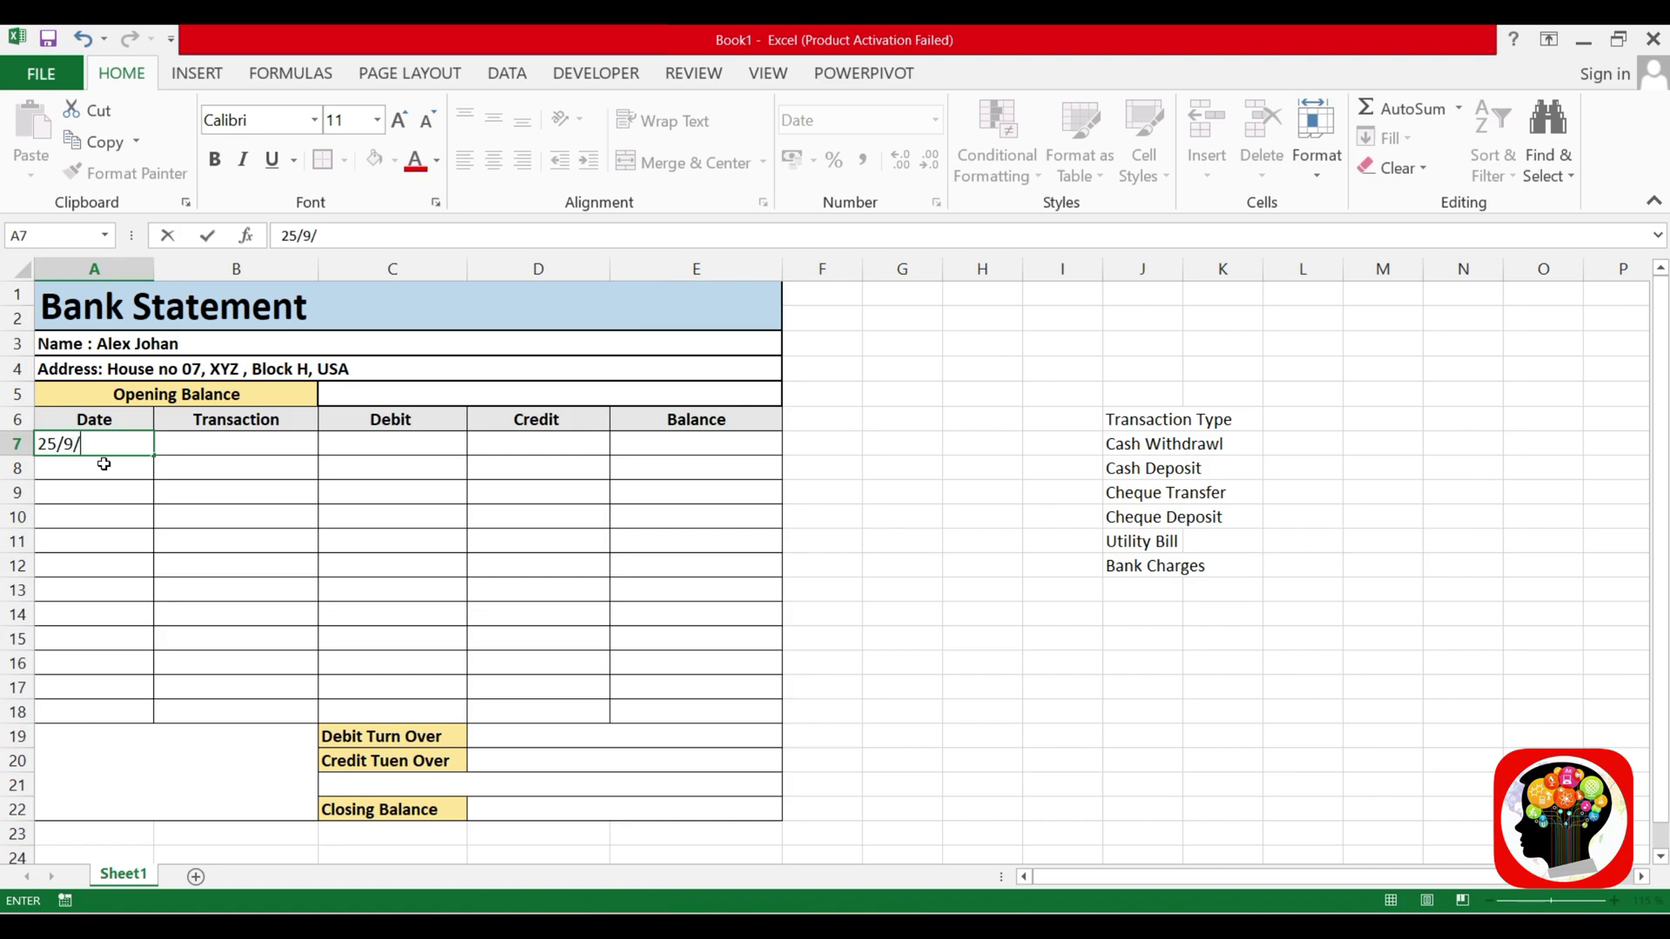
pyautogui.write('/2023')
pyautogui.press('Return')
pyautogui.click(132, 446)
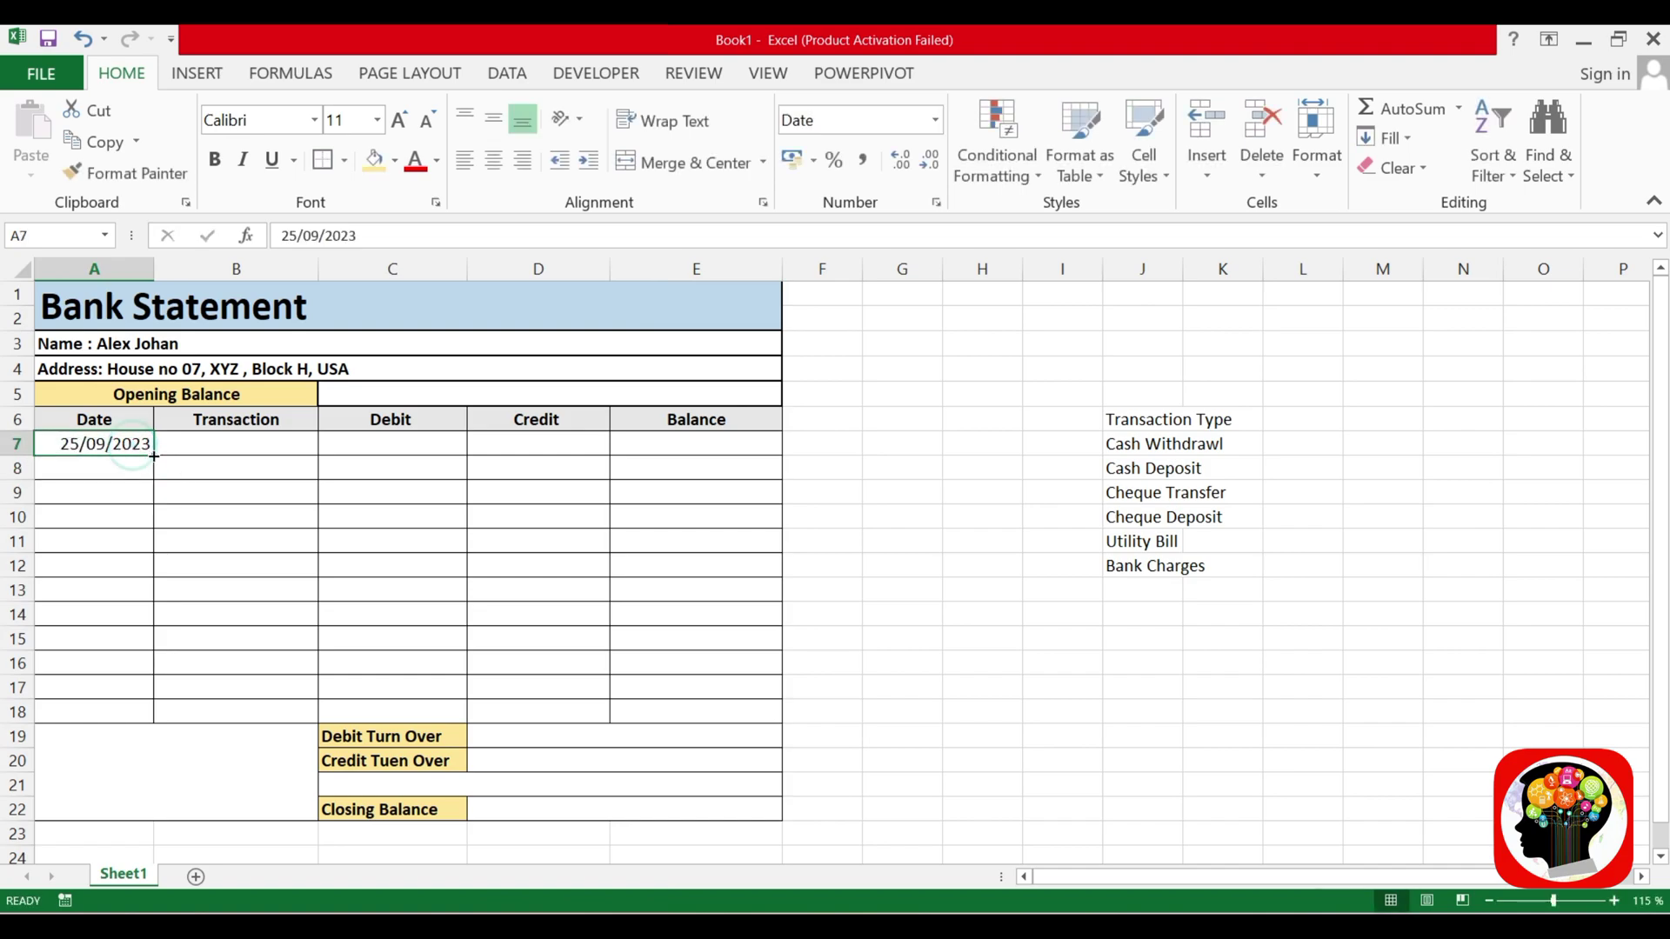
pyautogui.moveTo(155, 456); pyautogui.dragTo(156, 722)
pyautogui.click(284, 515)
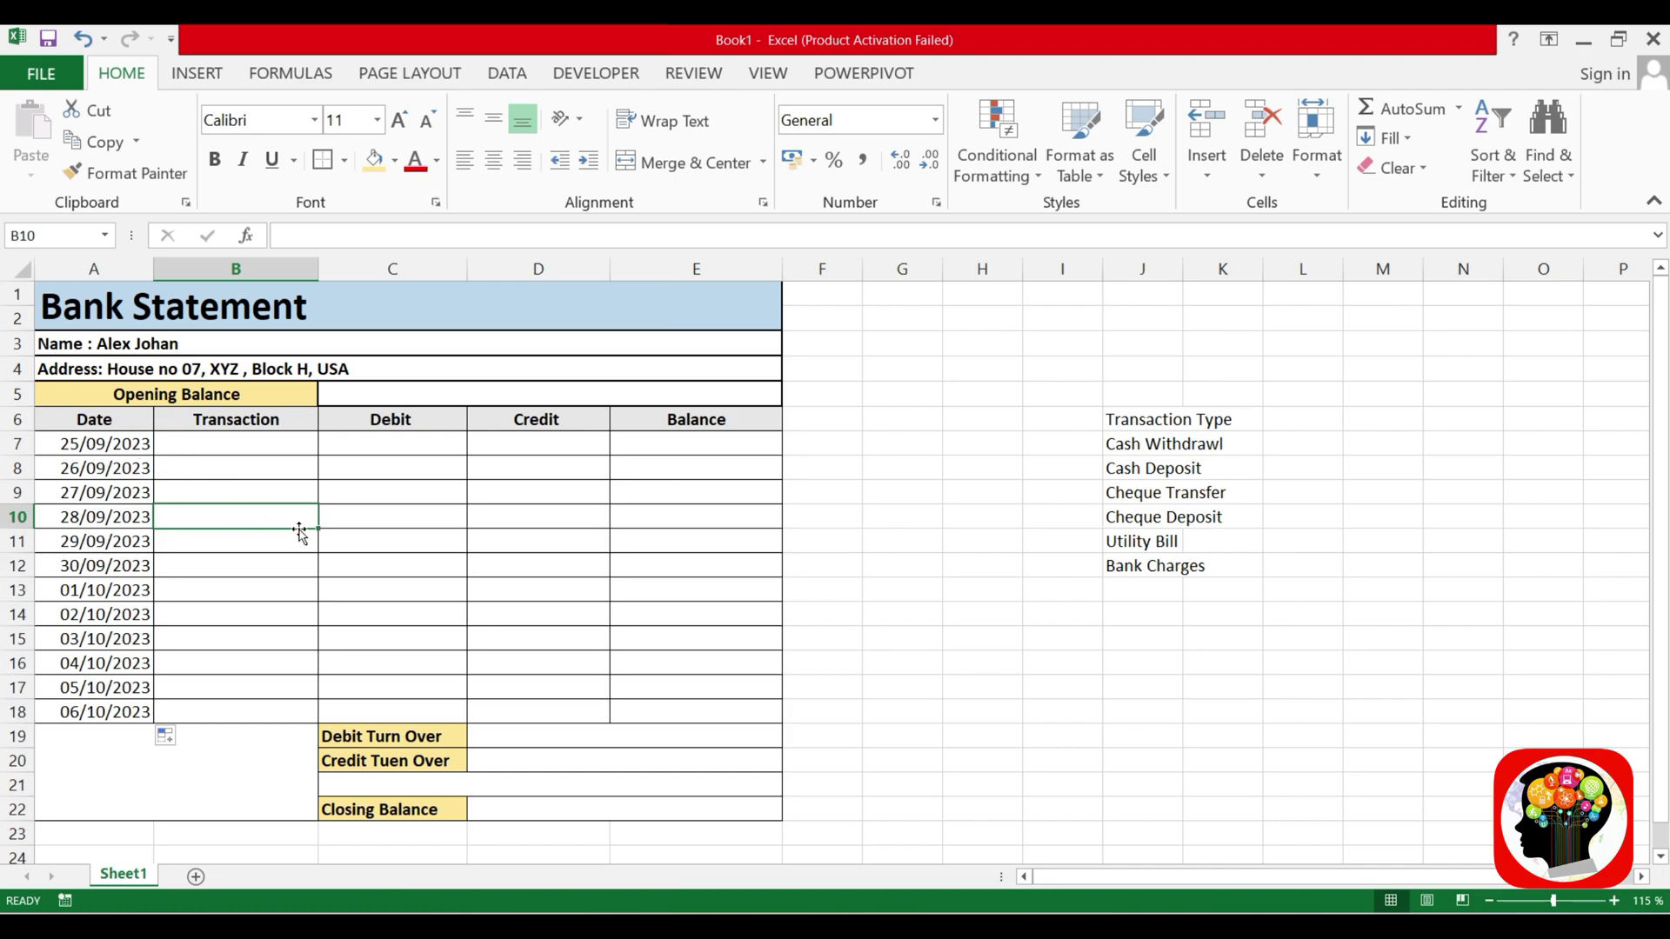
pyautogui.click(253, 489)
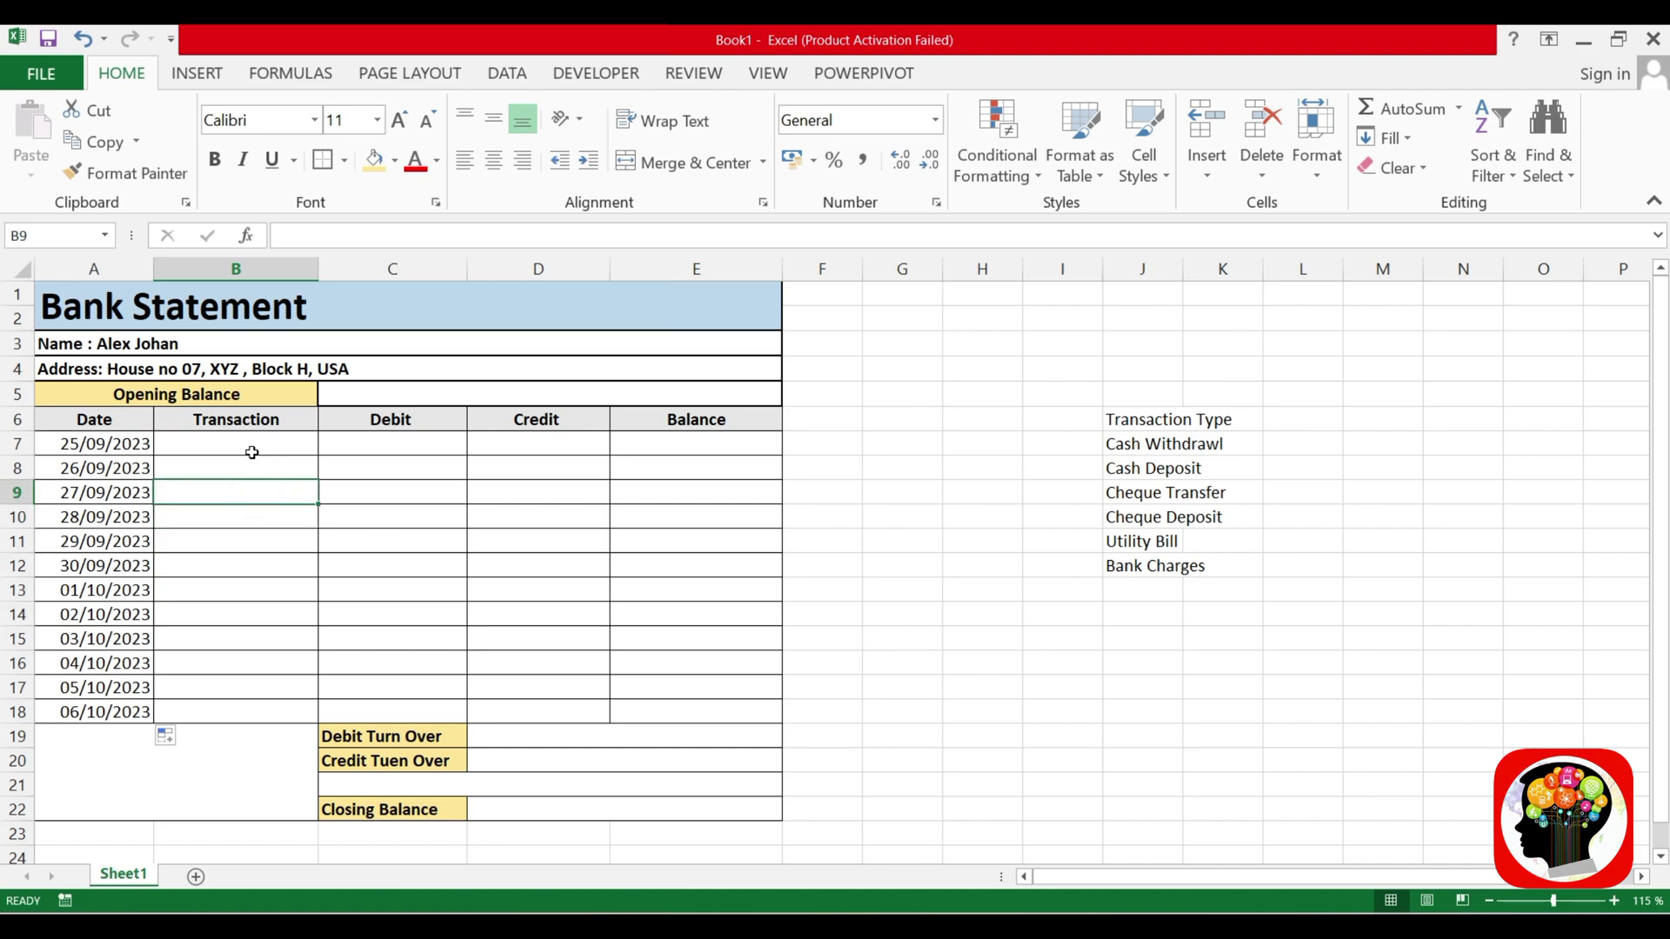
pyautogui.click(248, 452)
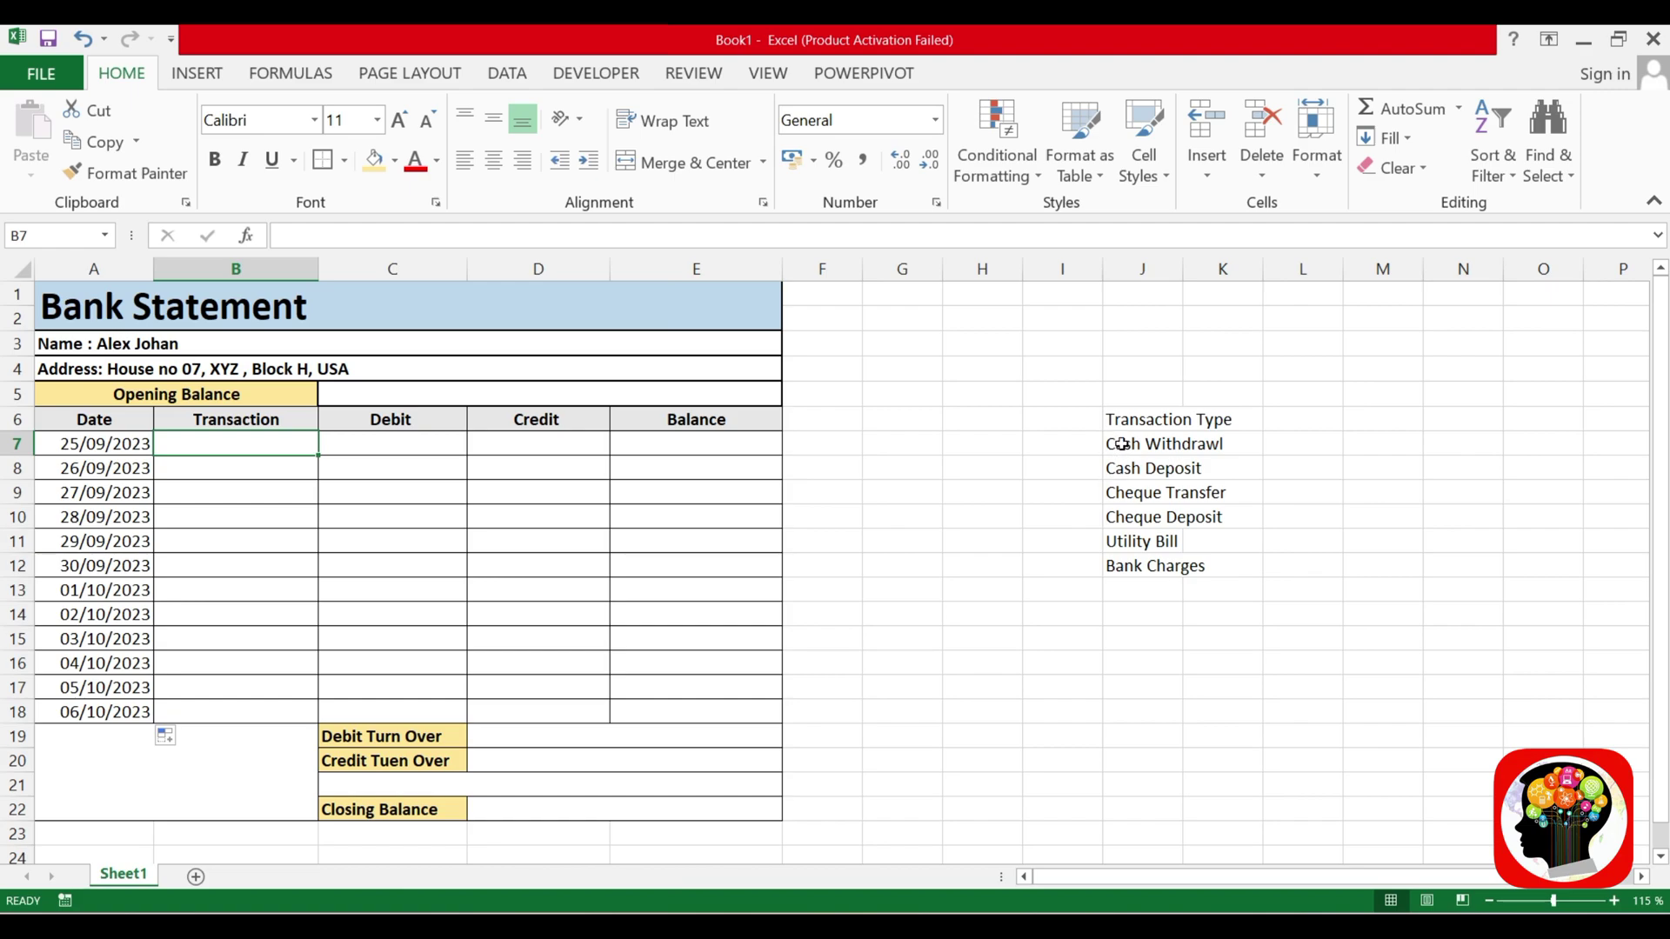
# Add a Data Validation list on J7:J12 using $J$7:$J$12 as its source
pyautogui.moveTo(1122, 444); pyautogui.dragTo(1124, 567)
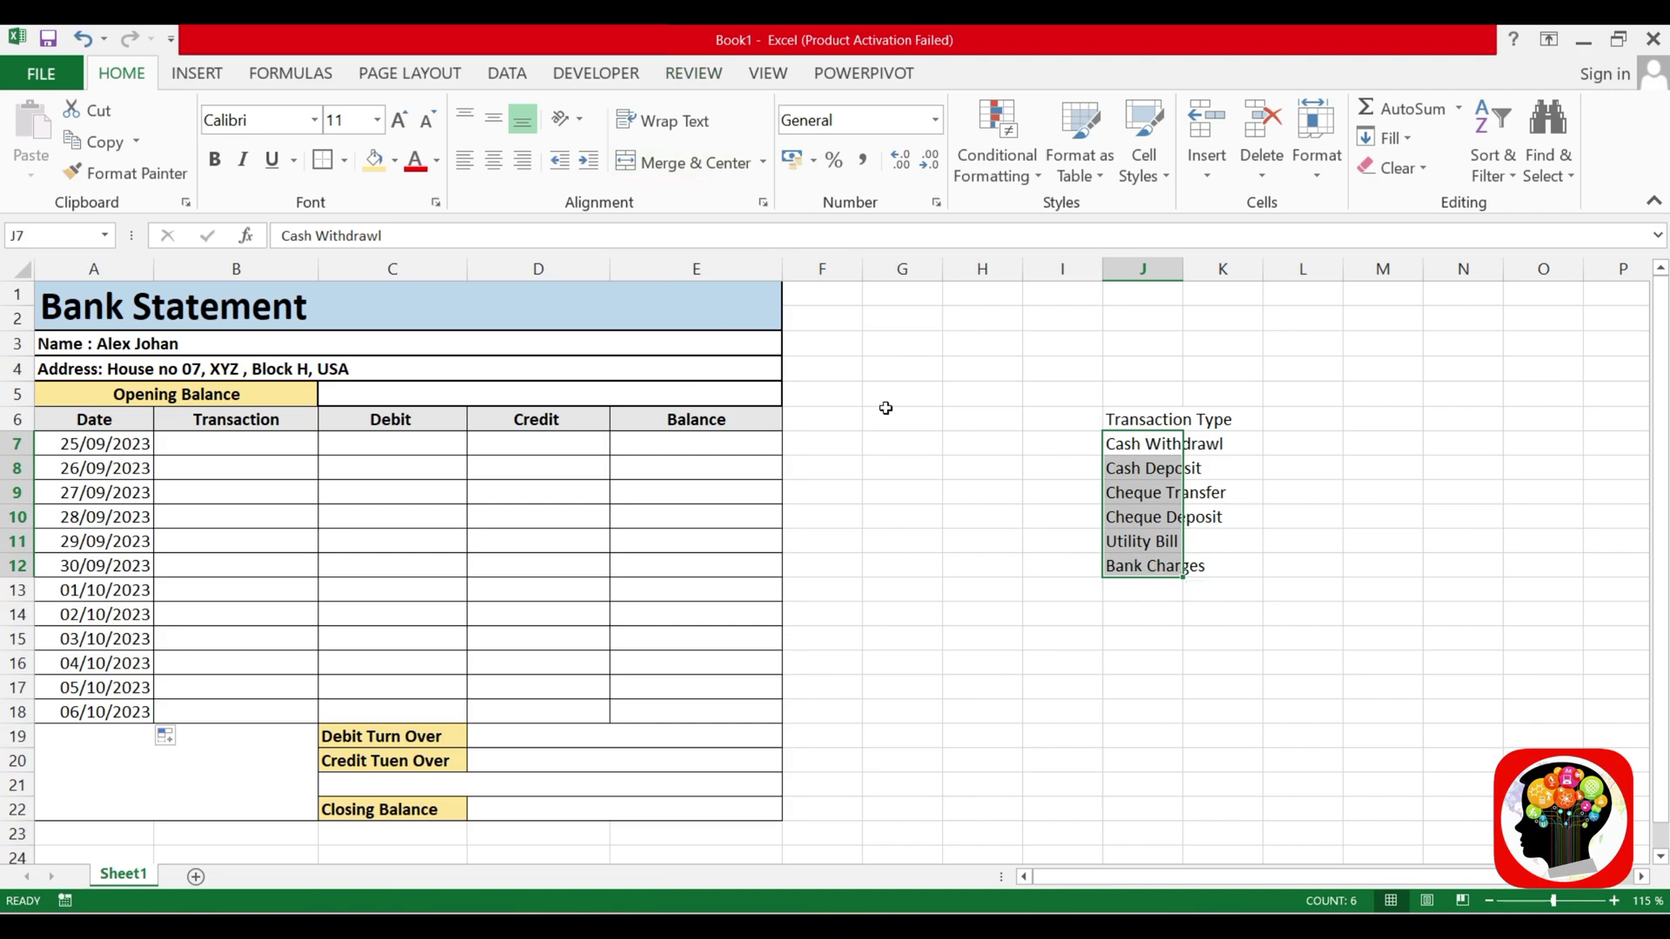
pyautogui.click(507, 73)
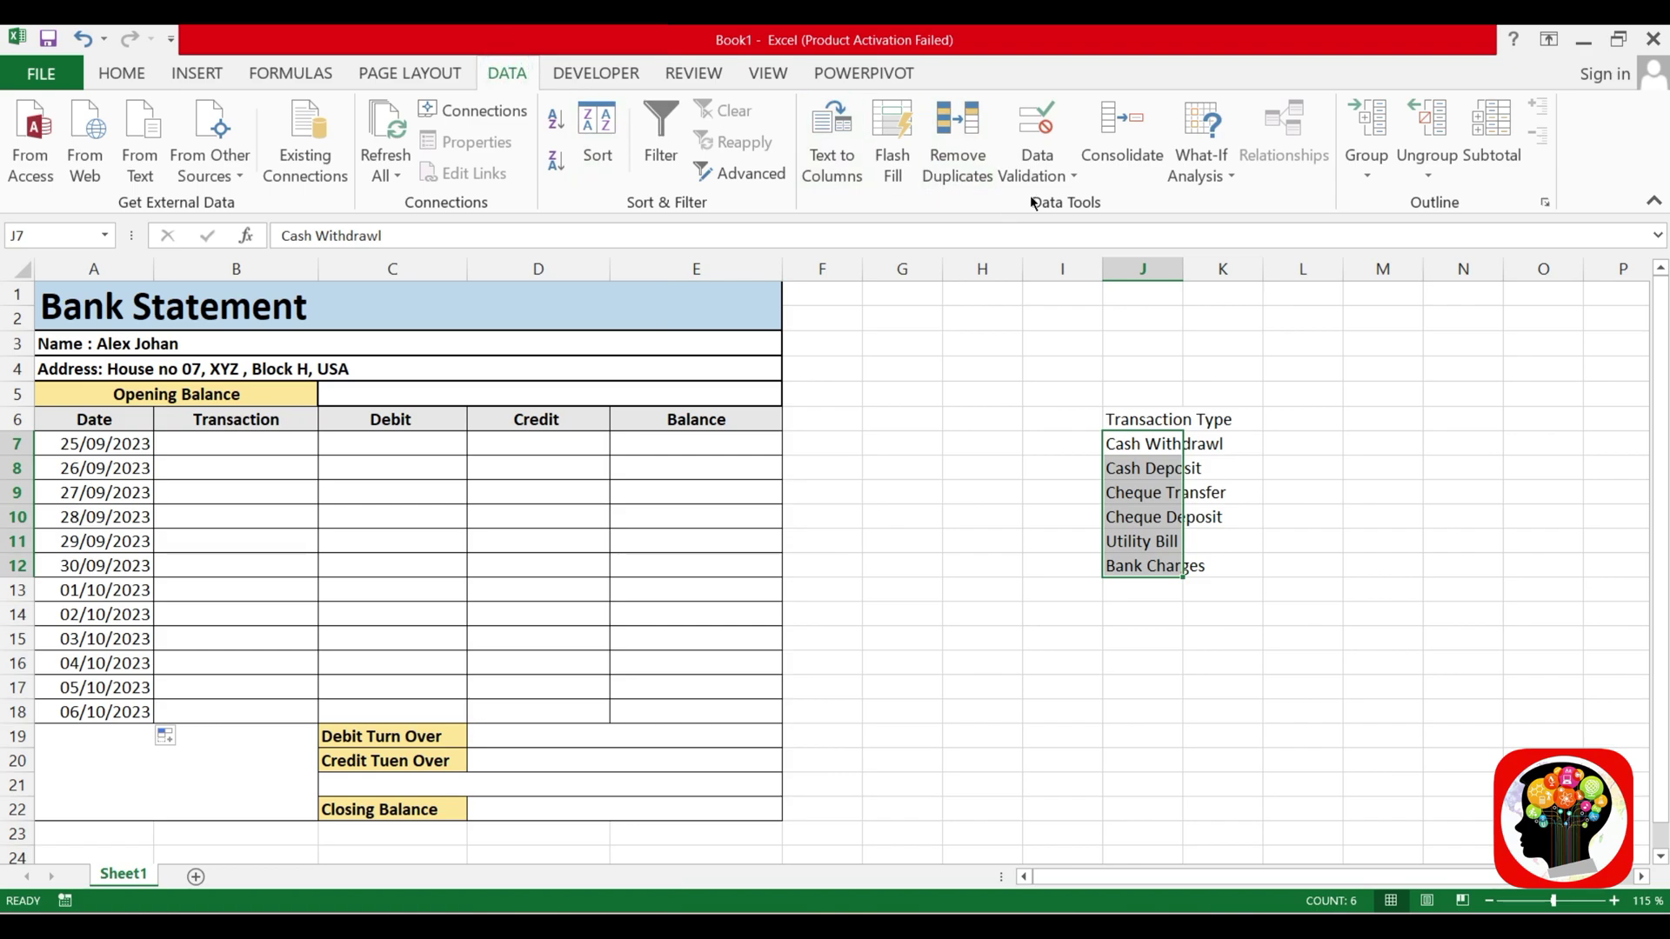
pyautogui.click(1037, 169)
pyautogui.click(1068, 207)
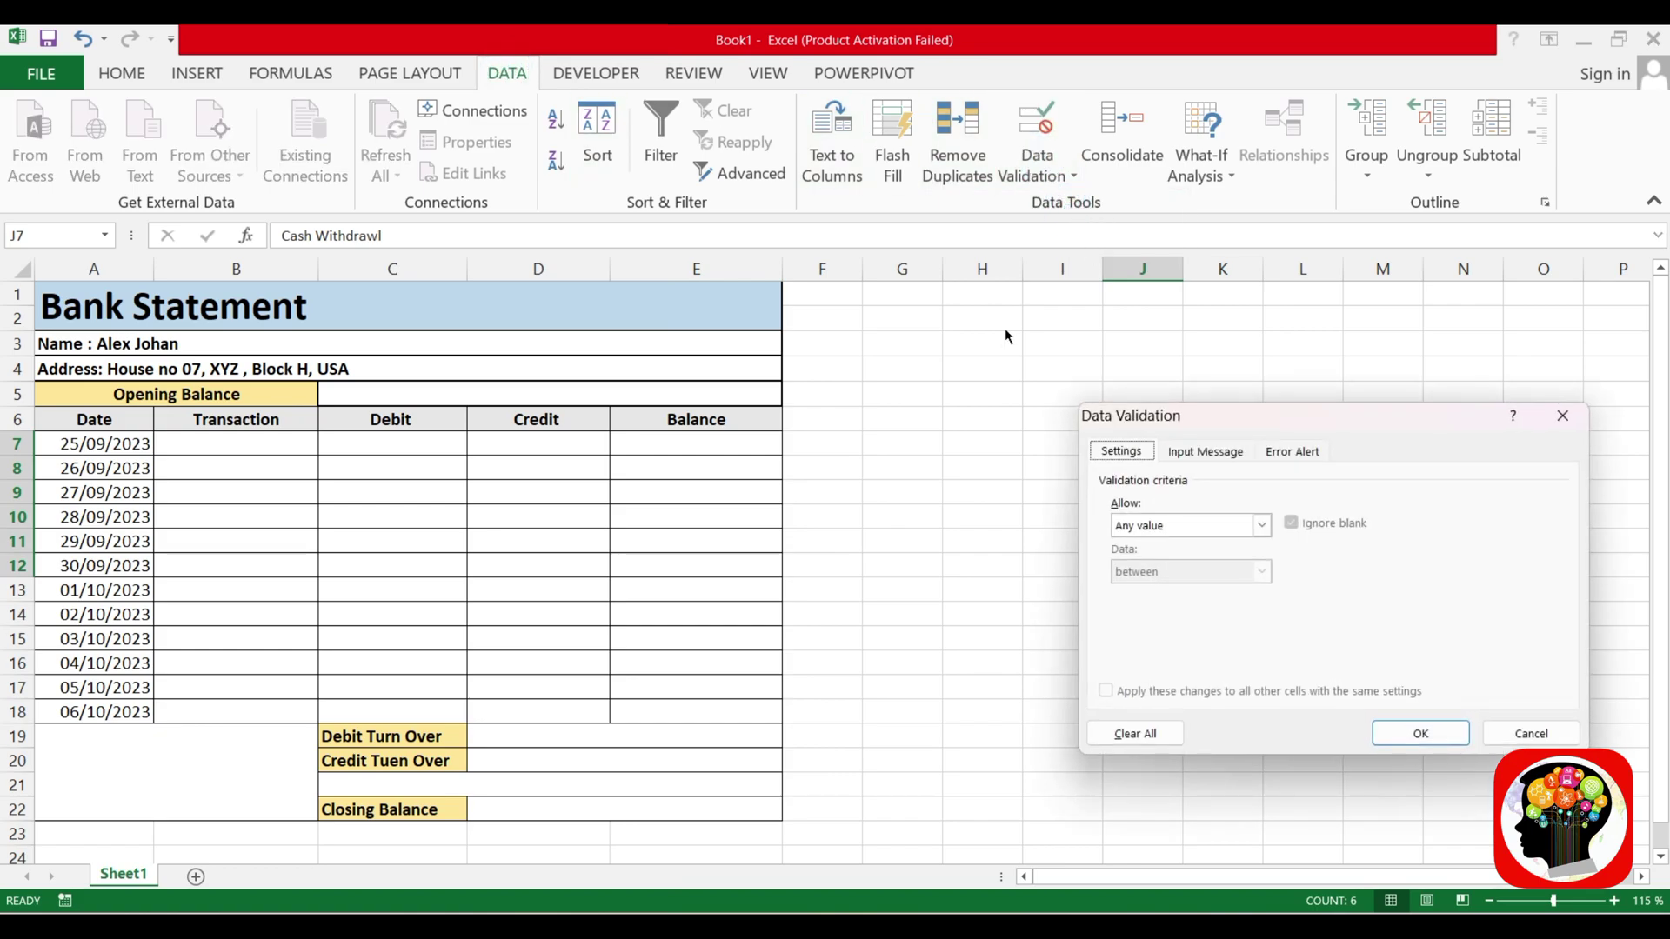
pyautogui.click(1139, 526)
pyautogui.click(1130, 588)
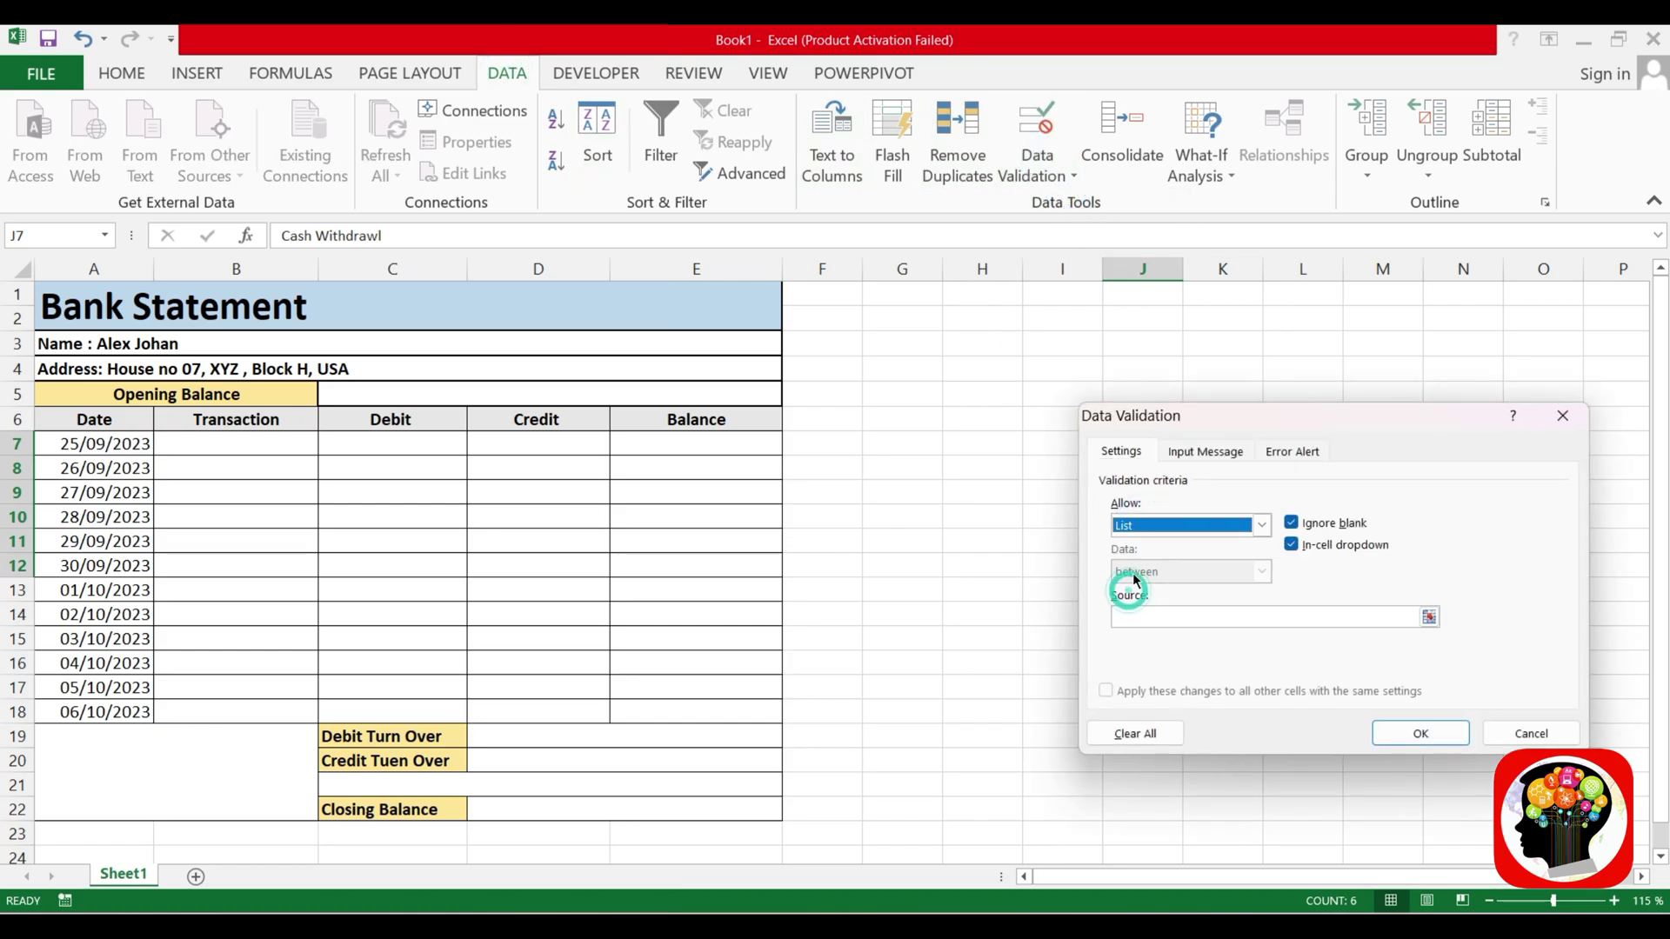
pyautogui.click(1148, 618)
pyautogui.moveTo(1348, 417); pyautogui.dragTo(1492, 553)
pyautogui.moveTo(1130, 444); pyautogui.dragTo(1133, 566)
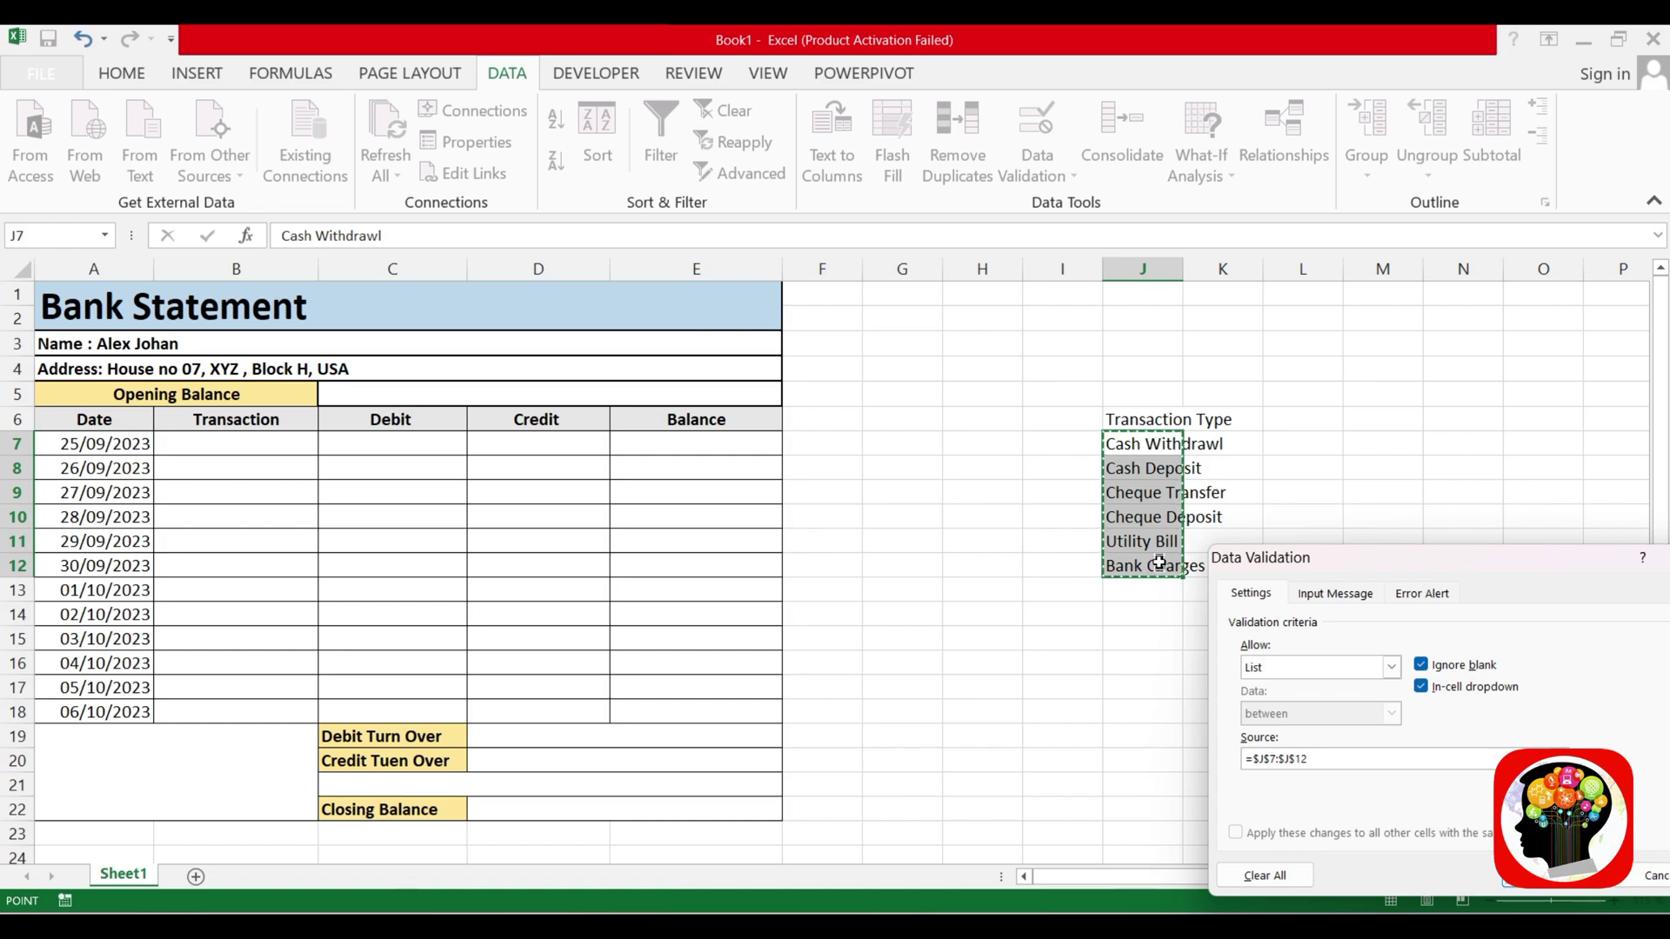
pyautogui.press('Return')
# Copy the Cash Withdrawl dropdown from J7 into B7 and fill it down to B18
pyautogui.click(1155, 439)
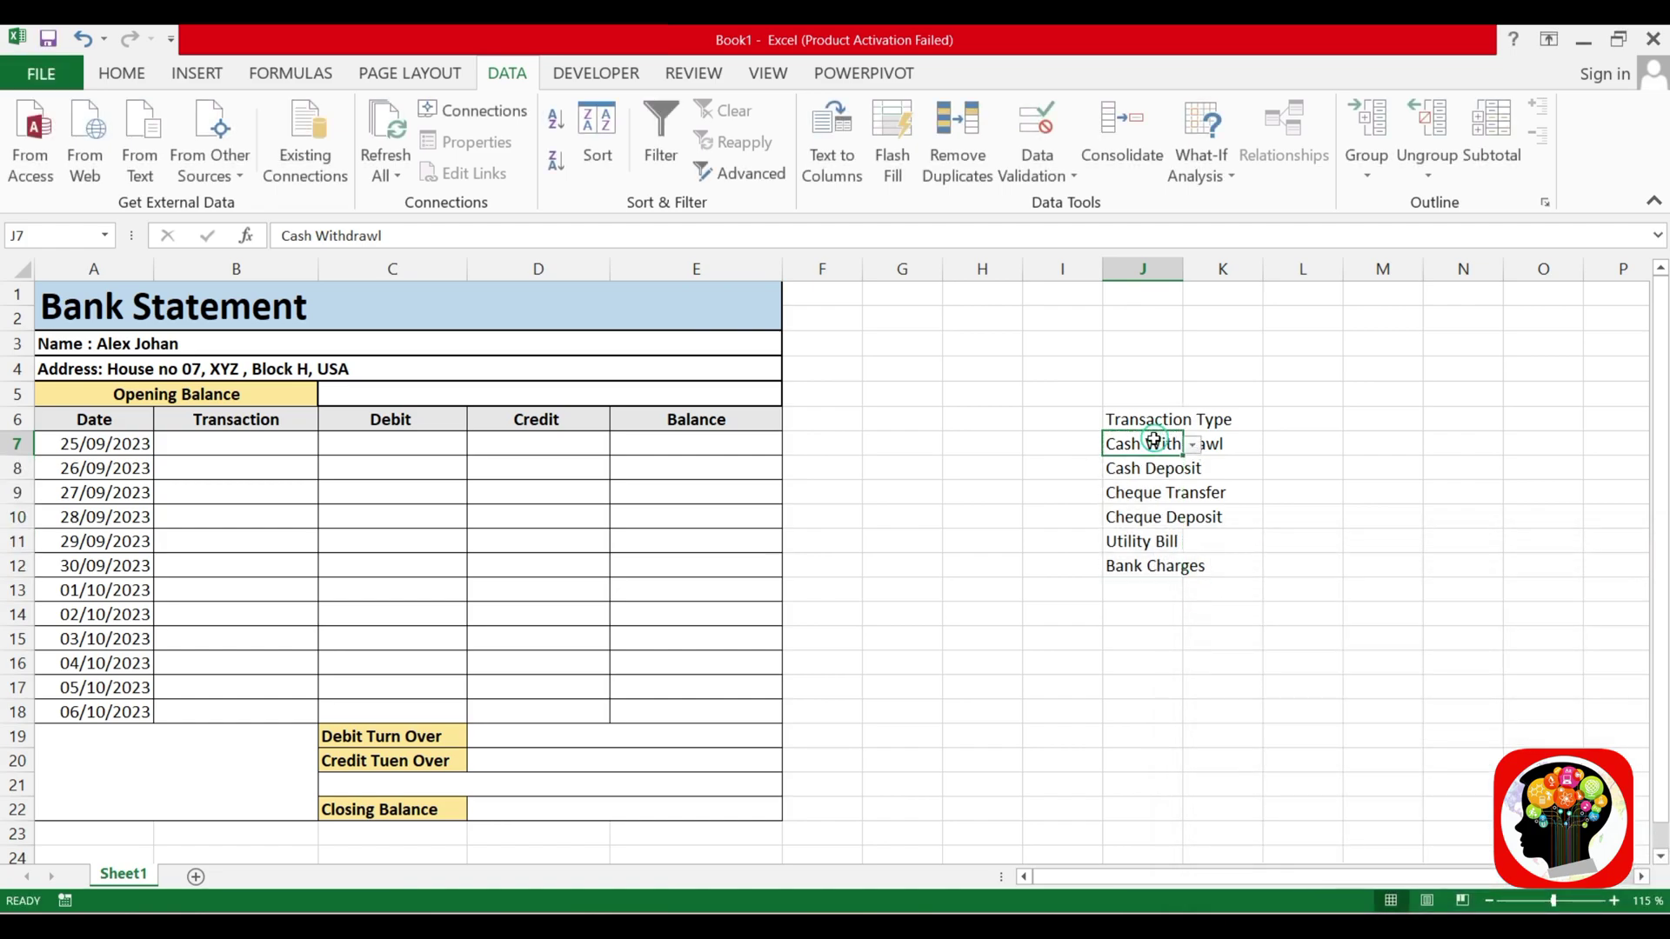
pyautogui.hotkey('ctrl', 'c')
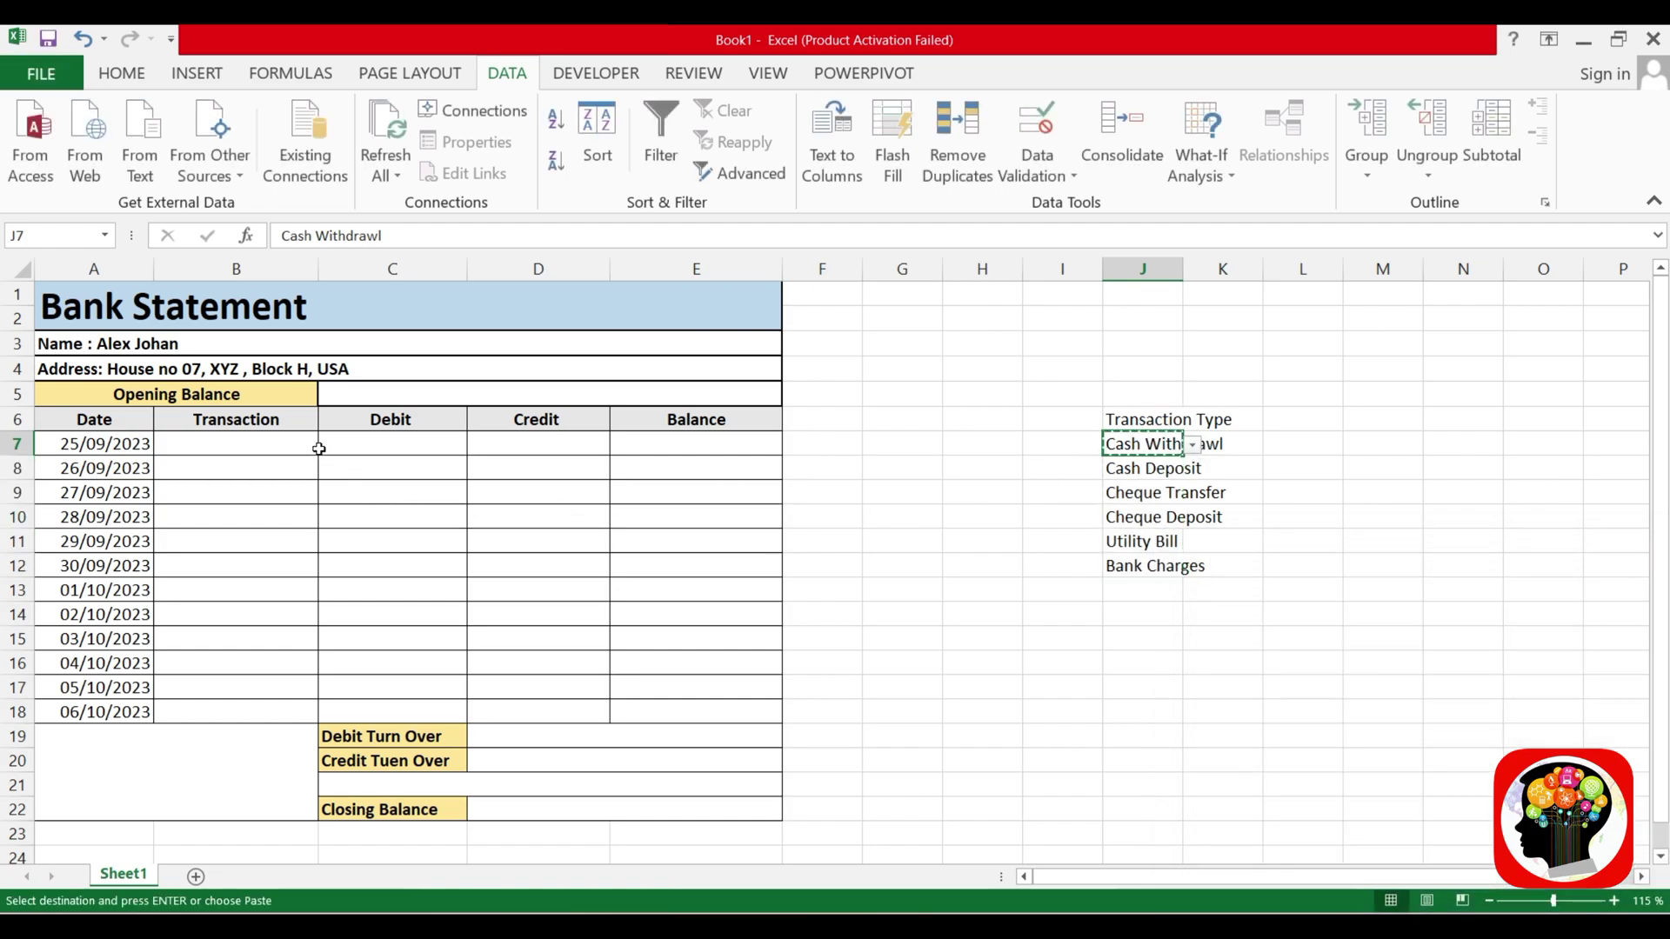
pyautogui.click(282, 445)
pyautogui.hotkey('ctrl', 'v')
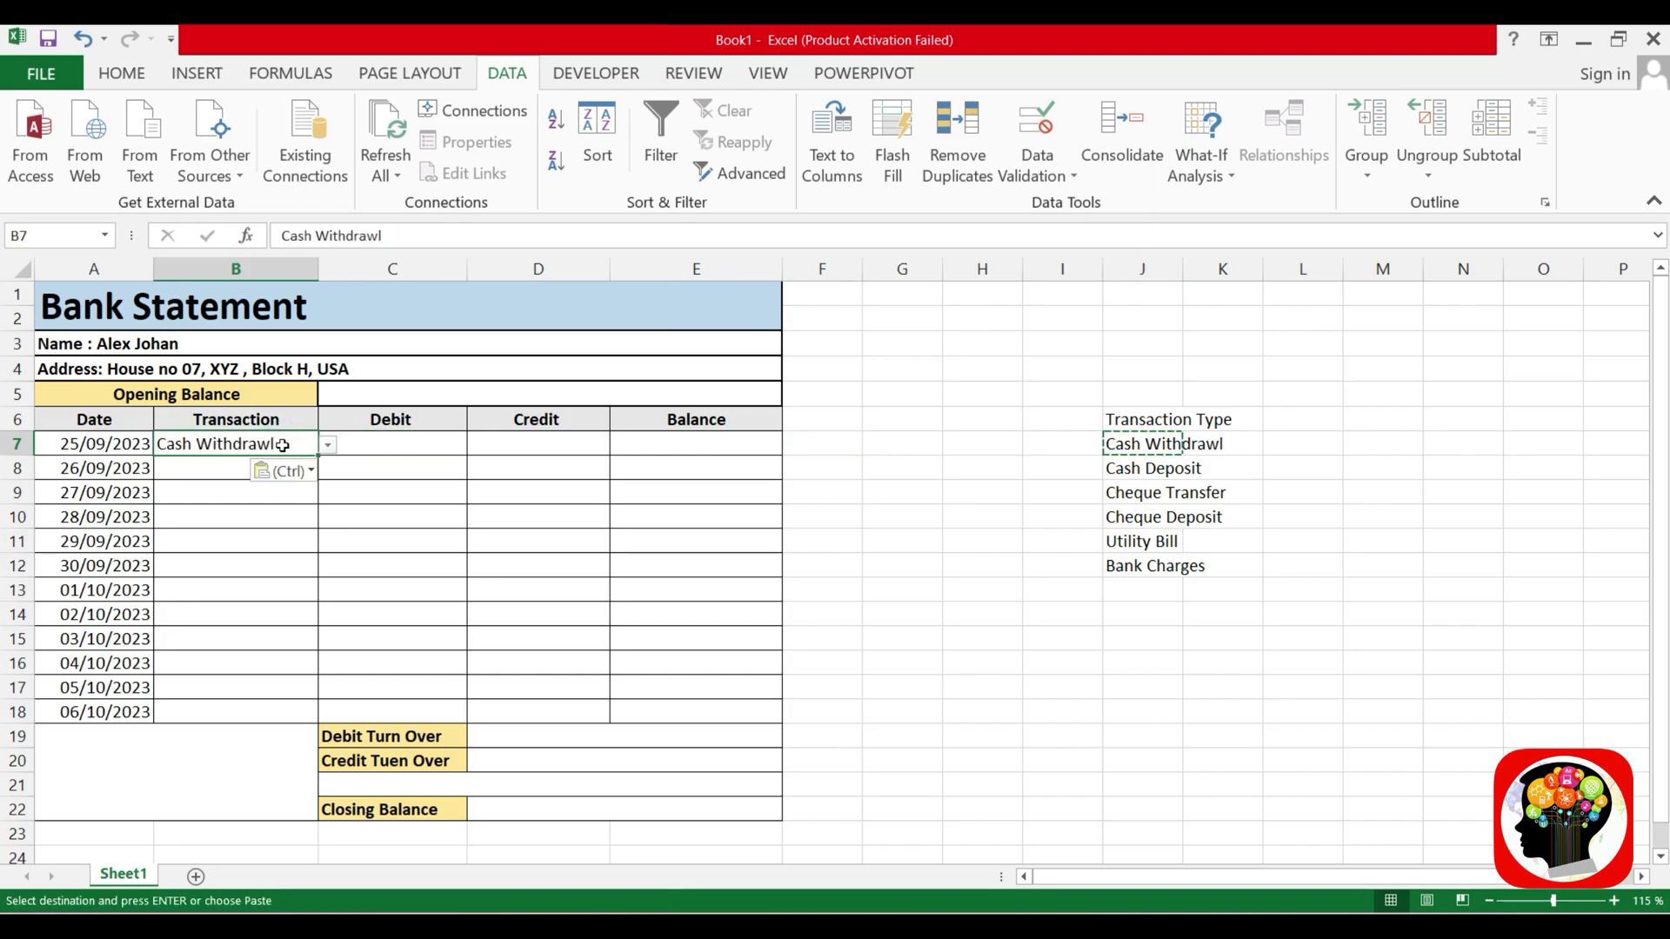
pyautogui.click(309, 496)
pyautogui.click(304, 447)
pyautogui.moveTo(320, 454); pyautogui.dragTo(320, 722)
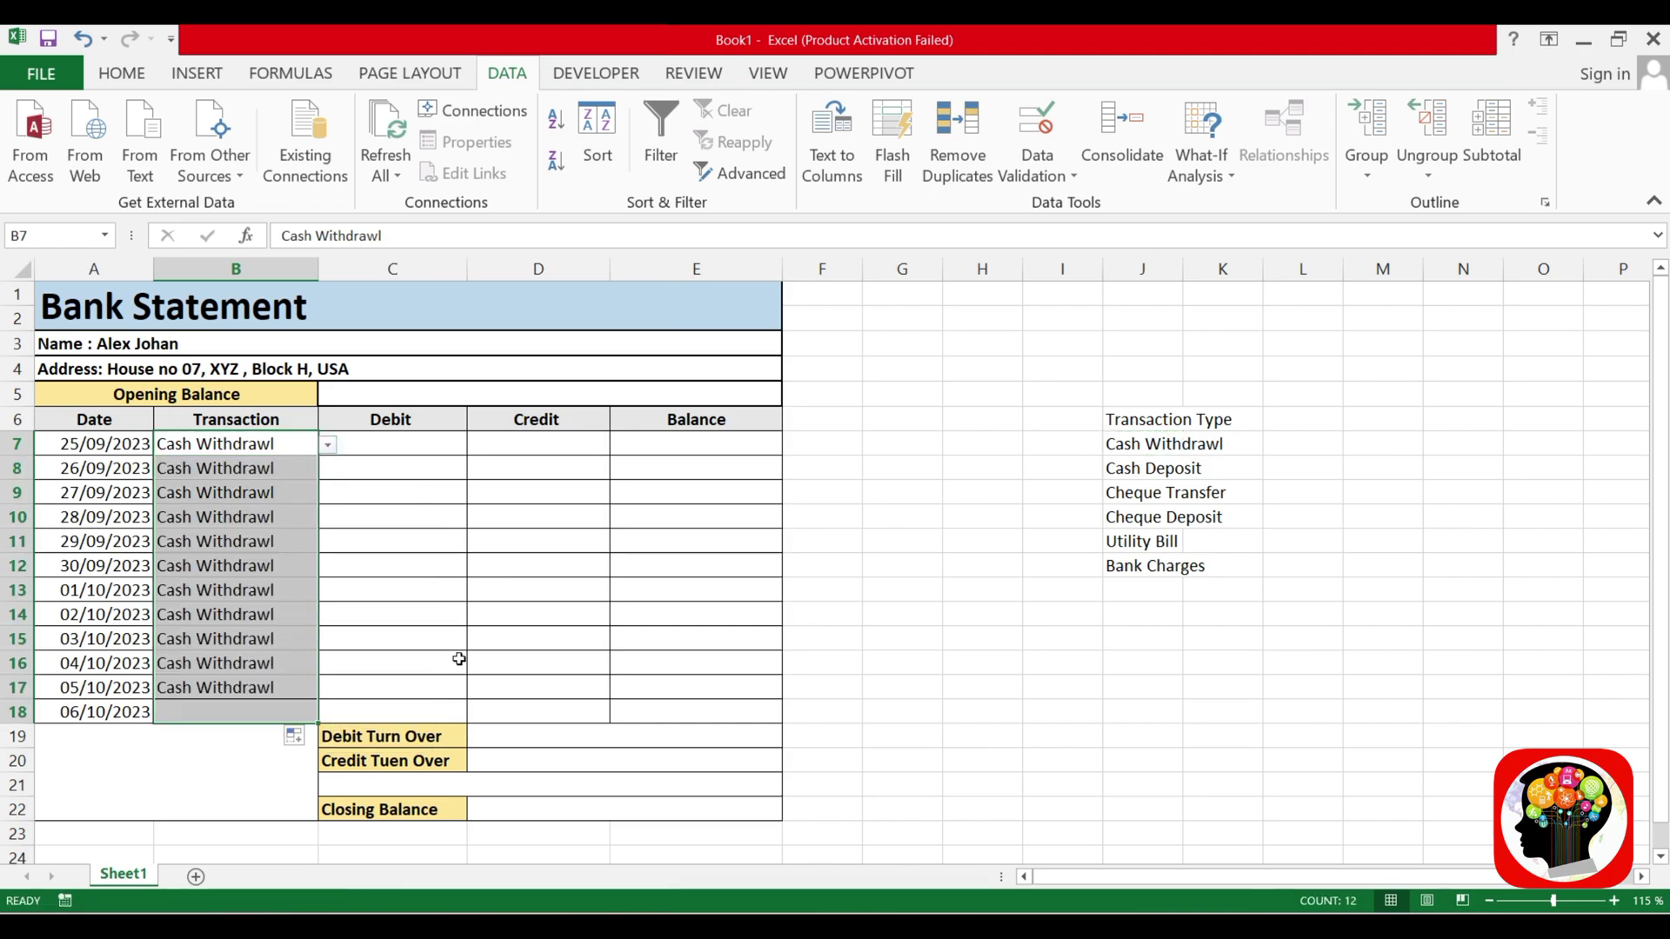
pyautogui.click(300, 469)
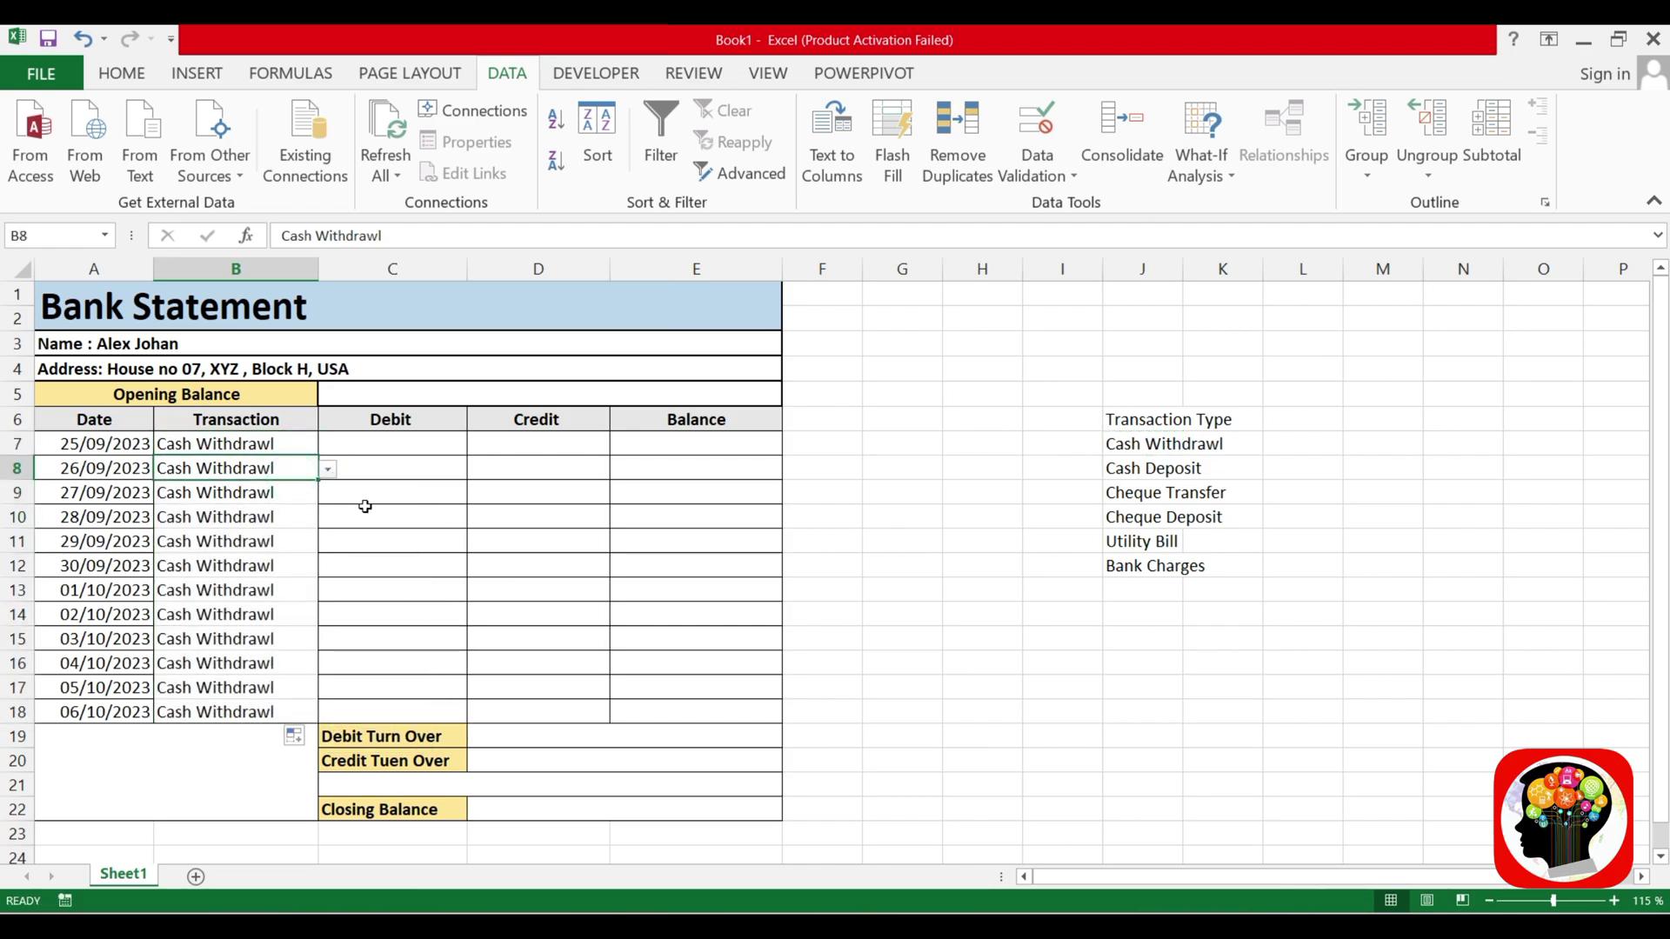
# Set B7 to Cash Deposit and enter its credit amount in D7
pyautogui.click(377, 511)
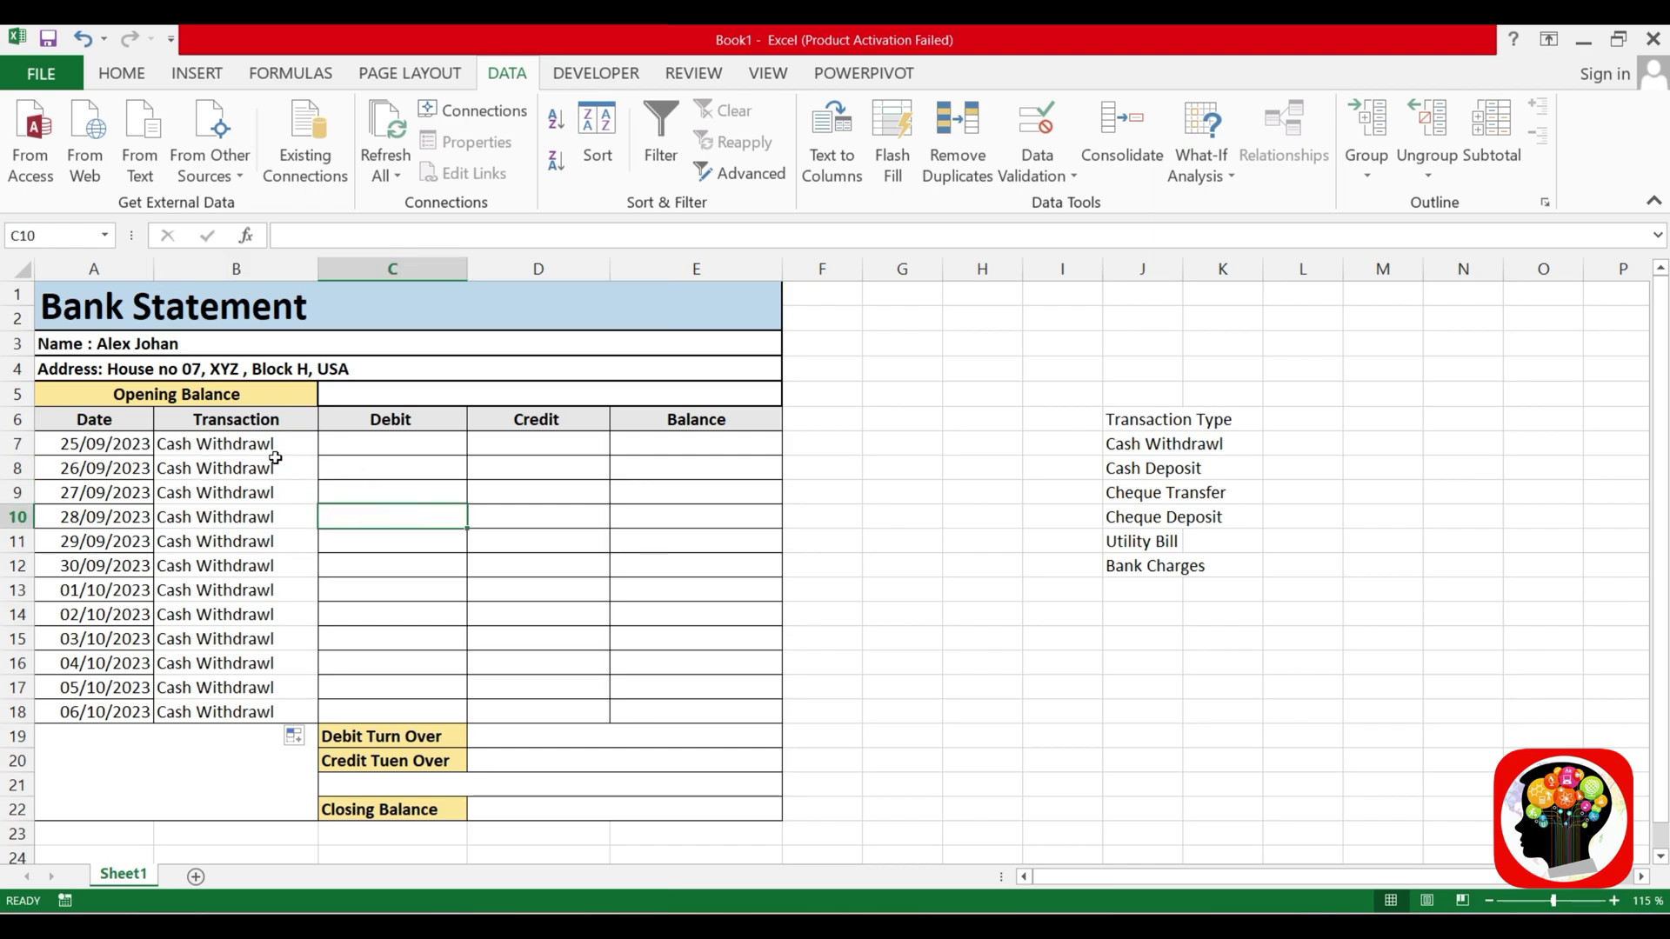
pyautogui.click(276, 449)
pyautogui.click(328, 444)
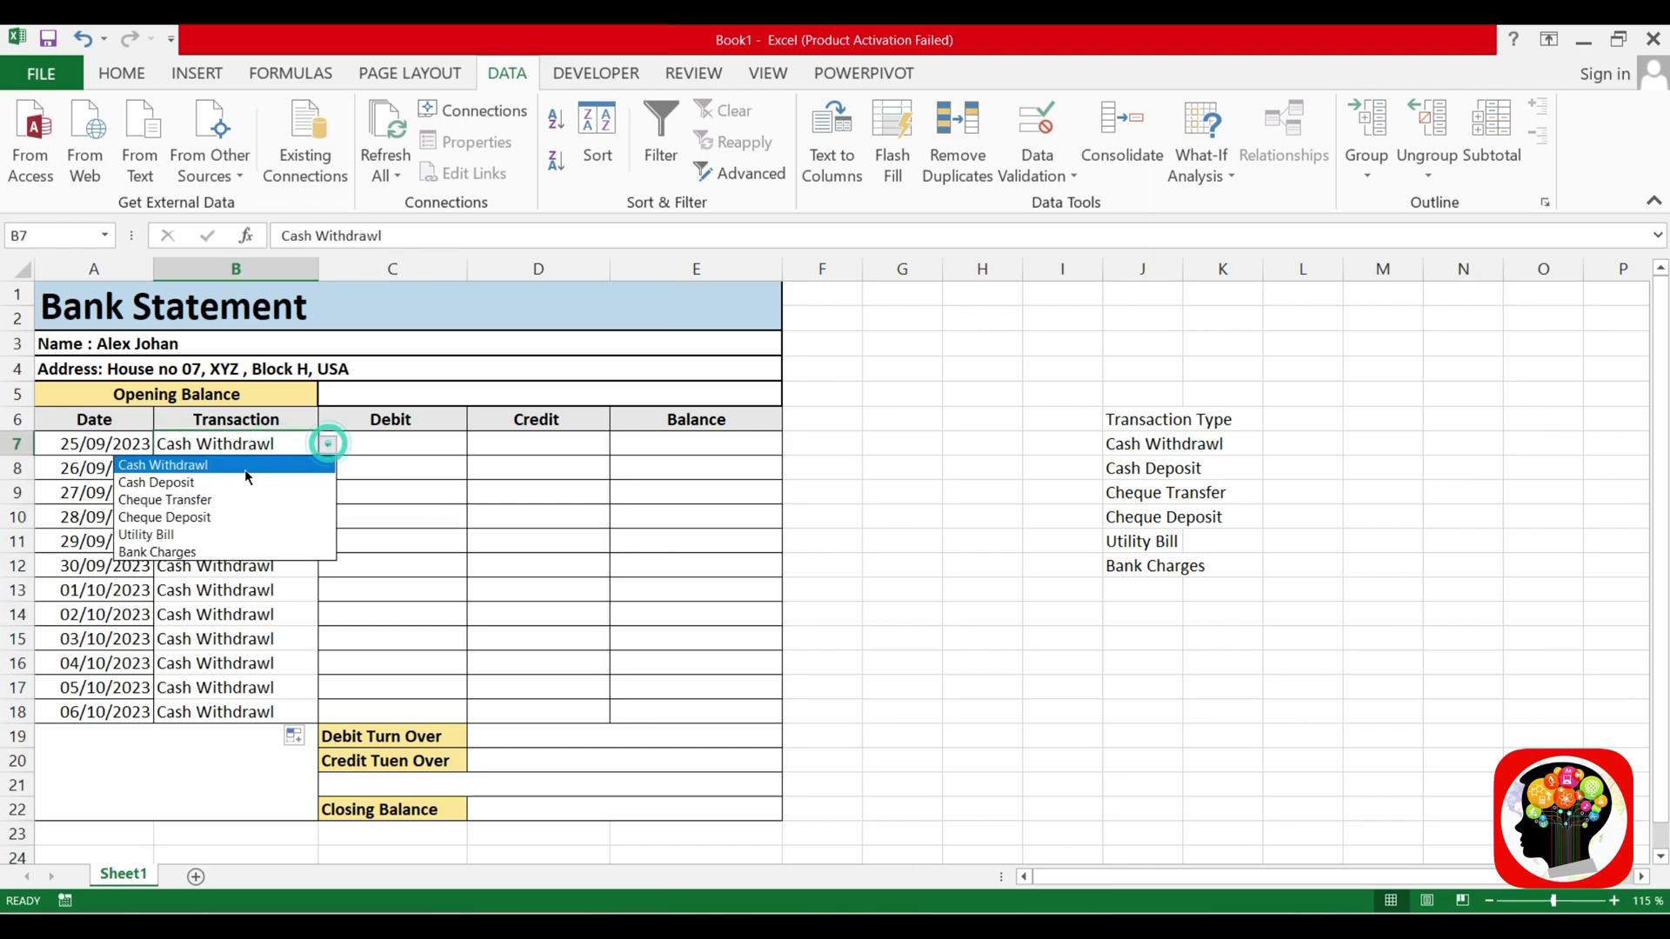
pyautogui.click(167, 483)
pyautogui.click(537, 446)
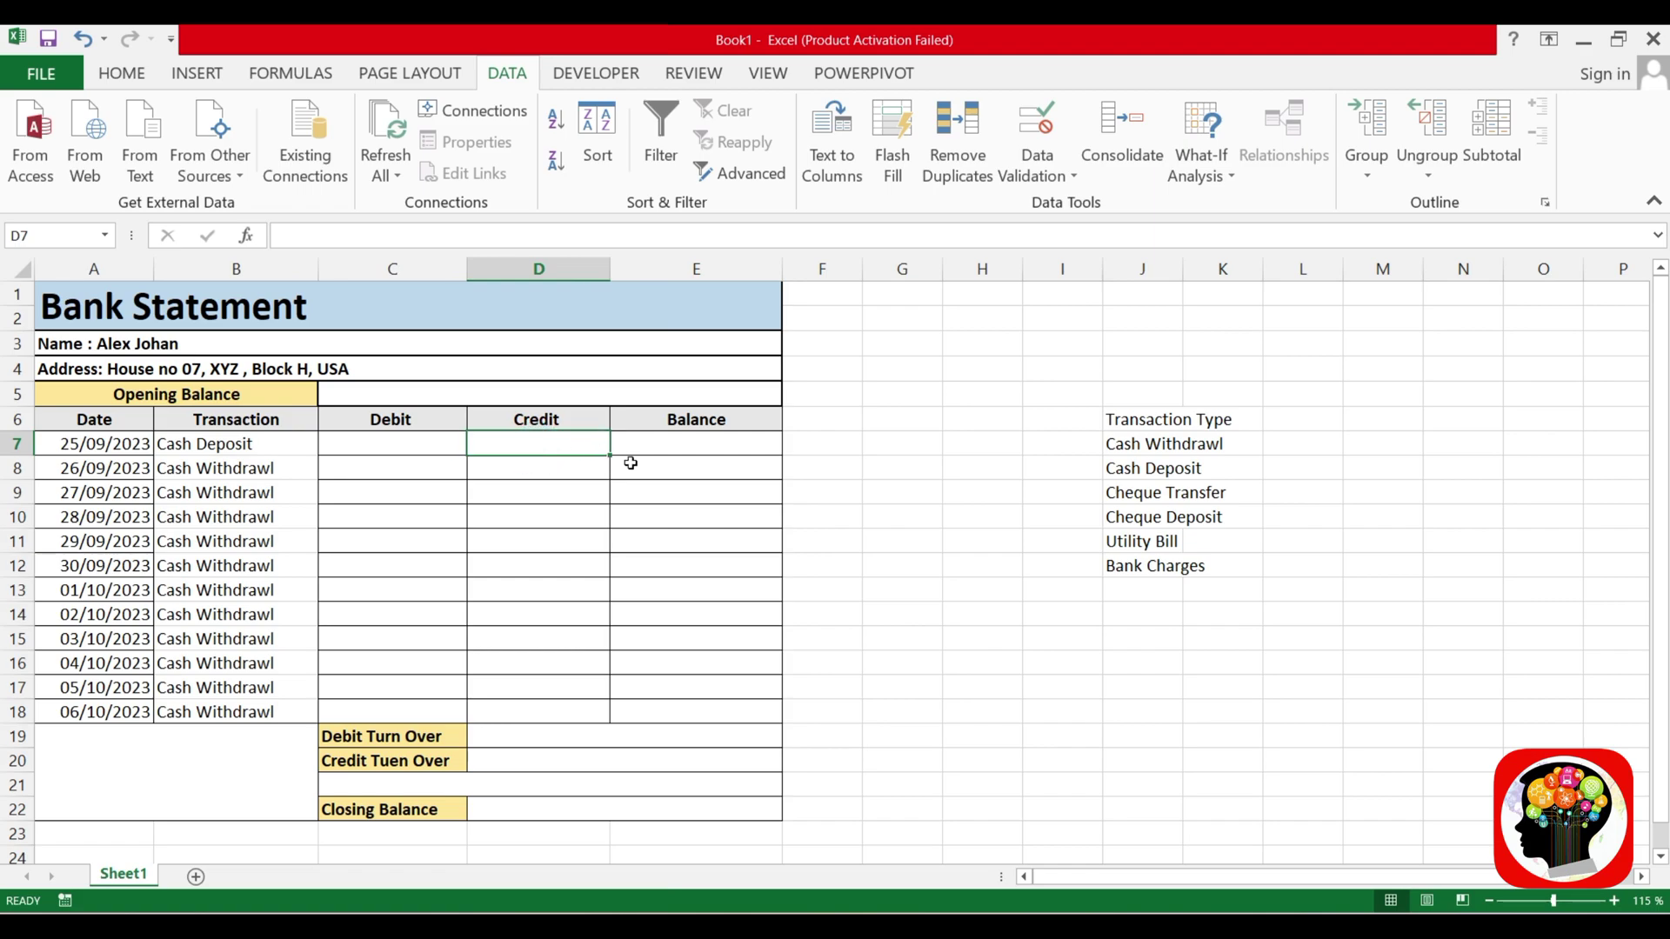
pyautogui.write('500000')
pyautogui.press('Return')
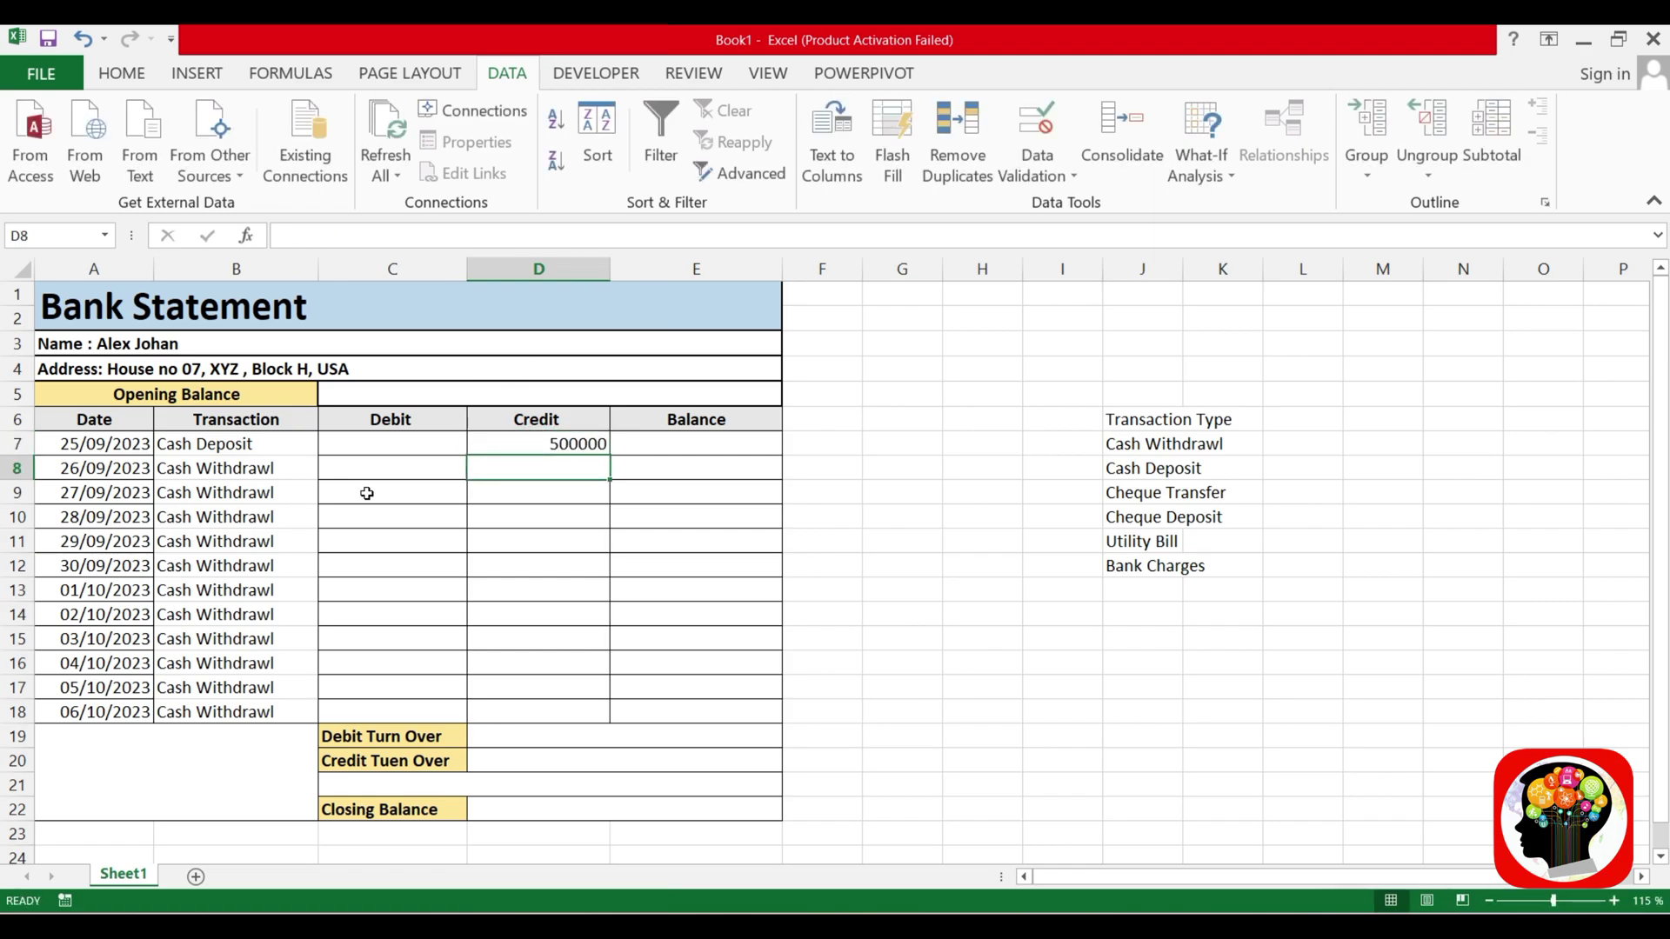
# Format the Debit, Credit and Balance cells C7:E18 as Accounting with no decimals
pyautogui.moveTo(383, 448); pyautogui.dragTo(690, 713)
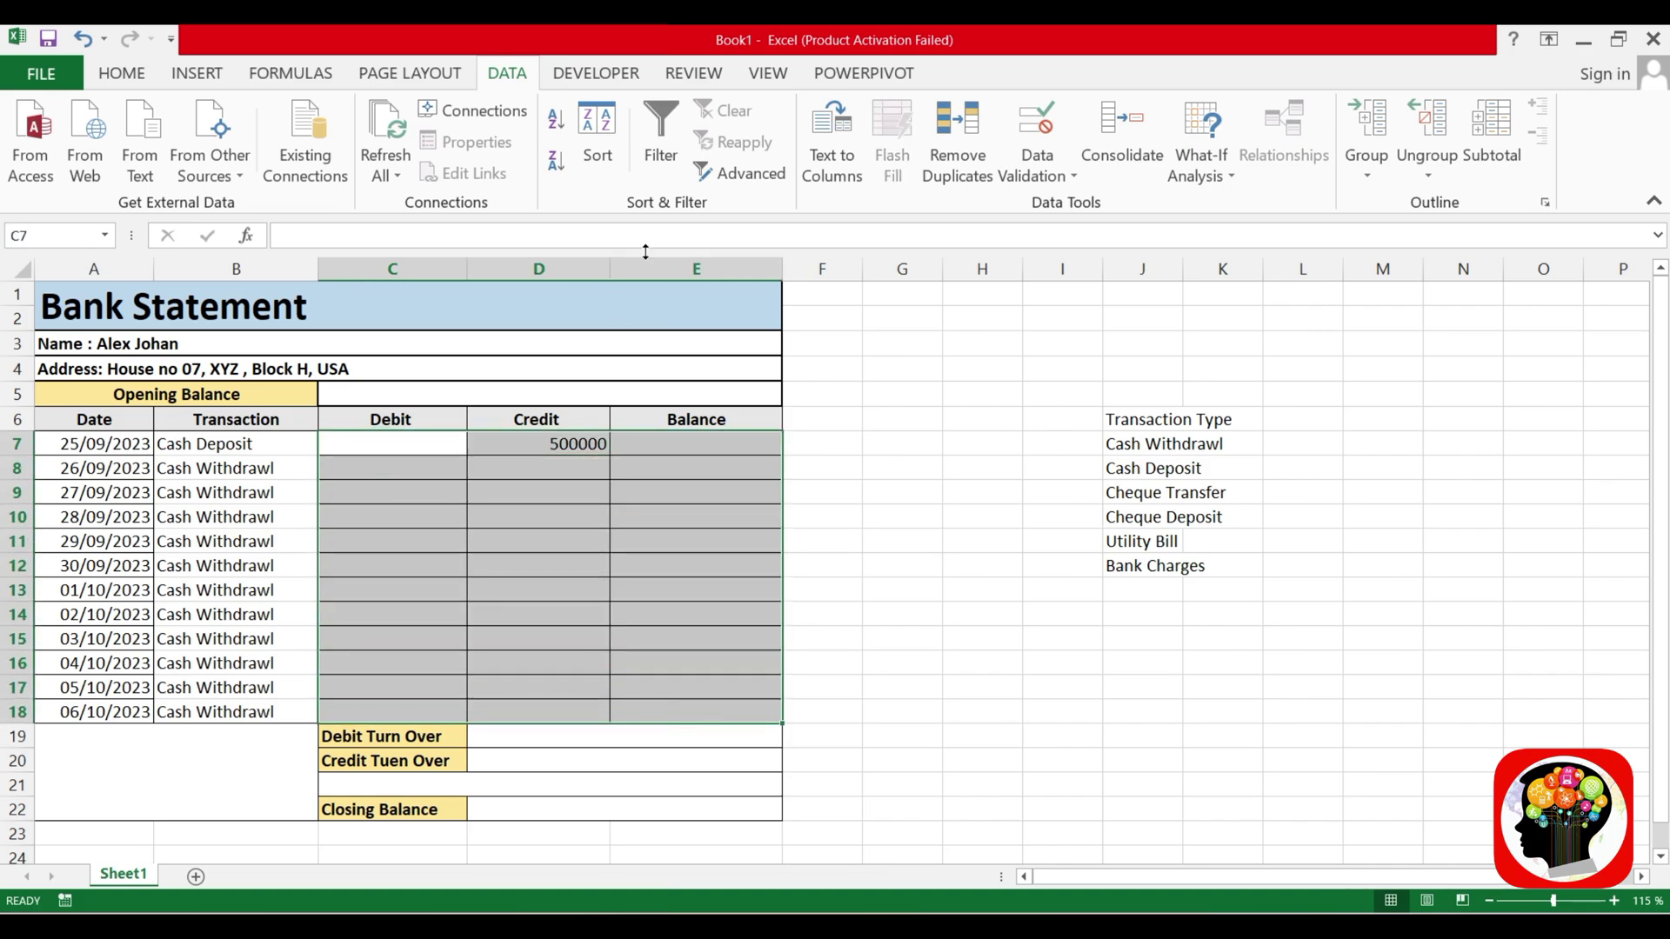
pyautogui.click(148, 75)
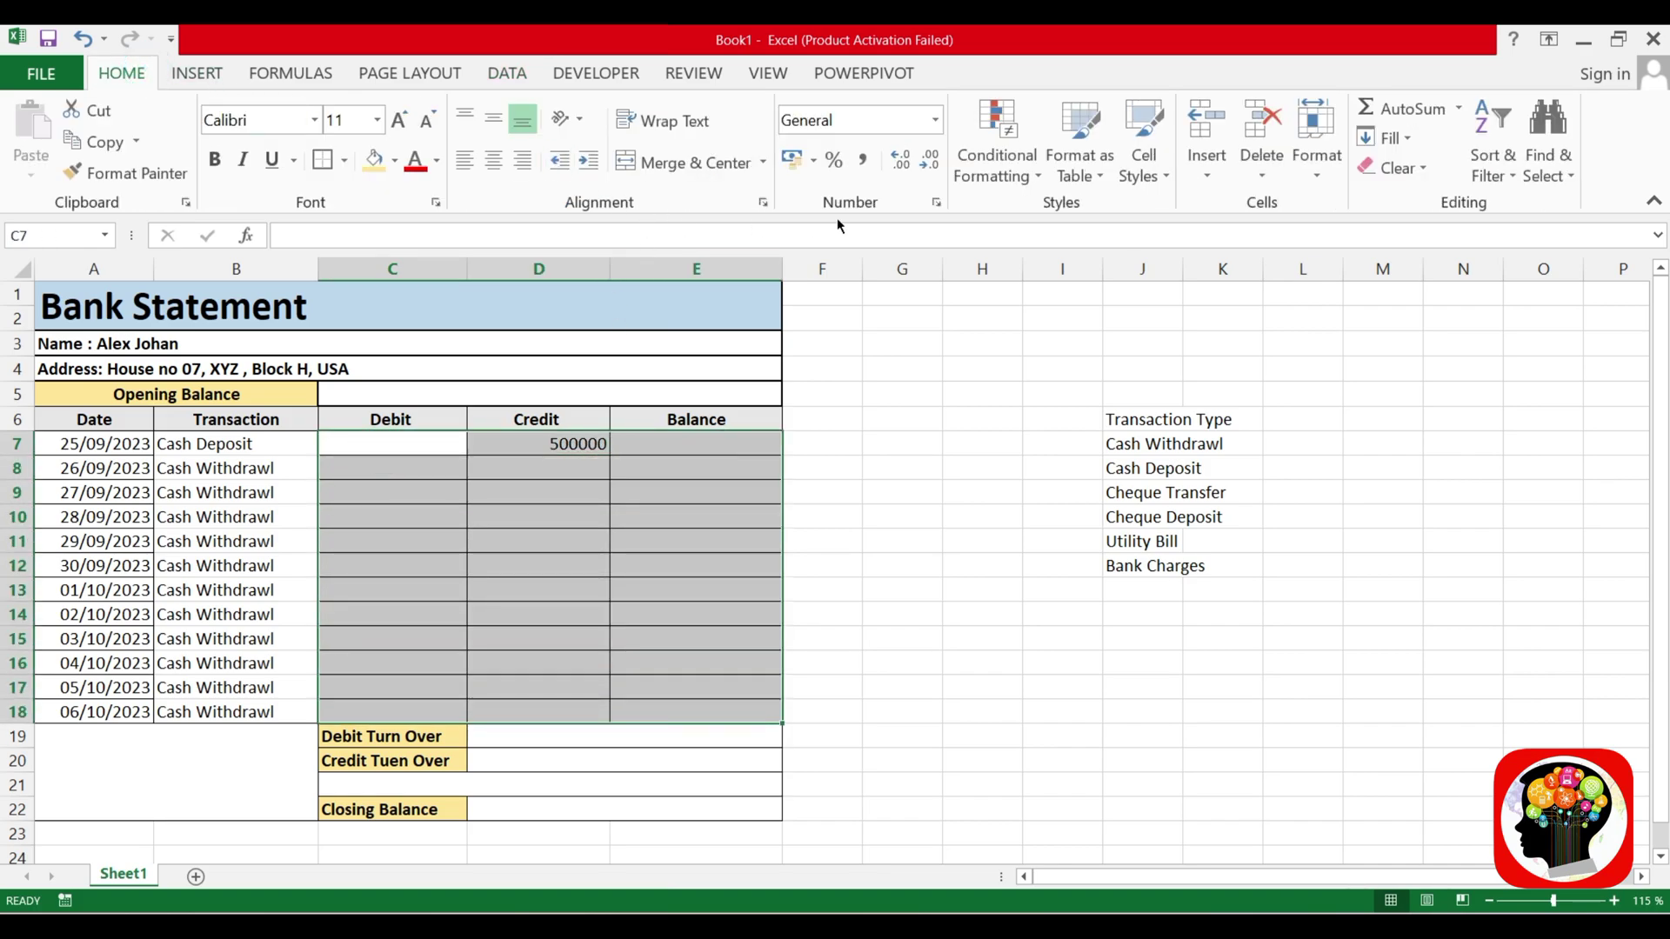
pyautogui.click(862, 161)
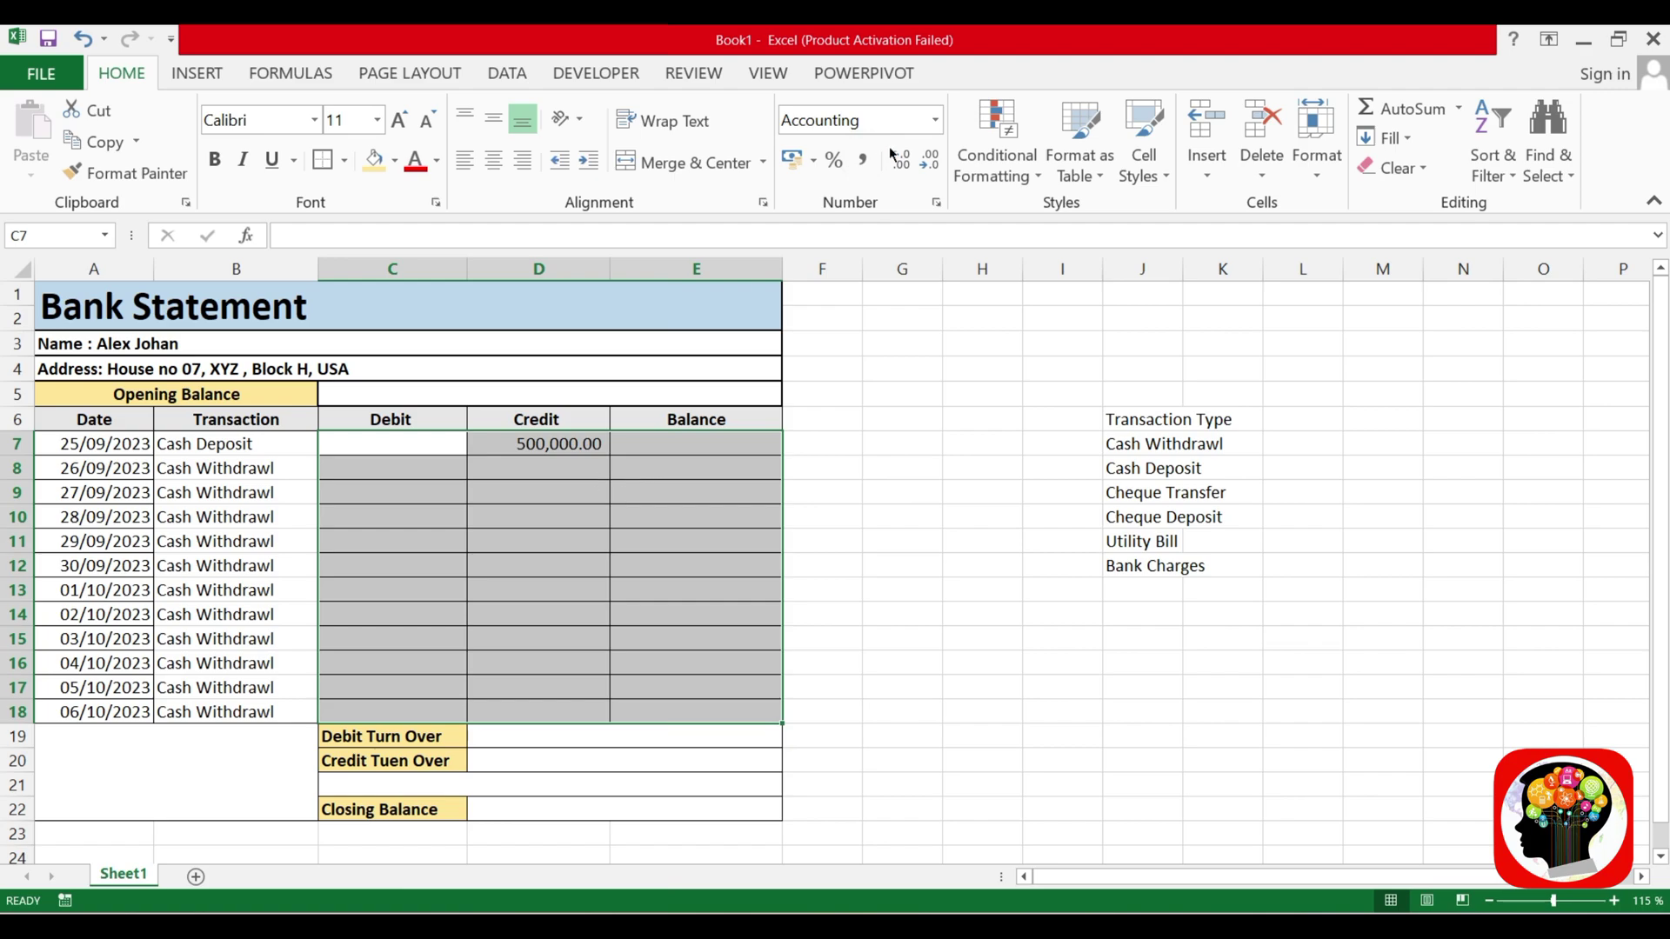
pyautogui.click(924, 161)
pyautogui.click(923, 160)
# Clear the stray 500 and correct the row 7 credit to 50,000
pyautogui.write('500')
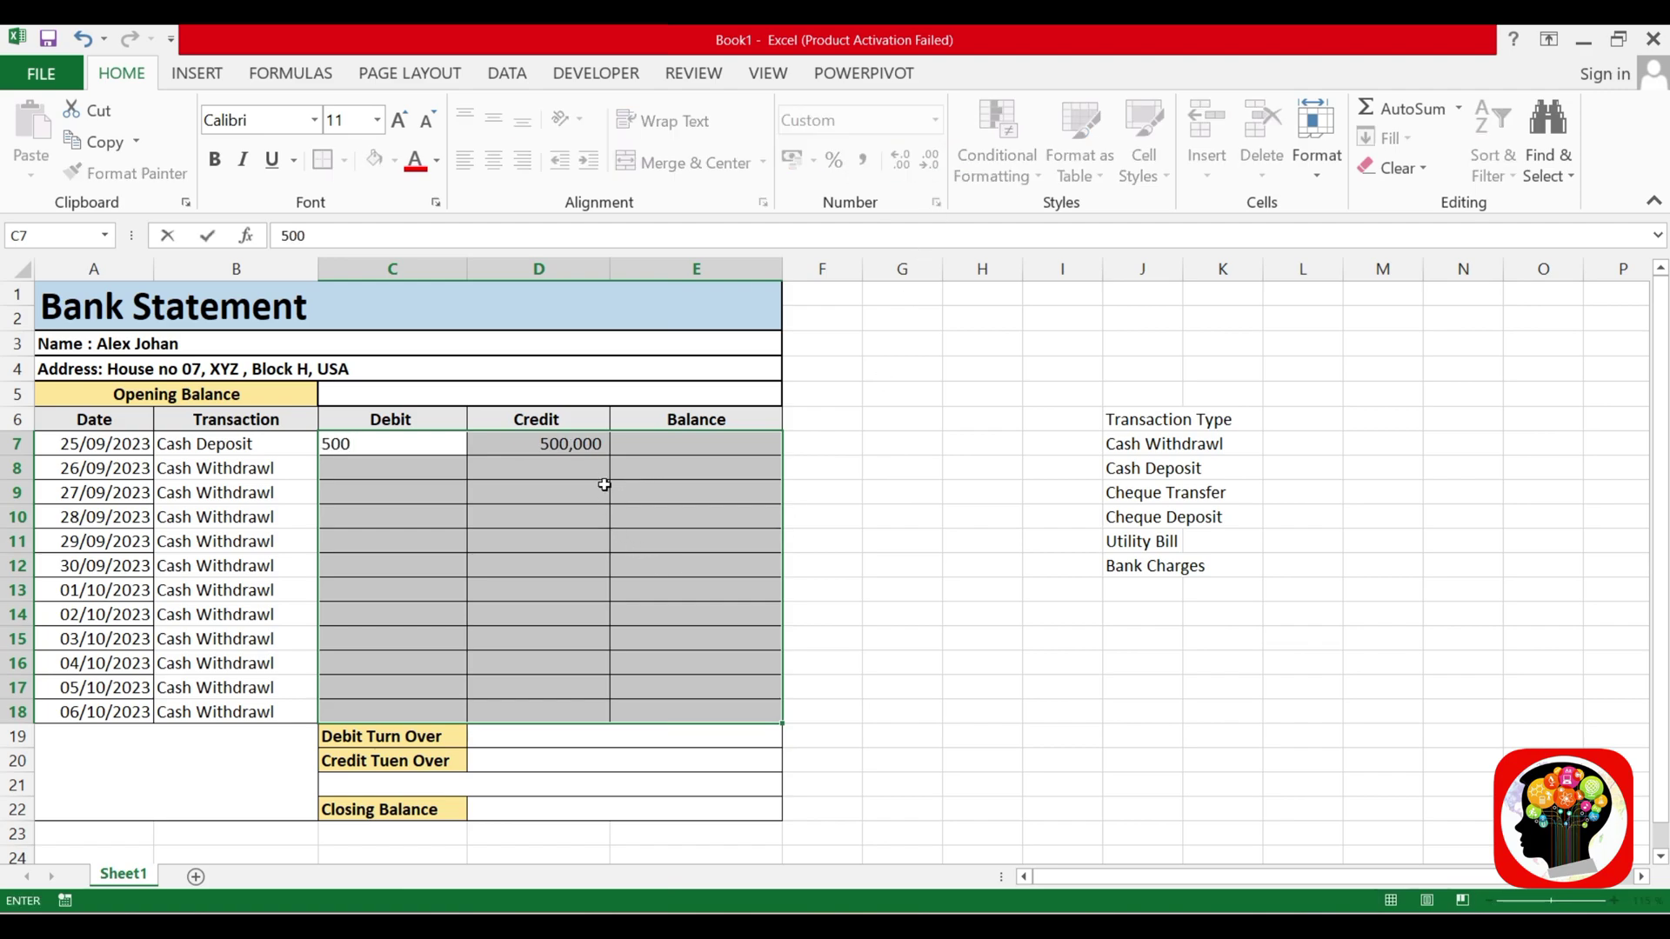
pyautogui.press('BackSpace')
pyautogui.press('BackSpace')
pyautogui.press('BackSpace')
pyautogui.click(605, 484)
pyautogui.click(568, 445)
pyautogui.write('50000')
pyautogui.press('Return')
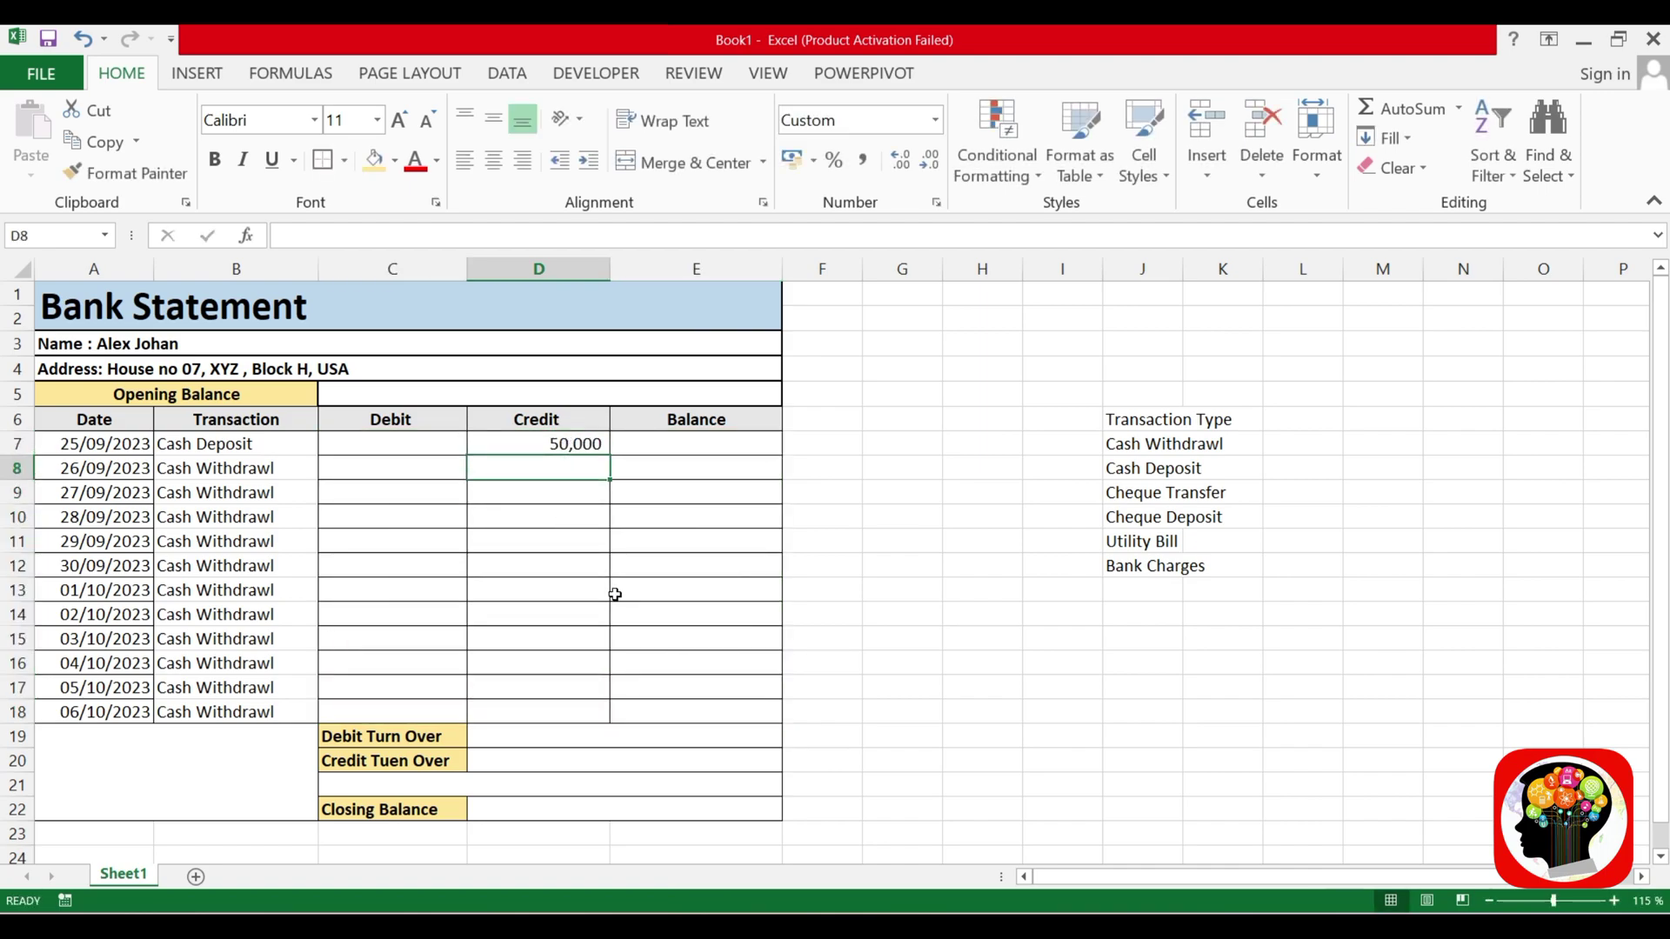
pyautogui.click(615, 594)
pyautogui.click(660, 489)
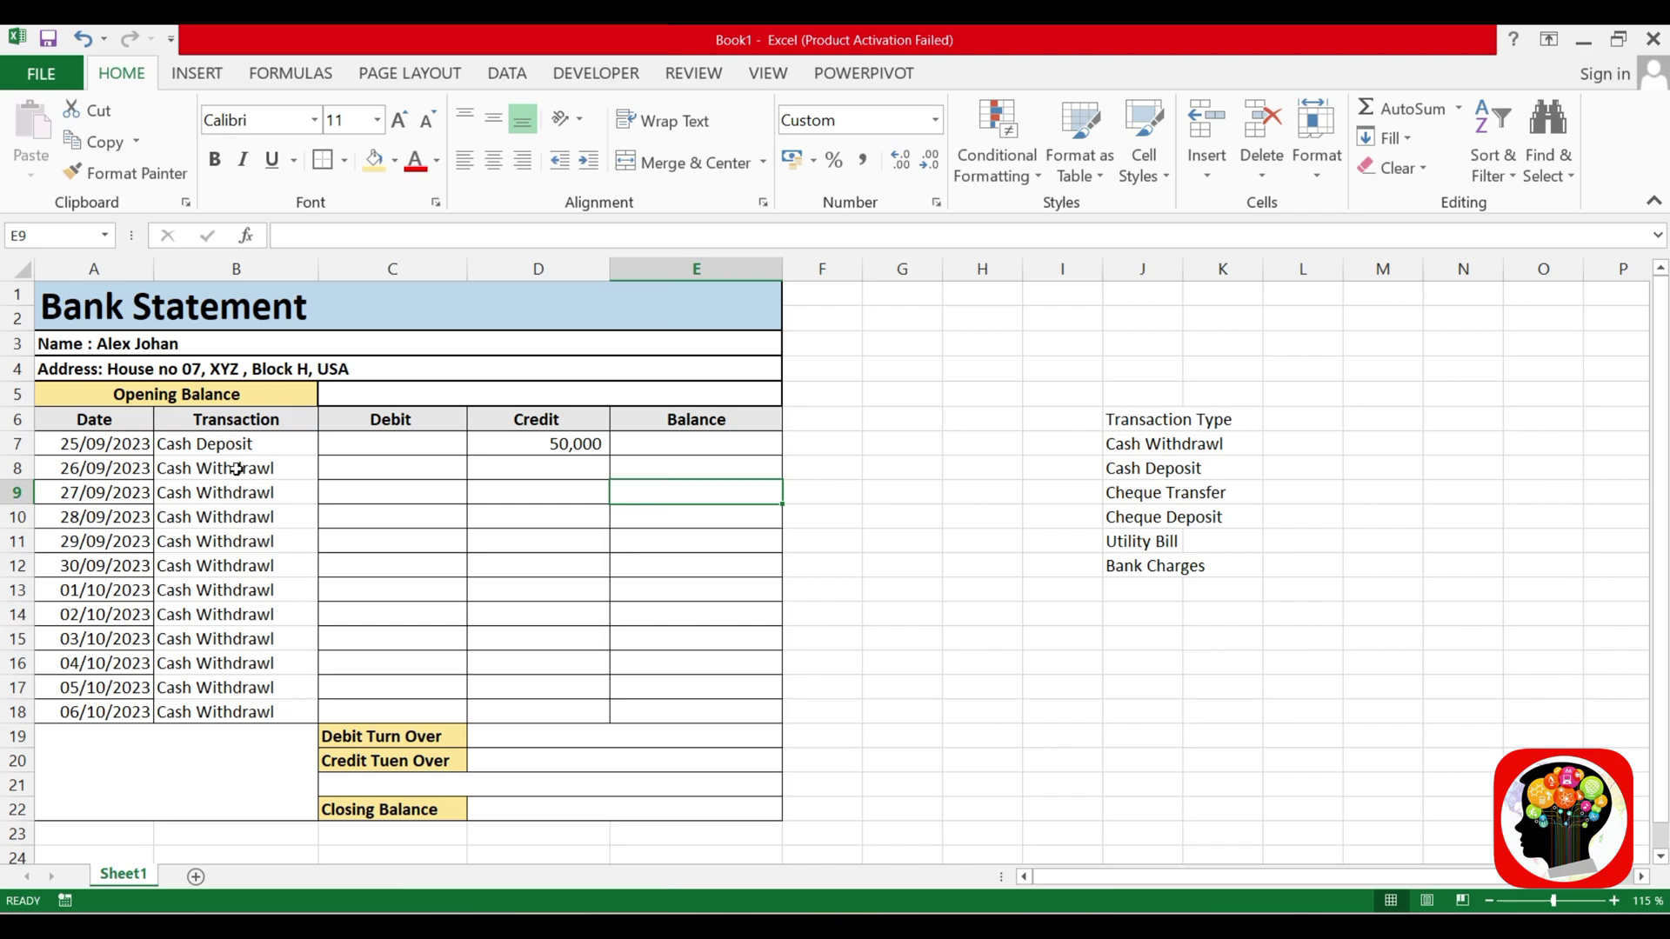
# Give the Transaction cells B7:B18 all borders
pyautogui.moveTo(257, 440); pyautogui.dragTo(252, 708)
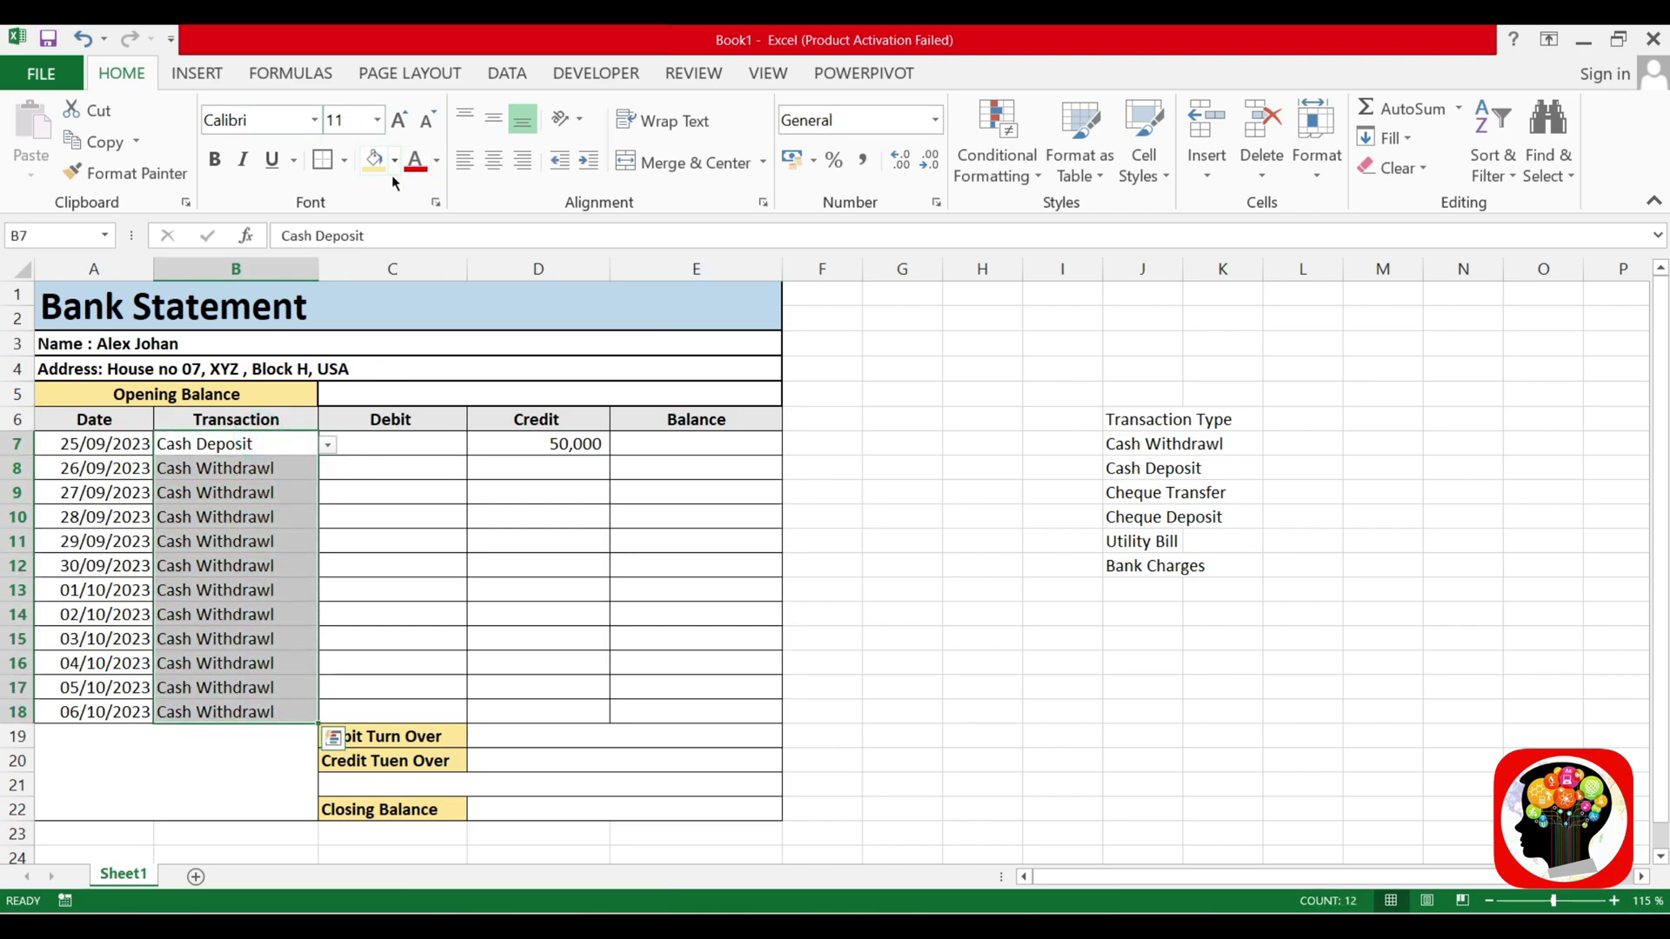
pyautogui.click(343, 160)
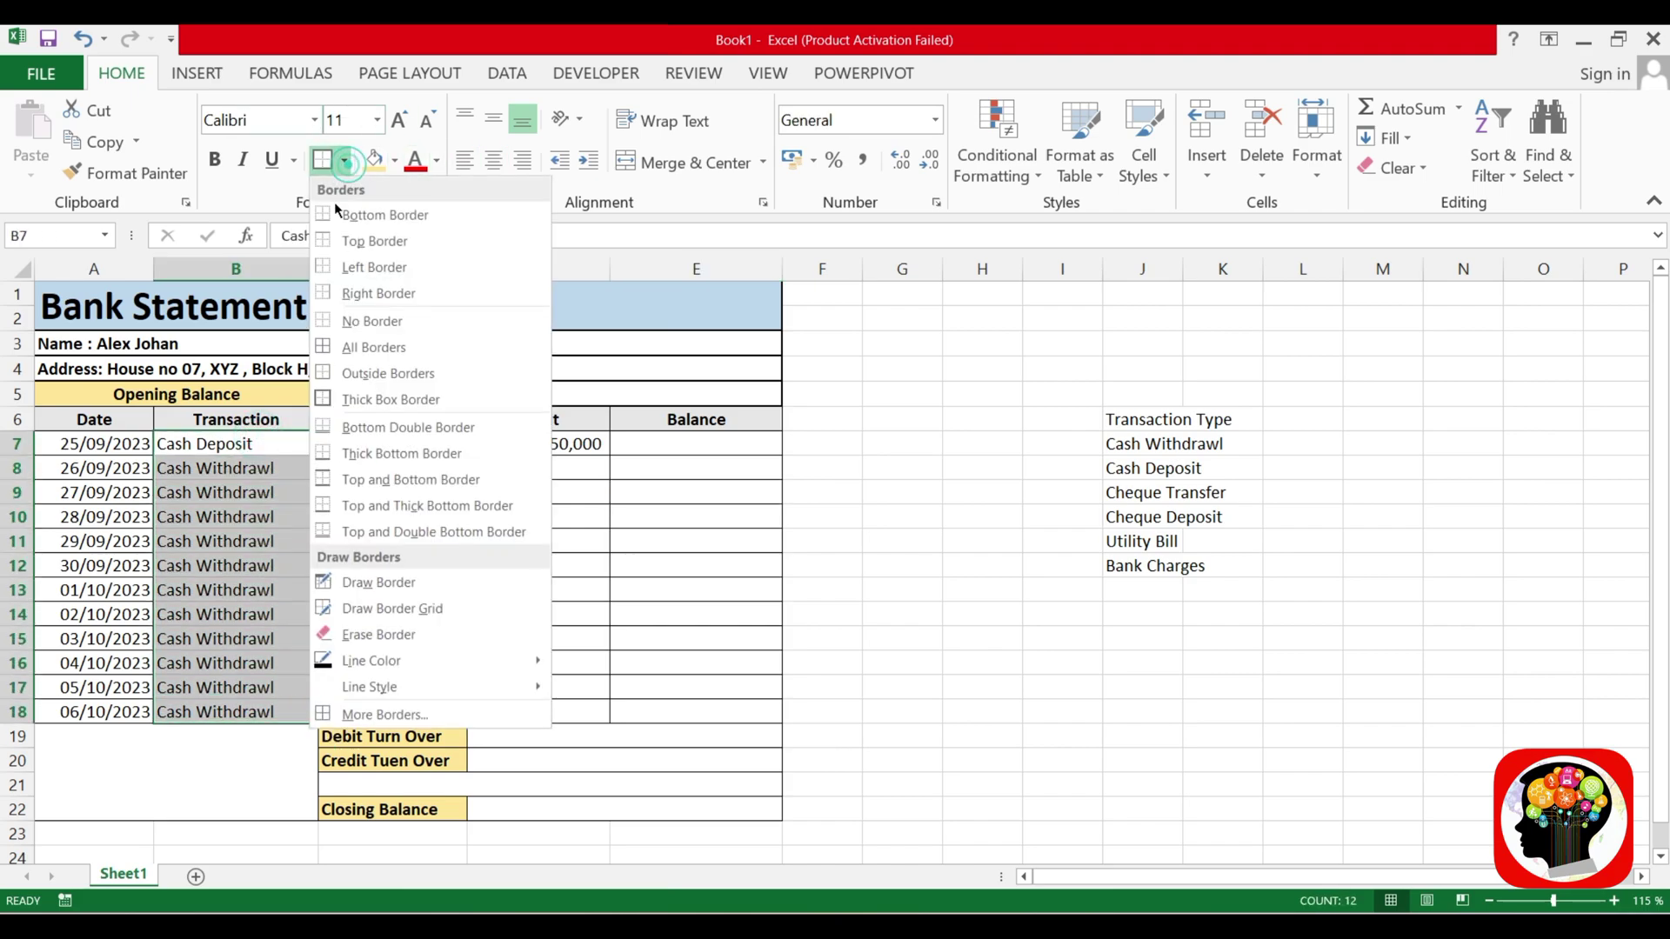
pyautogui.click(361, 347)
pyautogui.click(538, 566)
# Enter a 30,000 debit in C8 for the 26/09/2023 withdrawal
pyautogui.click(641, 449)
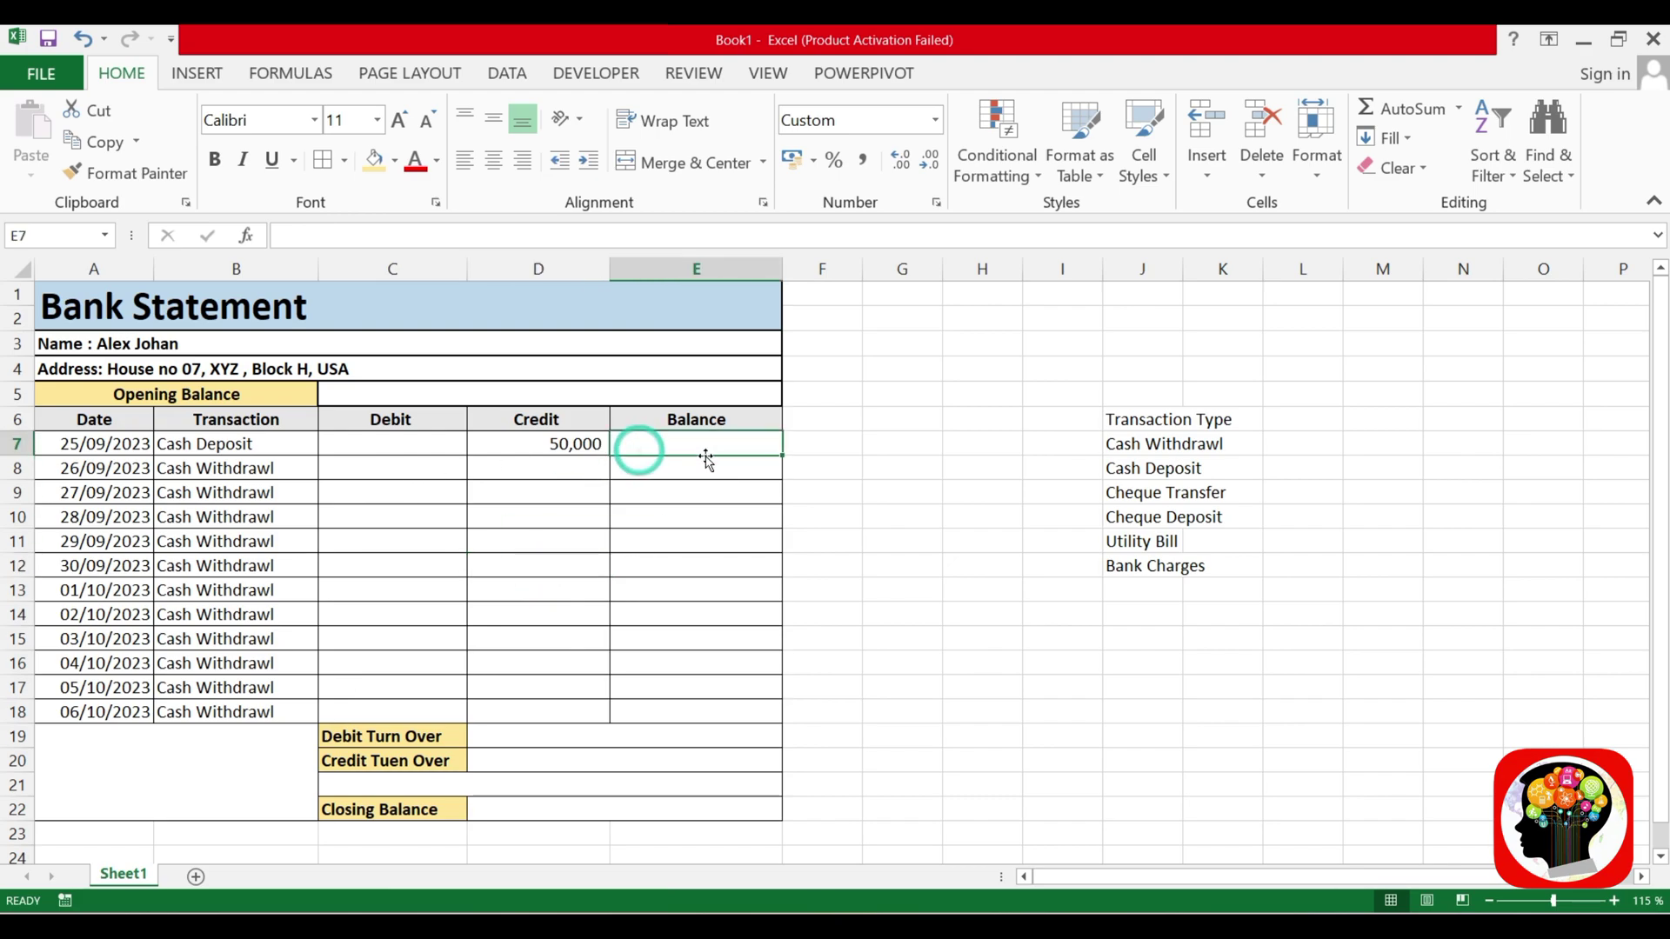
pyautogui.click(418, 473)
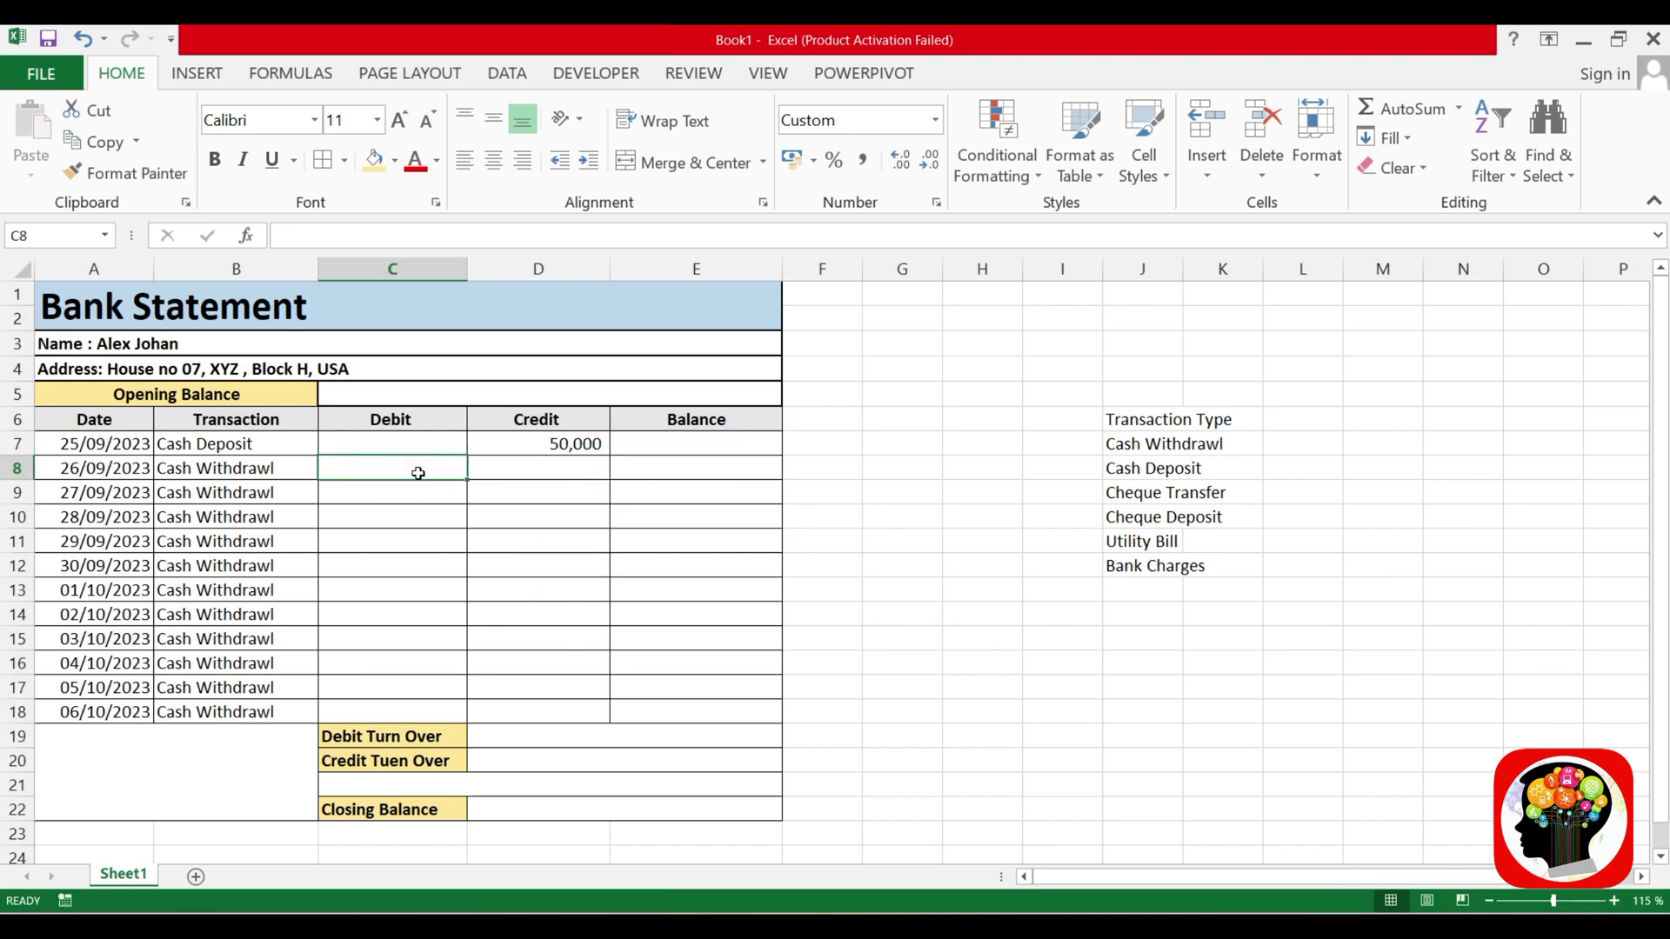
pyautogui.write('30000')
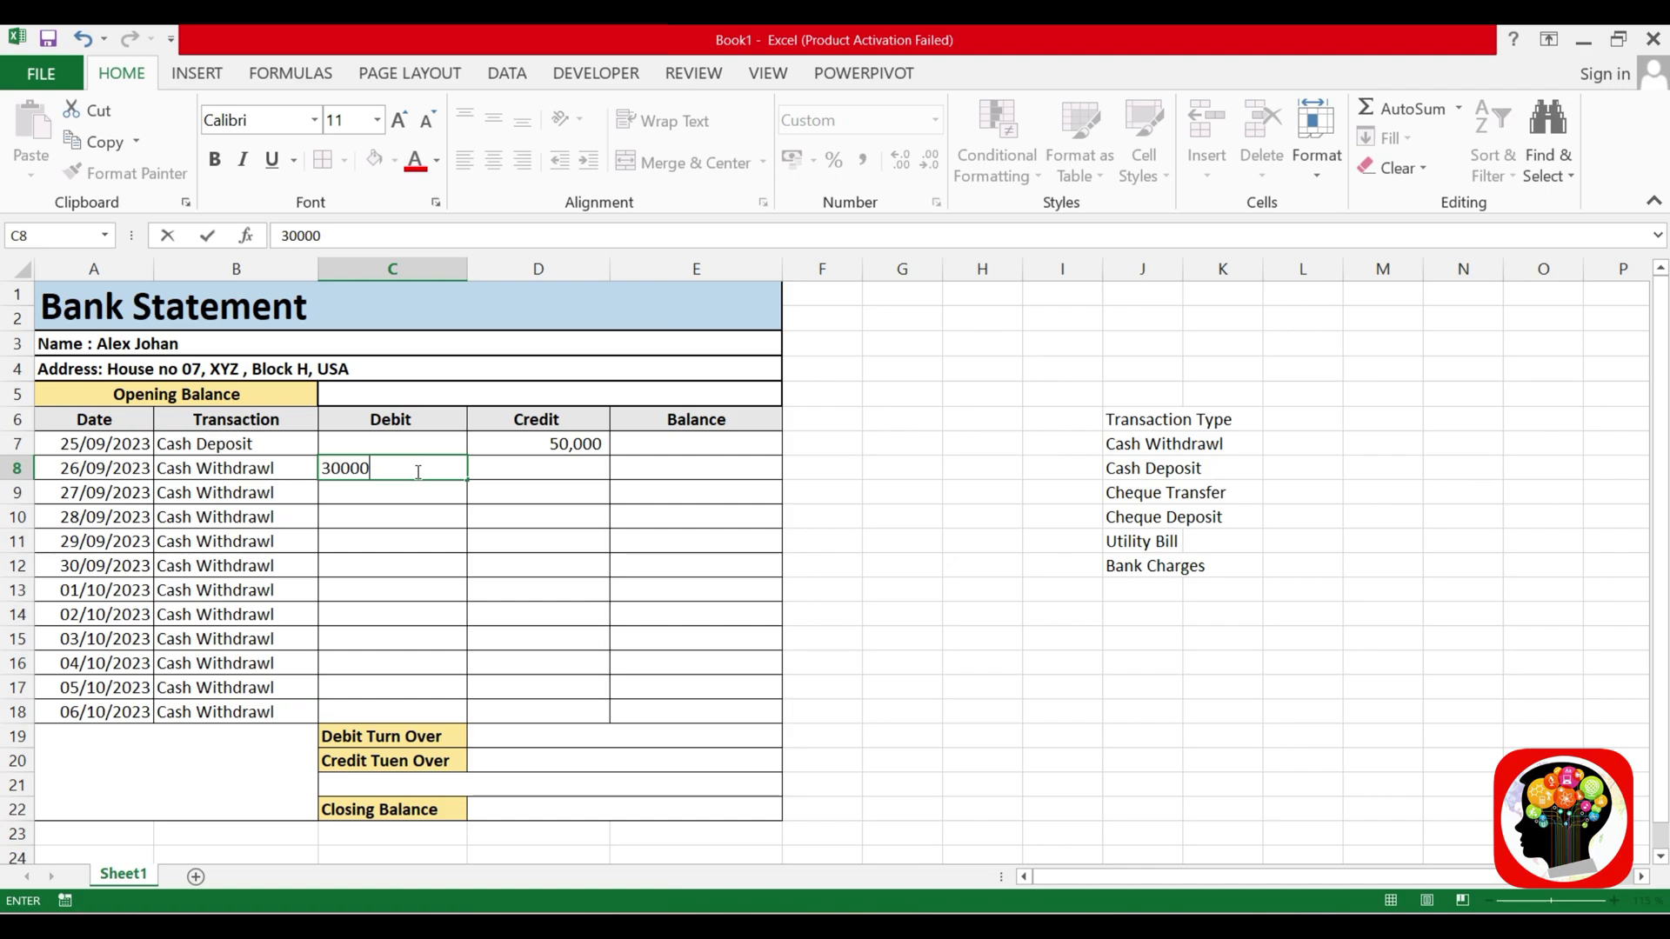
pyautogui.press('Return')
pyautogui.click(734, 444)
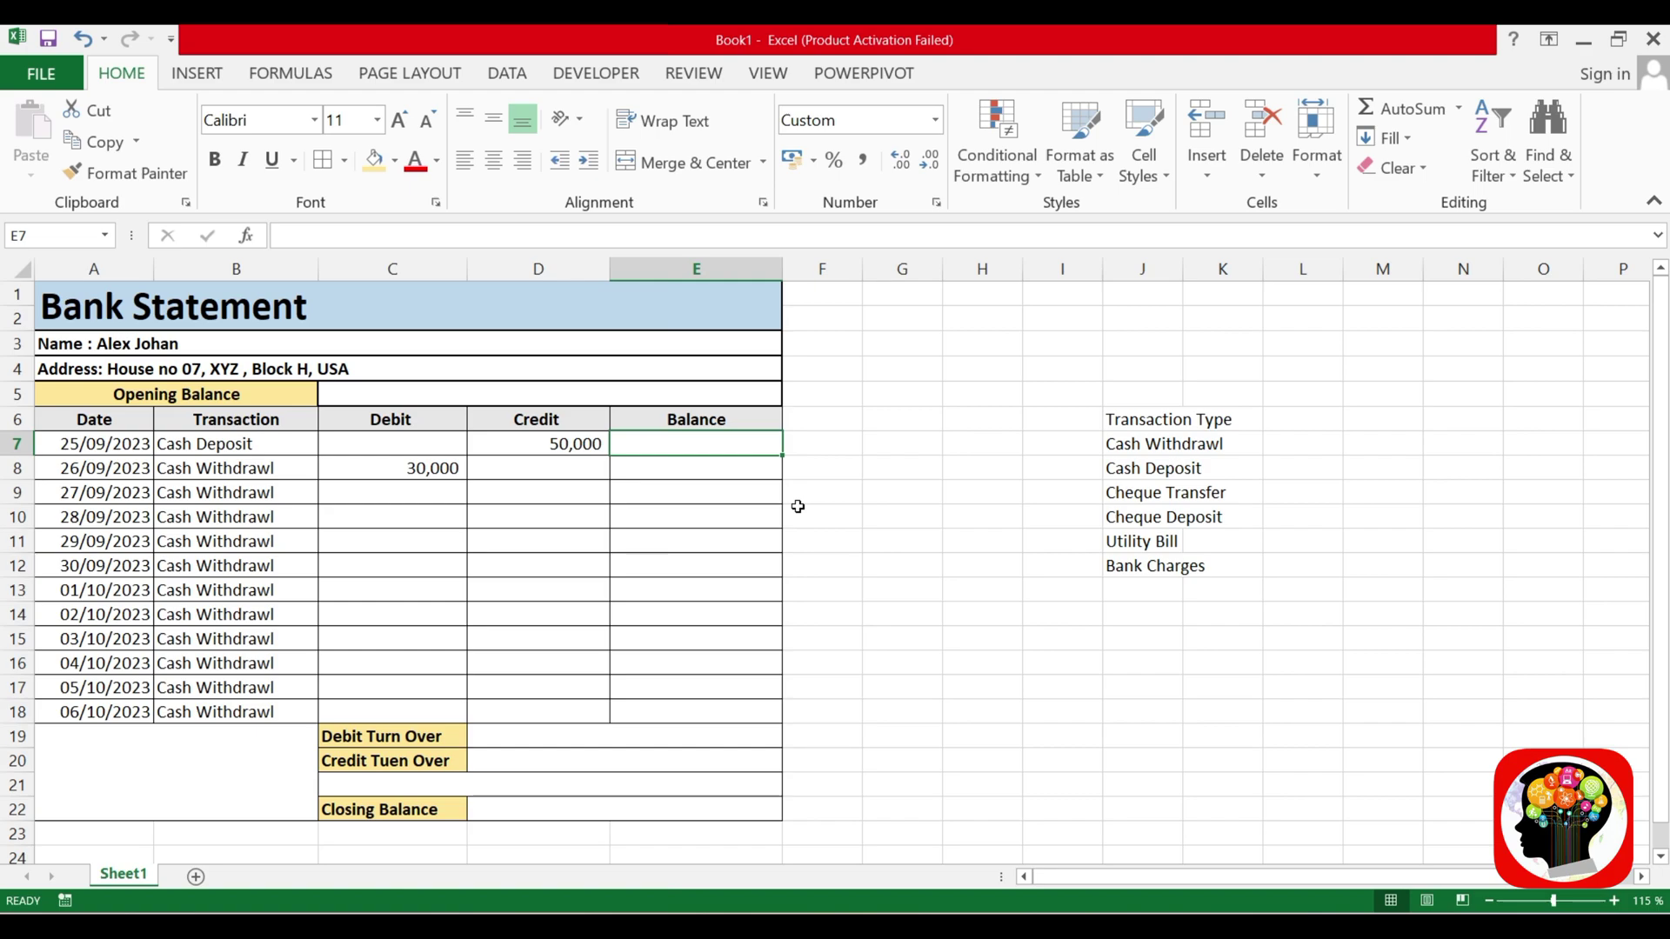
# Enter =D7-C7 in E7 so row 7's balance shows 50,000
pyautogui.write('=')
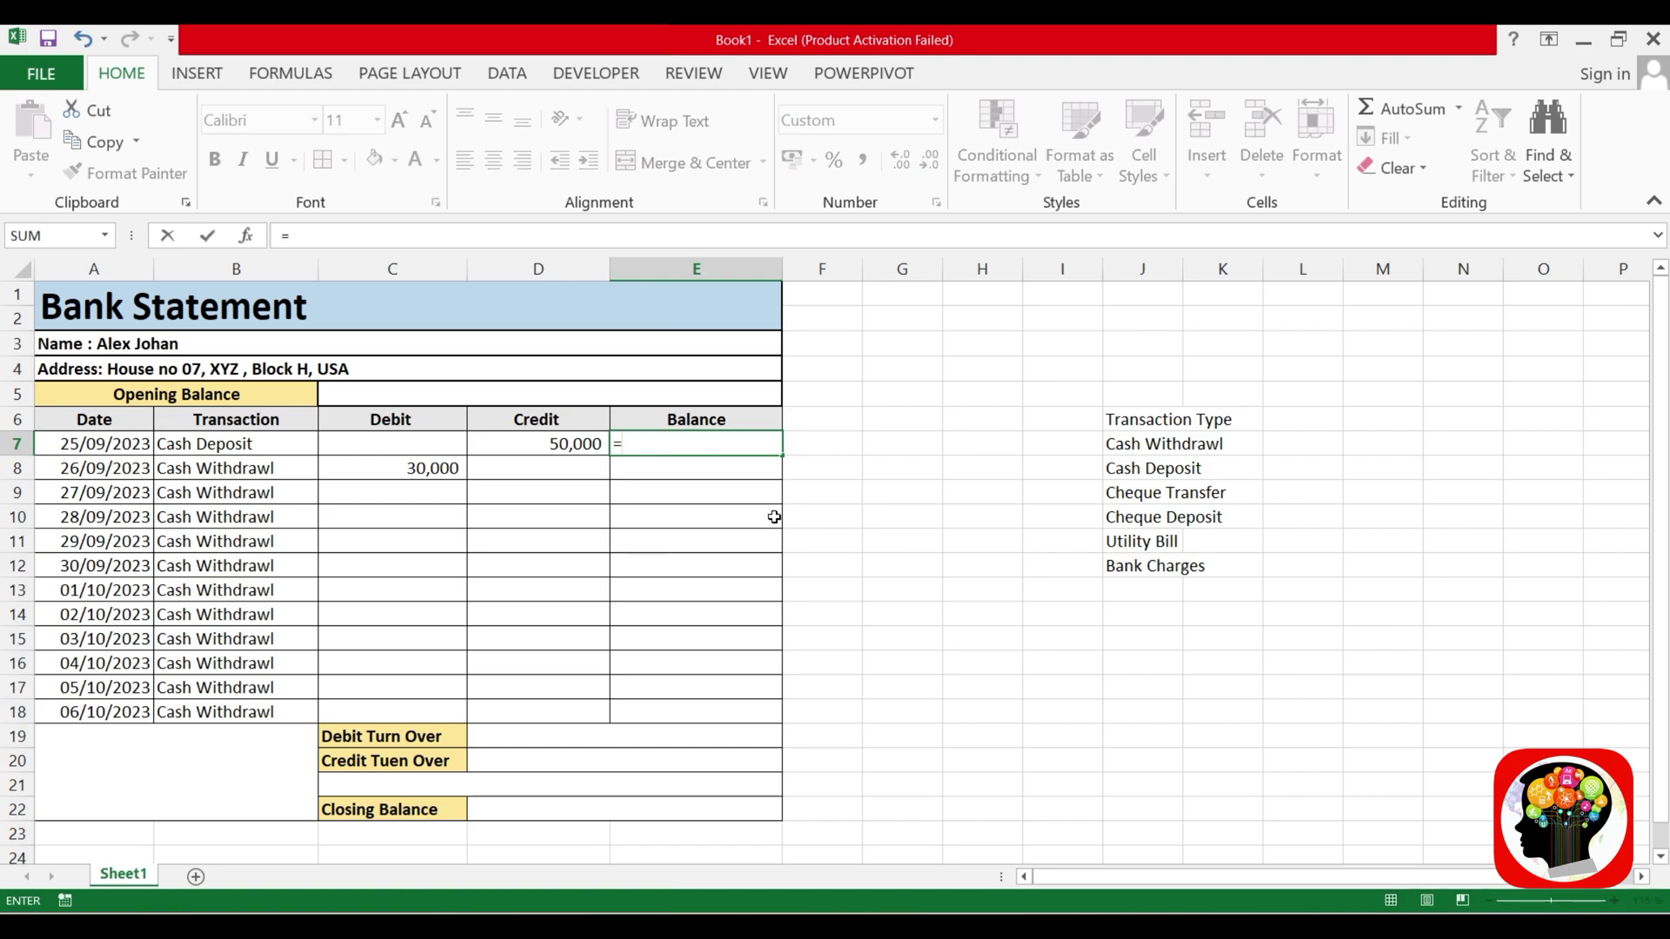
pyautogui.click(561, 445)
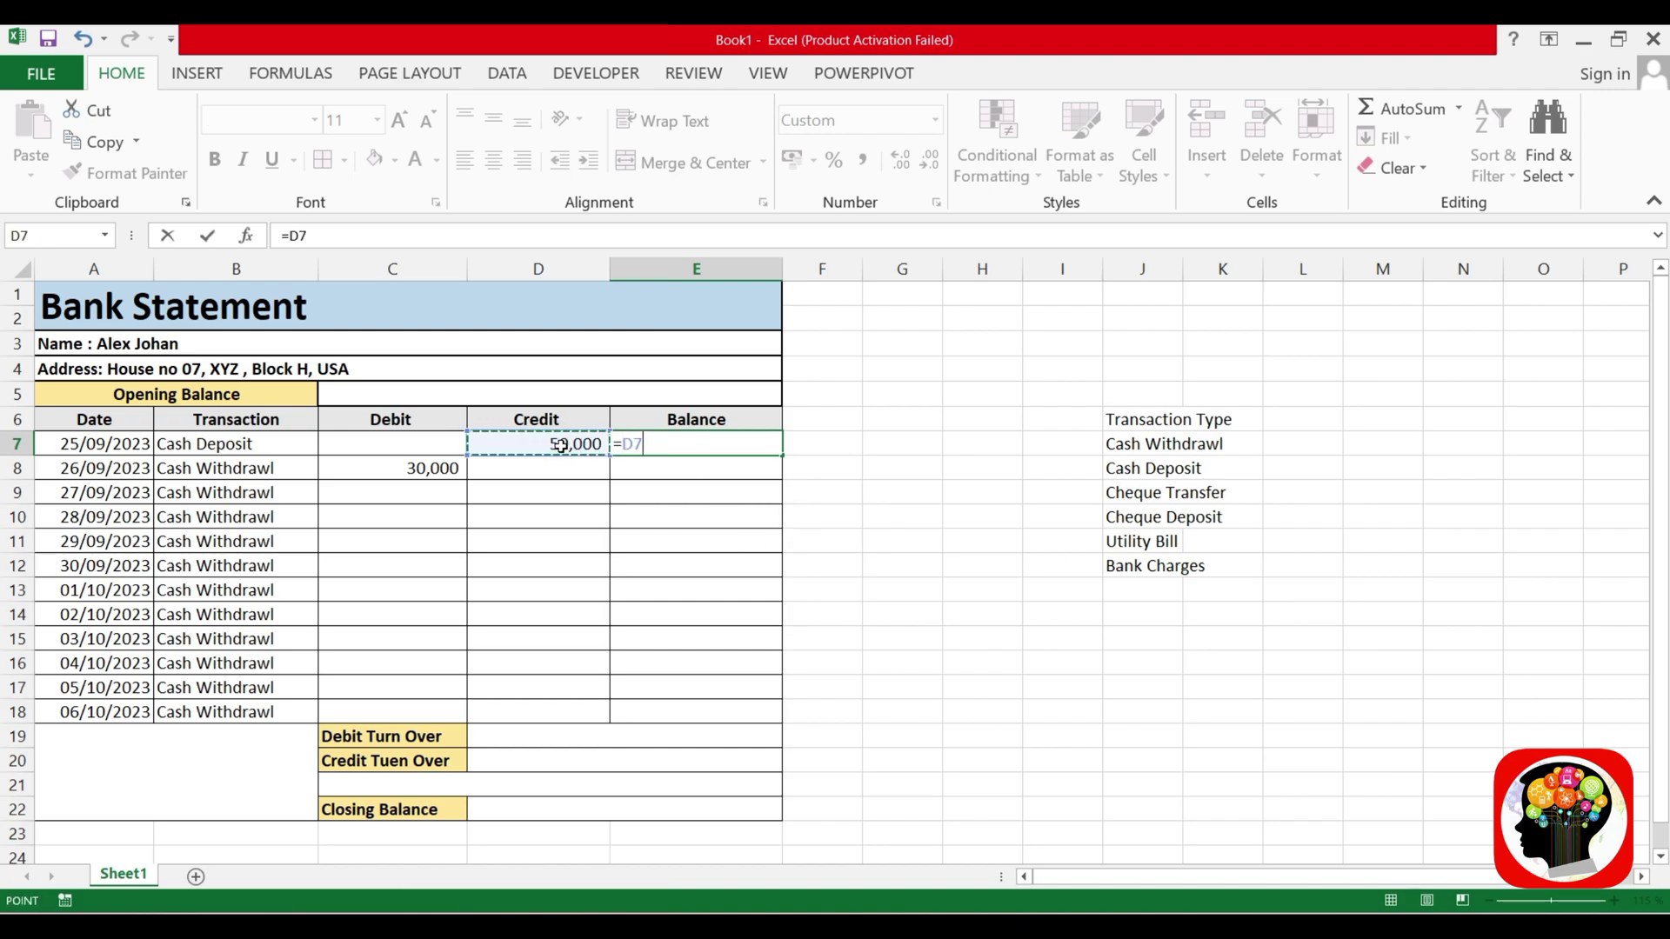
pyautogui.write('-')
pyautogui.click(420, 444)
pyautogui.press('Return')
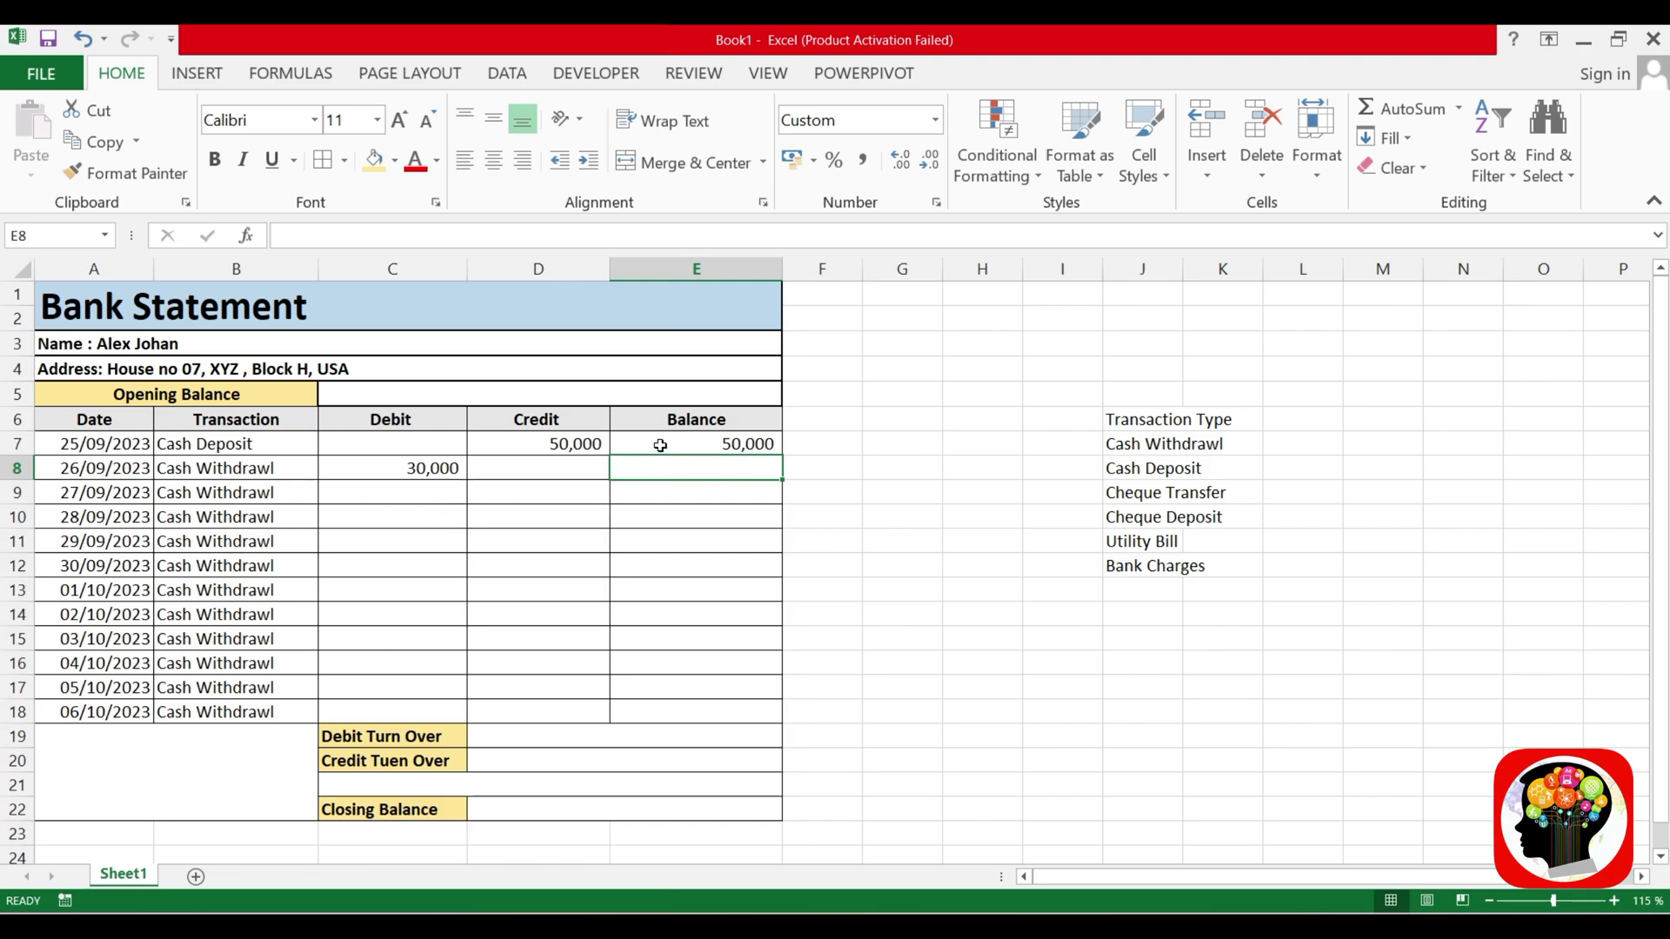
# Link the Opening Balance cell C5 to the first balance with =E7
pyautogui.click(391, 396)
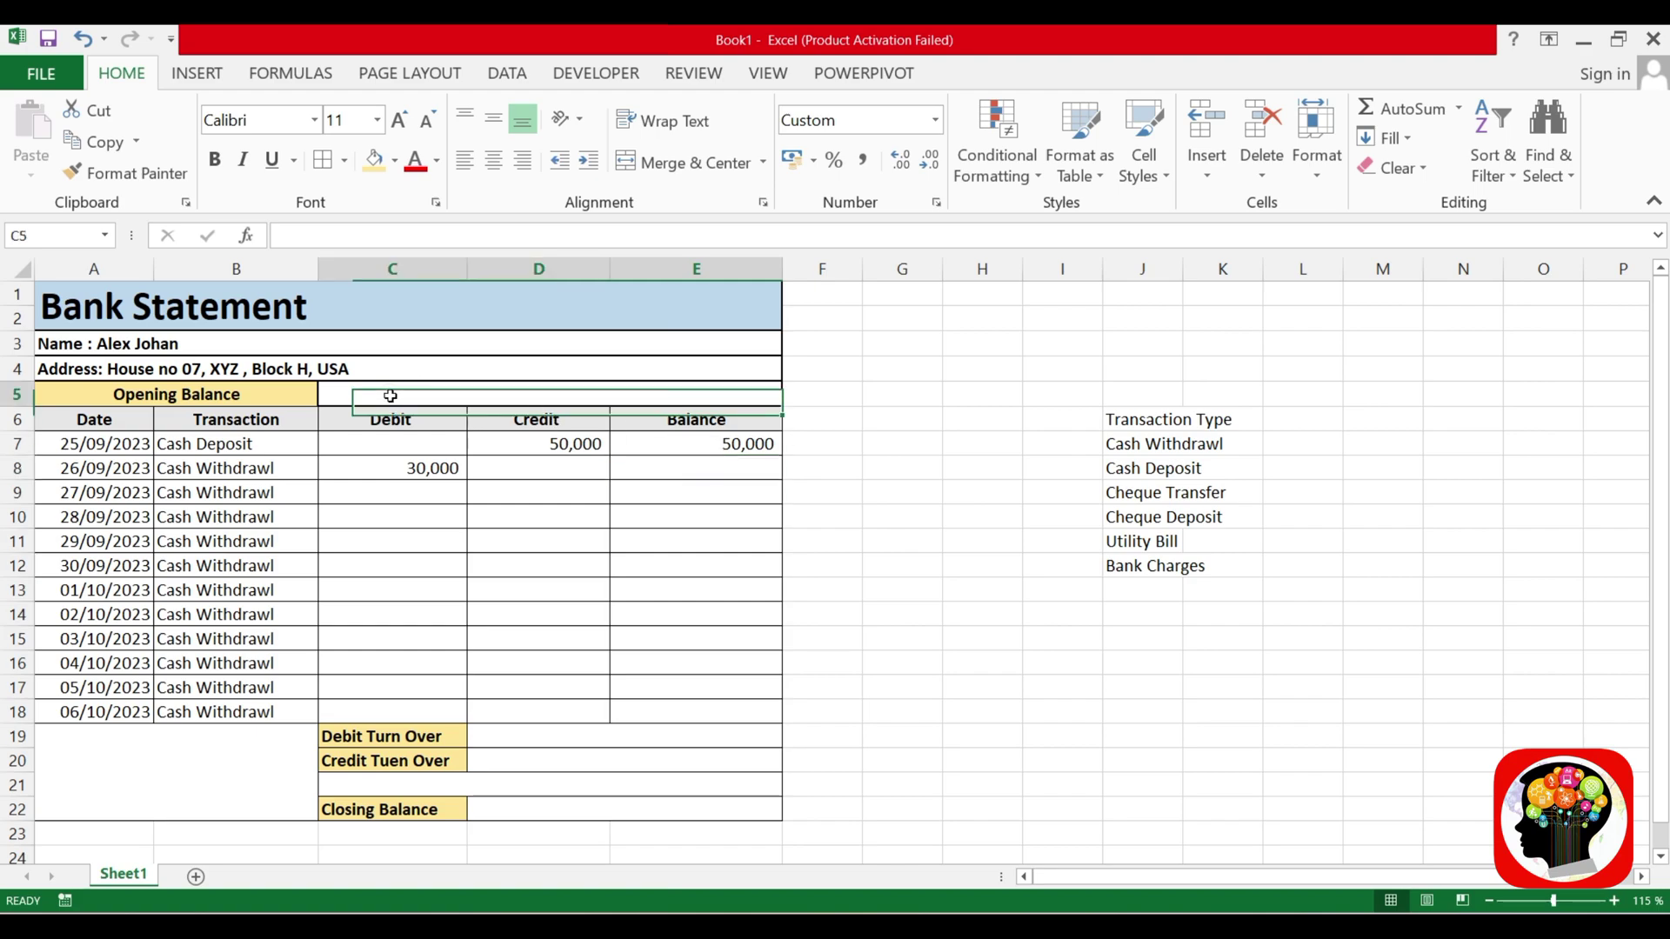
pyautogui.write('=')
pyautogui.click(696, 444)
pyautogui.press('Return')
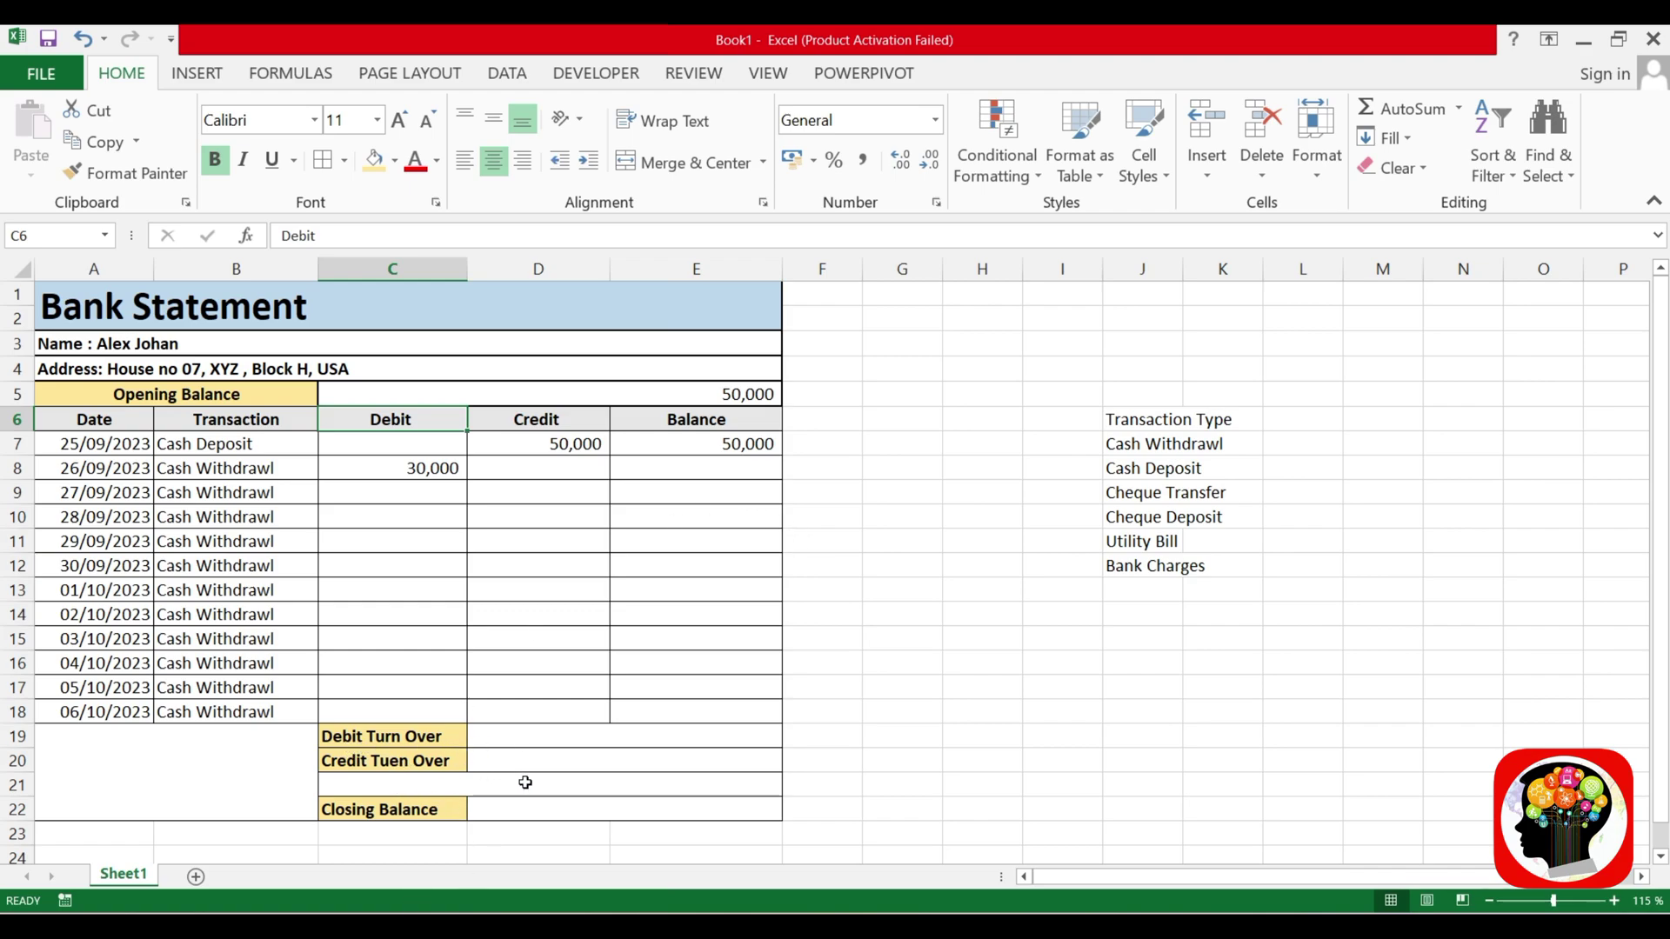
# Apply Comma Style to the turnover cells D19:D20 and the closing balance D22
pyautogui.click(545, 737)
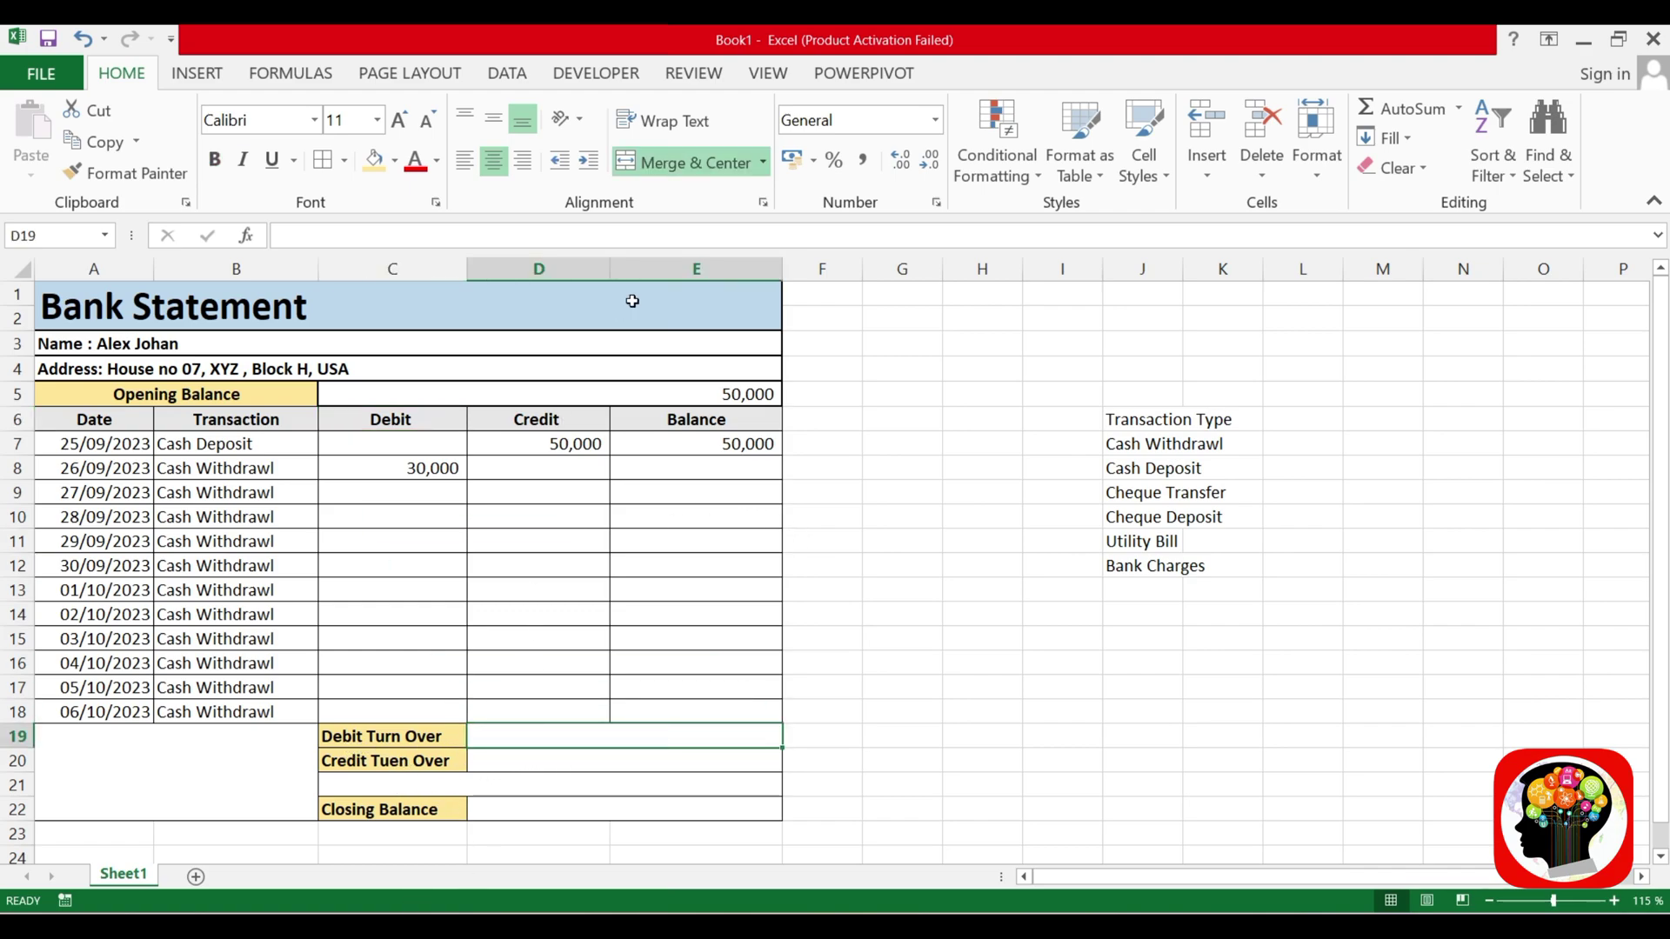
pyautogui.click(585, 835)
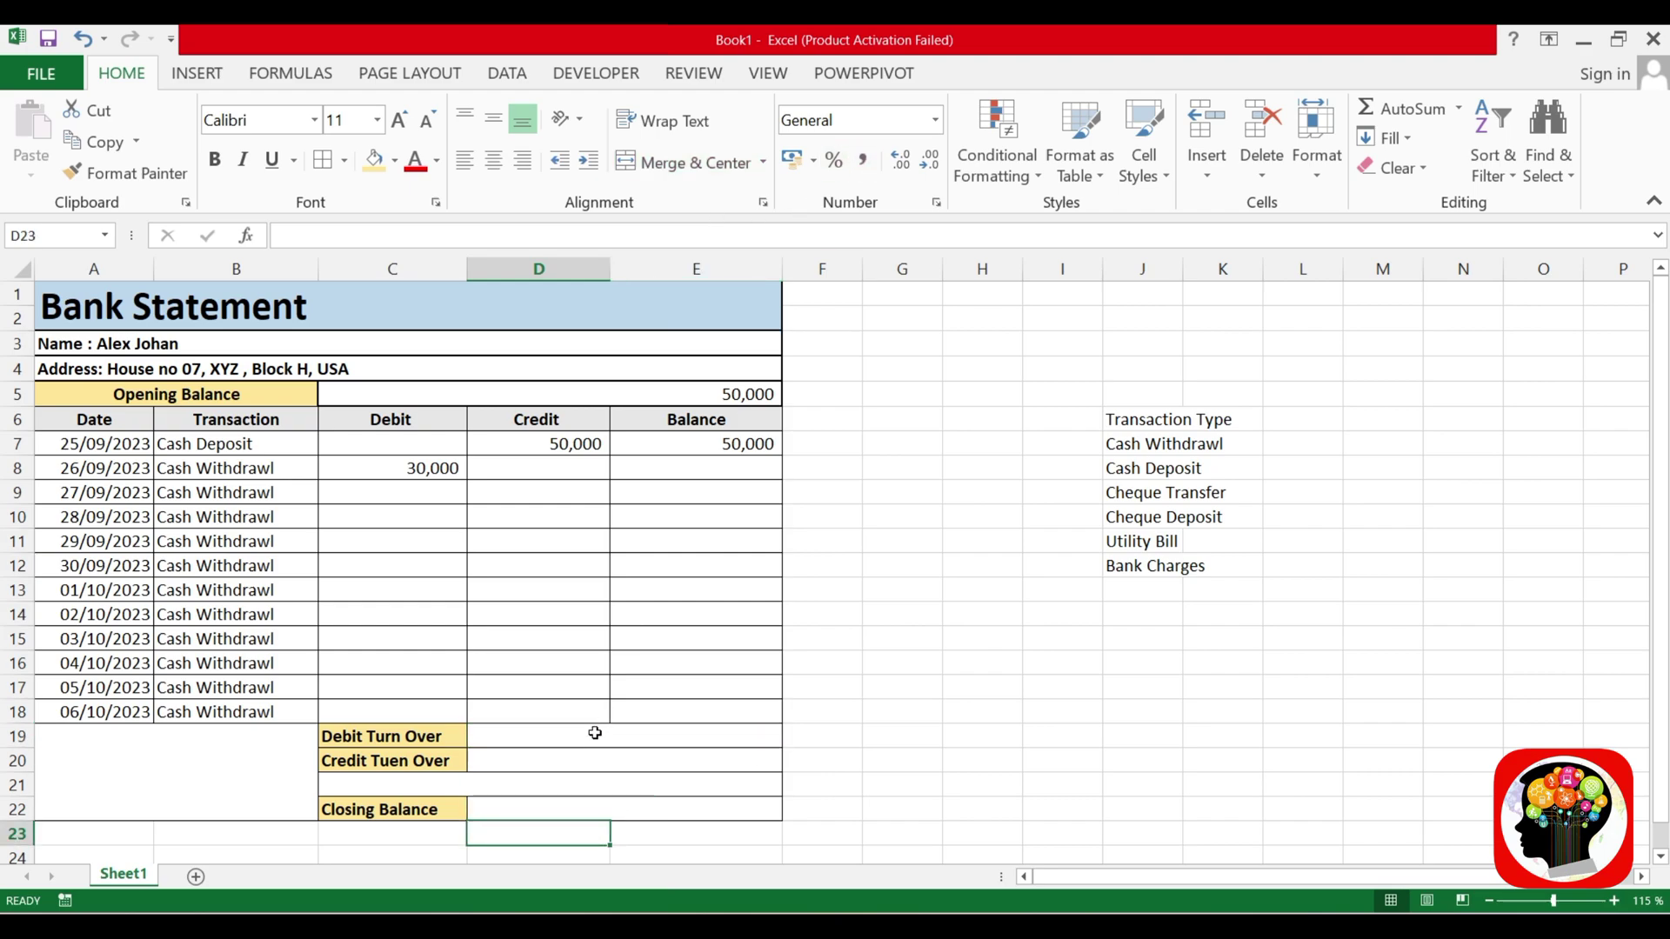
pyautogui.moveTo(594, 735); pyautogui.dragTo(593, 756)
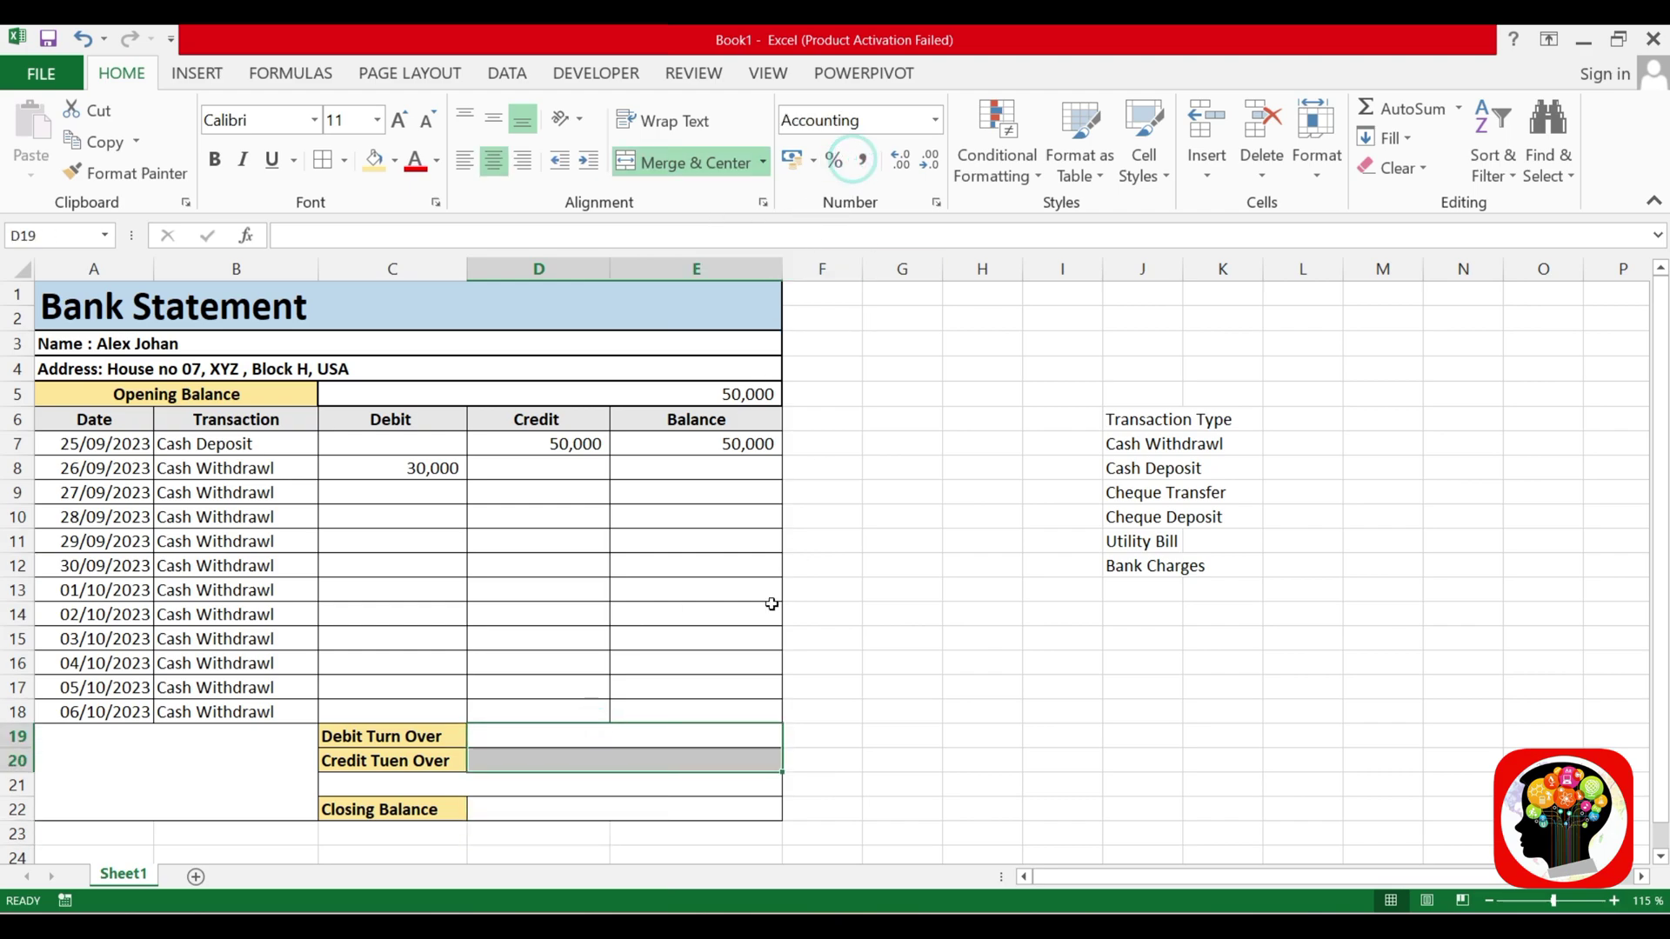
pyautogui.click(635, 813)
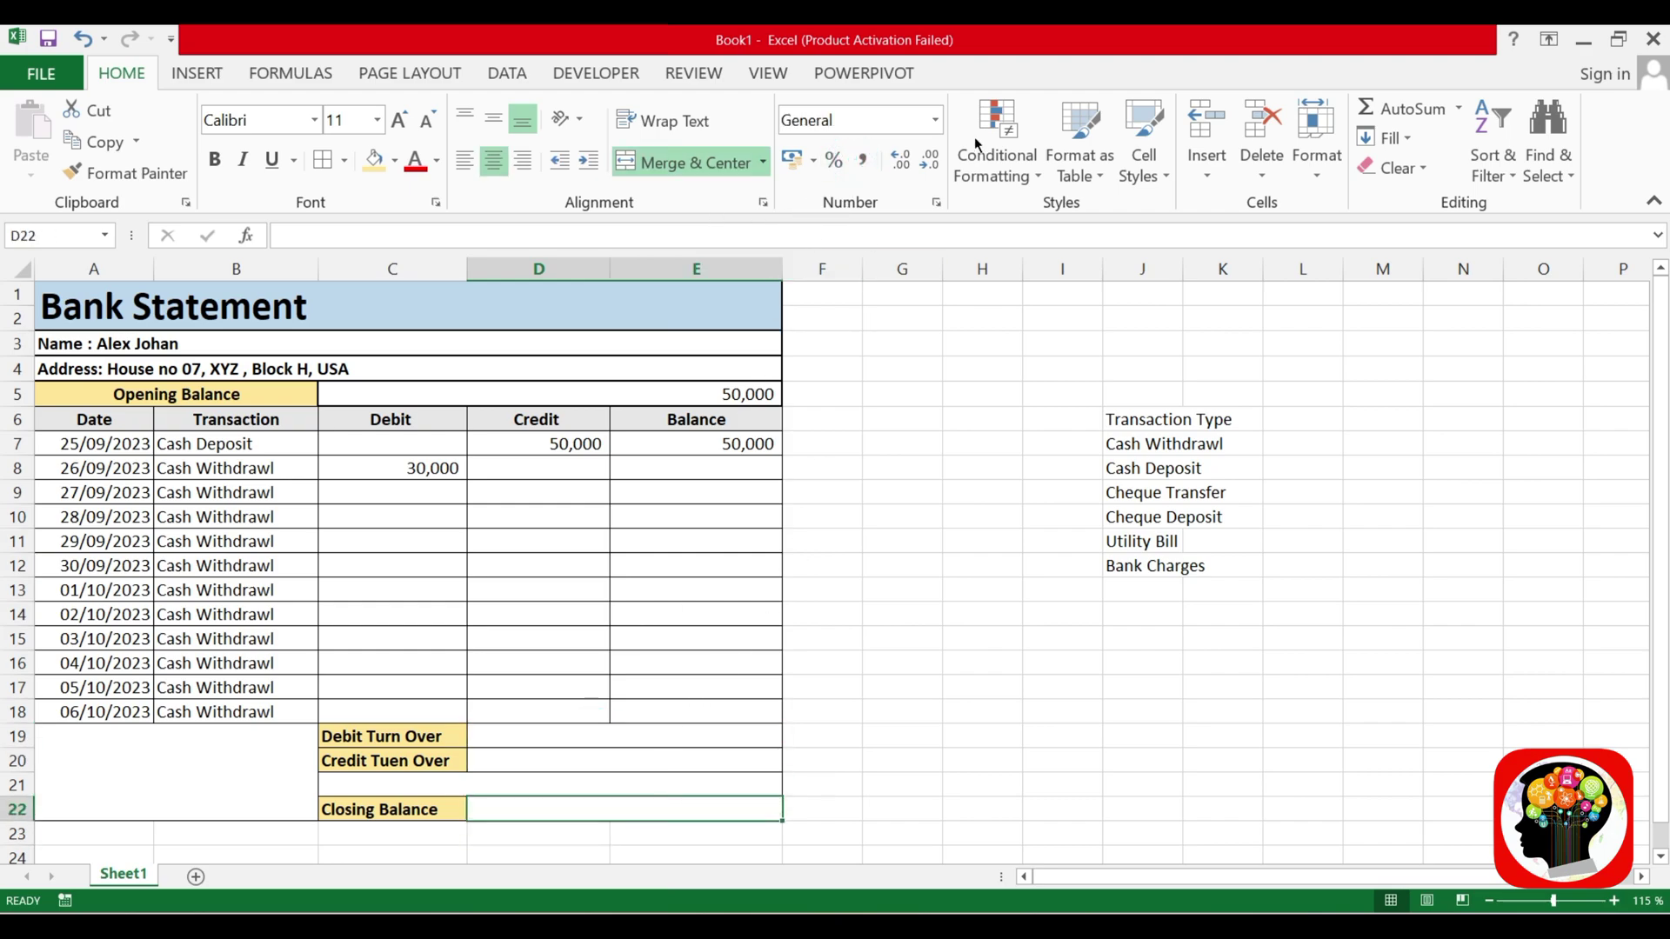
pyautogui.click(863, 159)
pyautogui.click(961, 661)
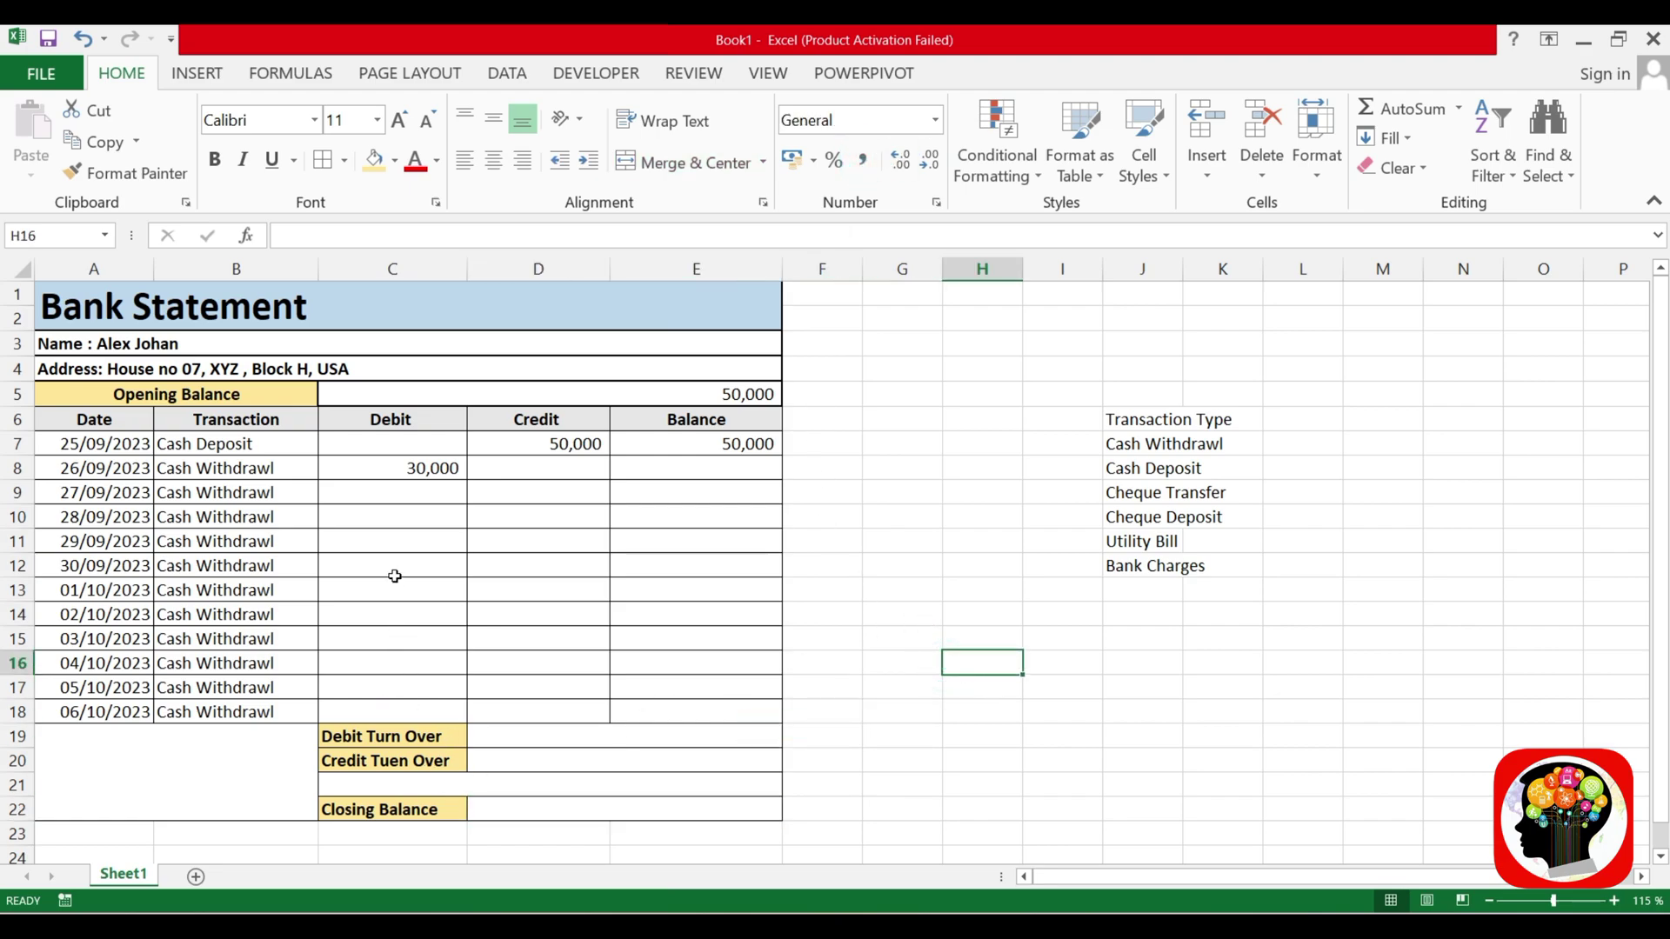
# Clear the date and transaction type in row 18 (A18:B18)
pyautogui.moveTo(225, 720); pyautogui.dragTo(139, 713)
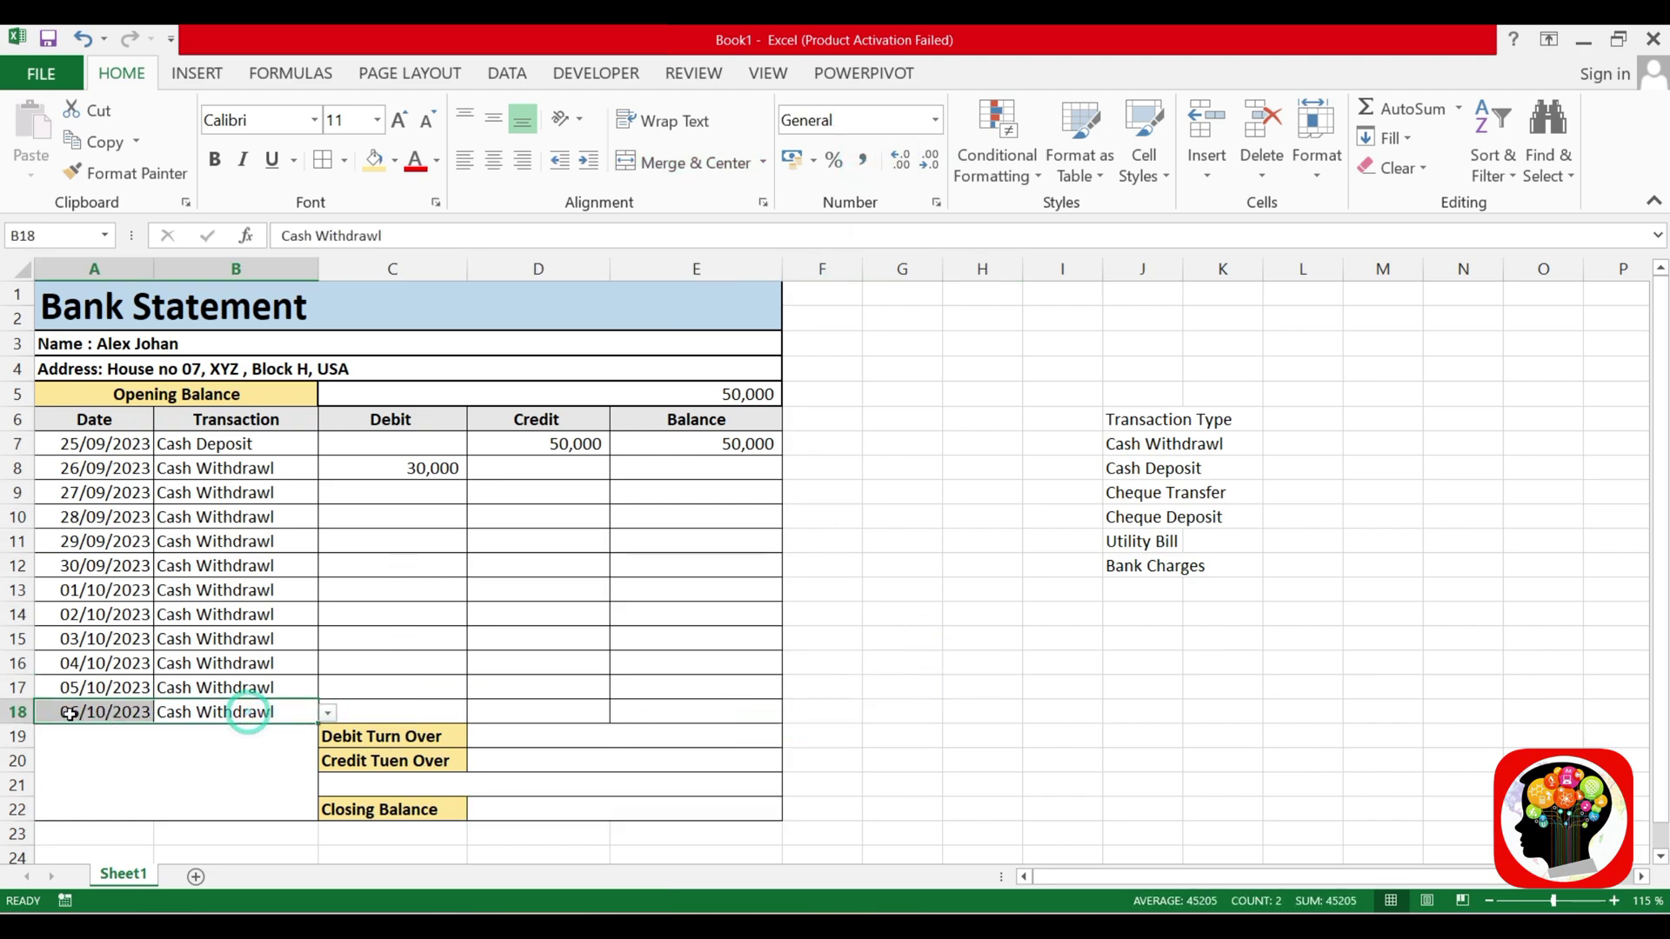
pyautogui.press('Delete')
pyautogui.click(485, 661)
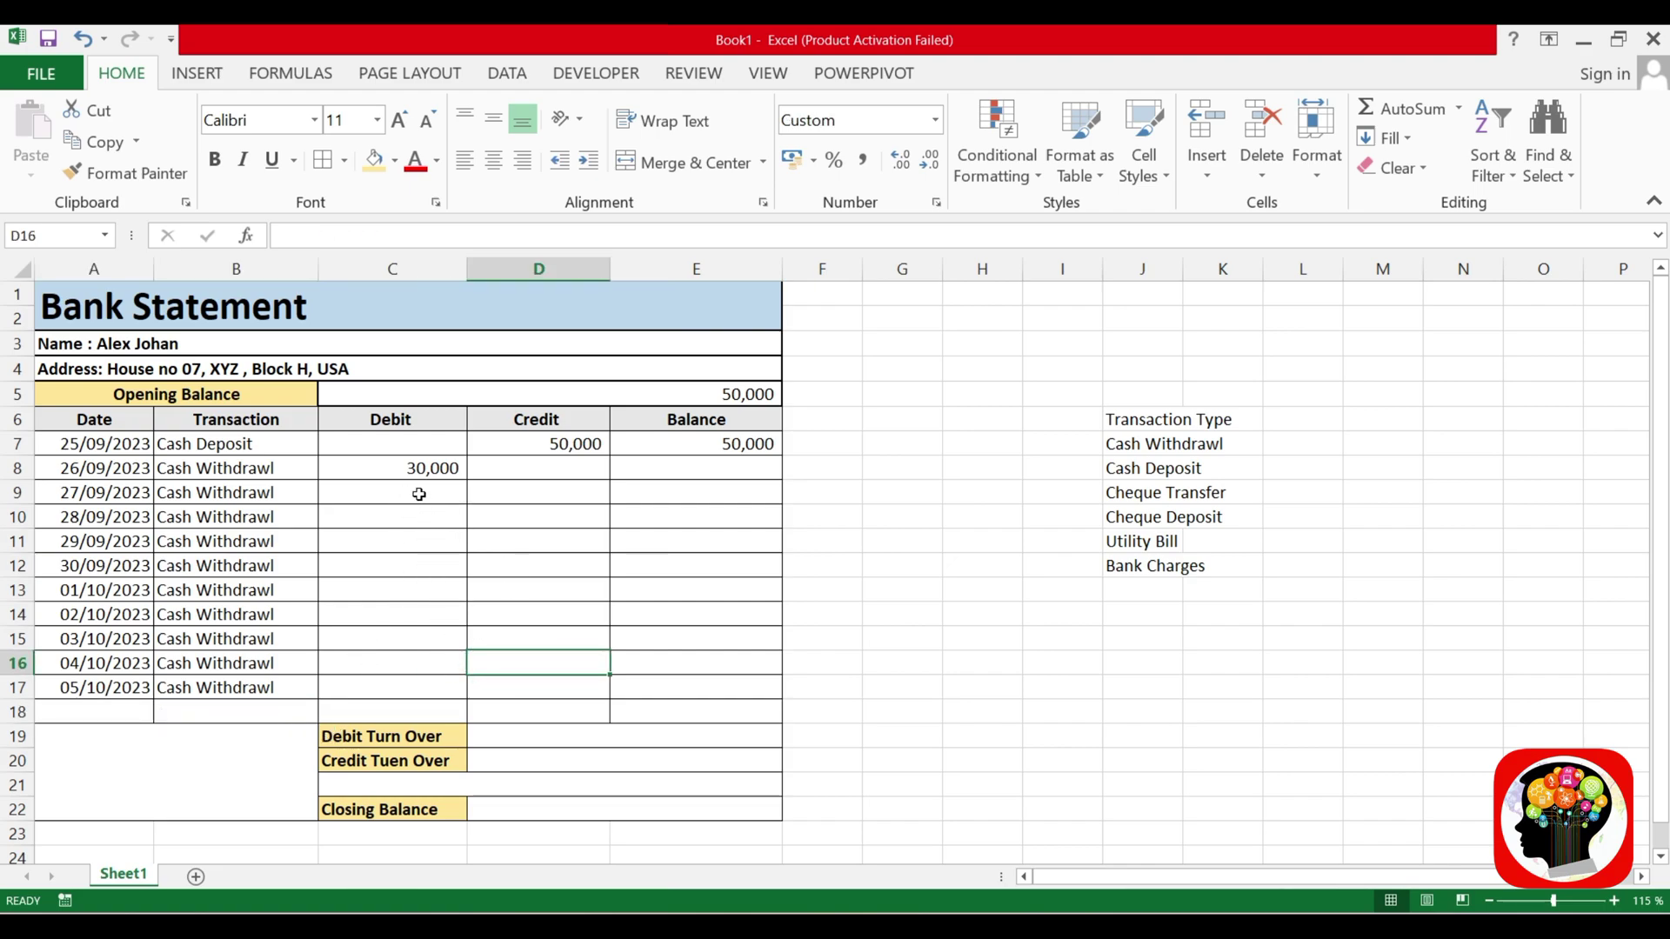
# Total Credit and Debit into the turnover cells with SUM formulas, giving 50,000 and 30,000
pyautogui.moveTo(522, 446); pyautogui.dragTo(534, 701)
pyautogui.click(536, 764)
pyautogui.write('=sum')
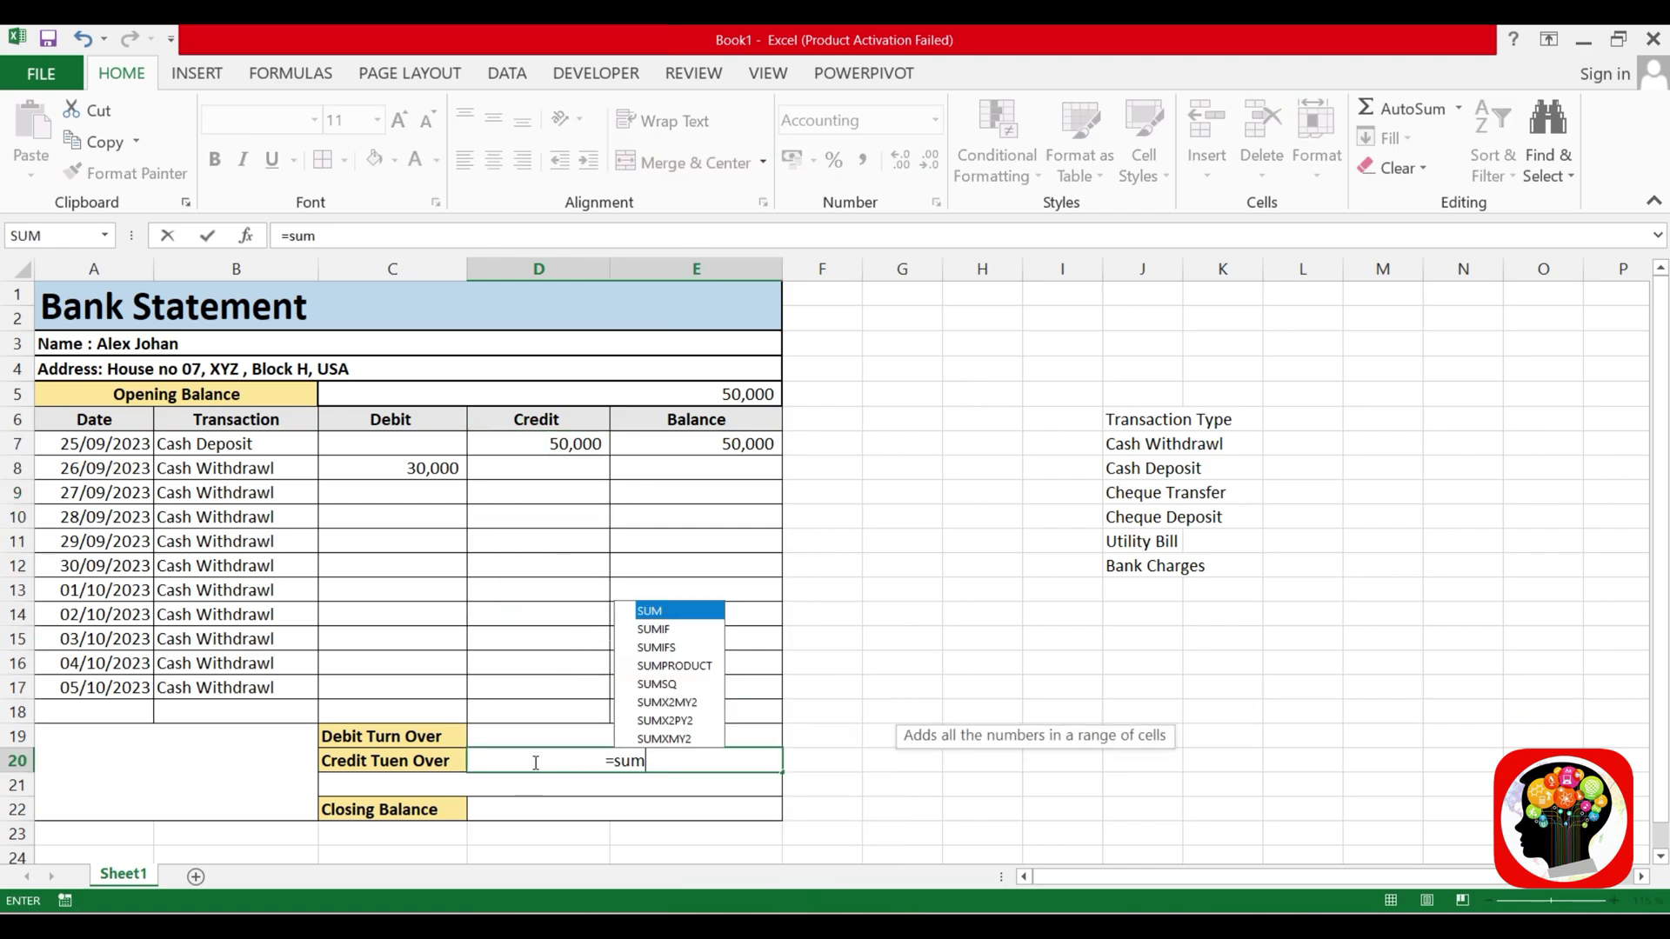
pyautogui.press('Tab')
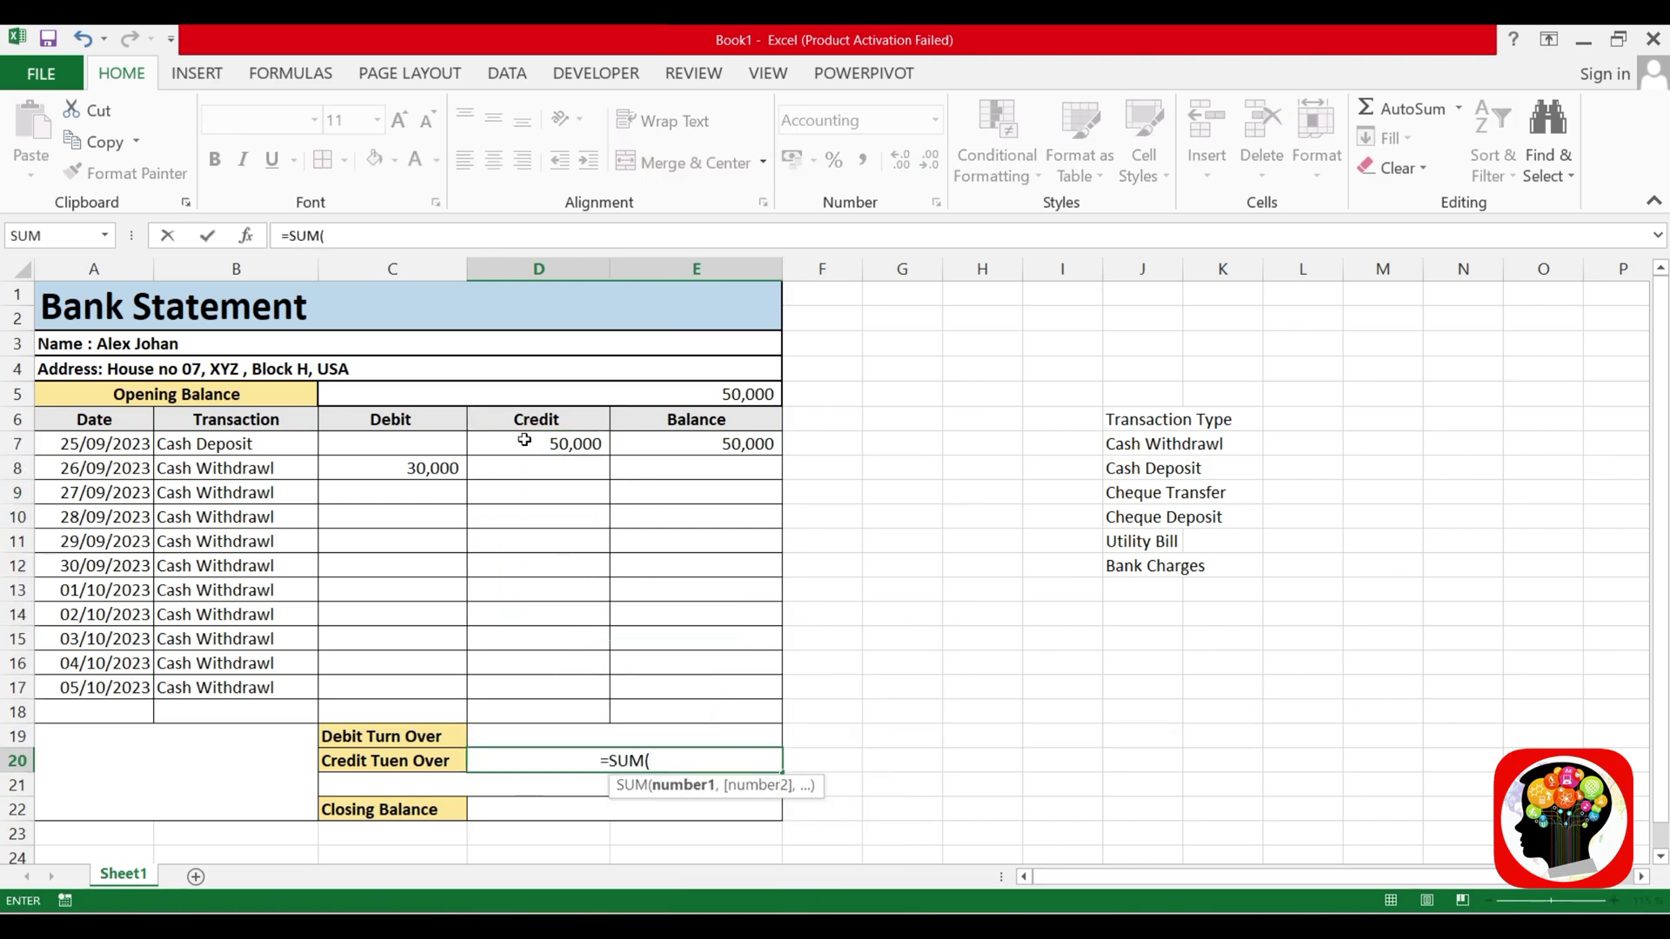
pyautogui.moveTo(522, 444); pyautogui.dragTo(533, 689)
pyautogui.press('Return')
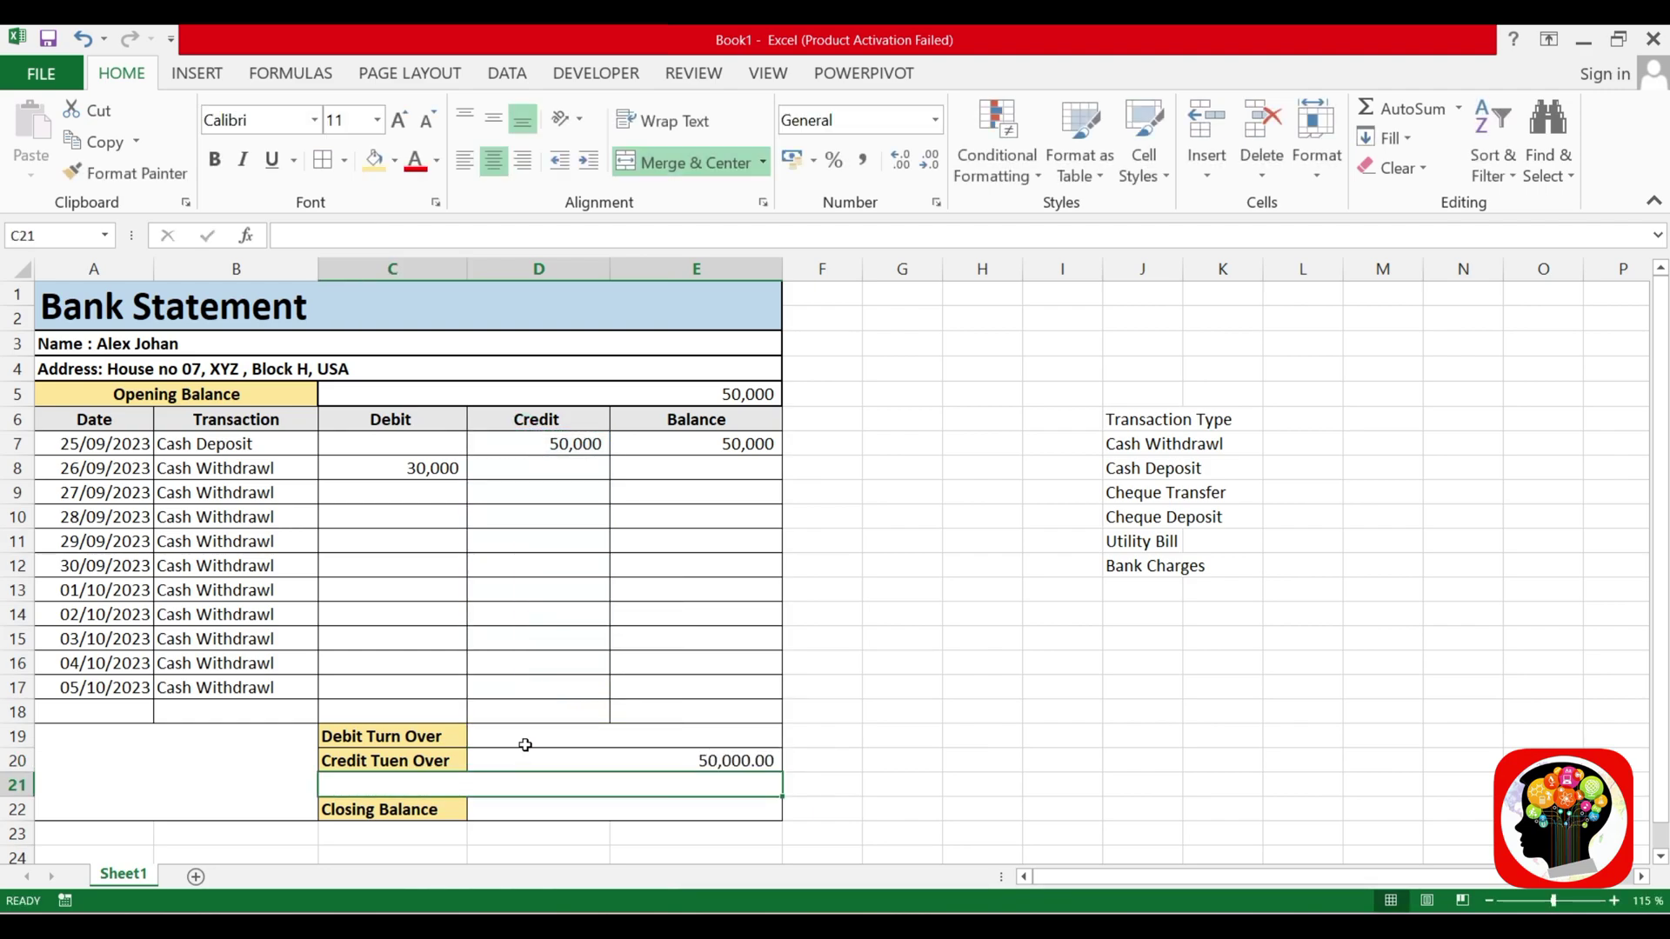
pyautogui.click(530, 736)
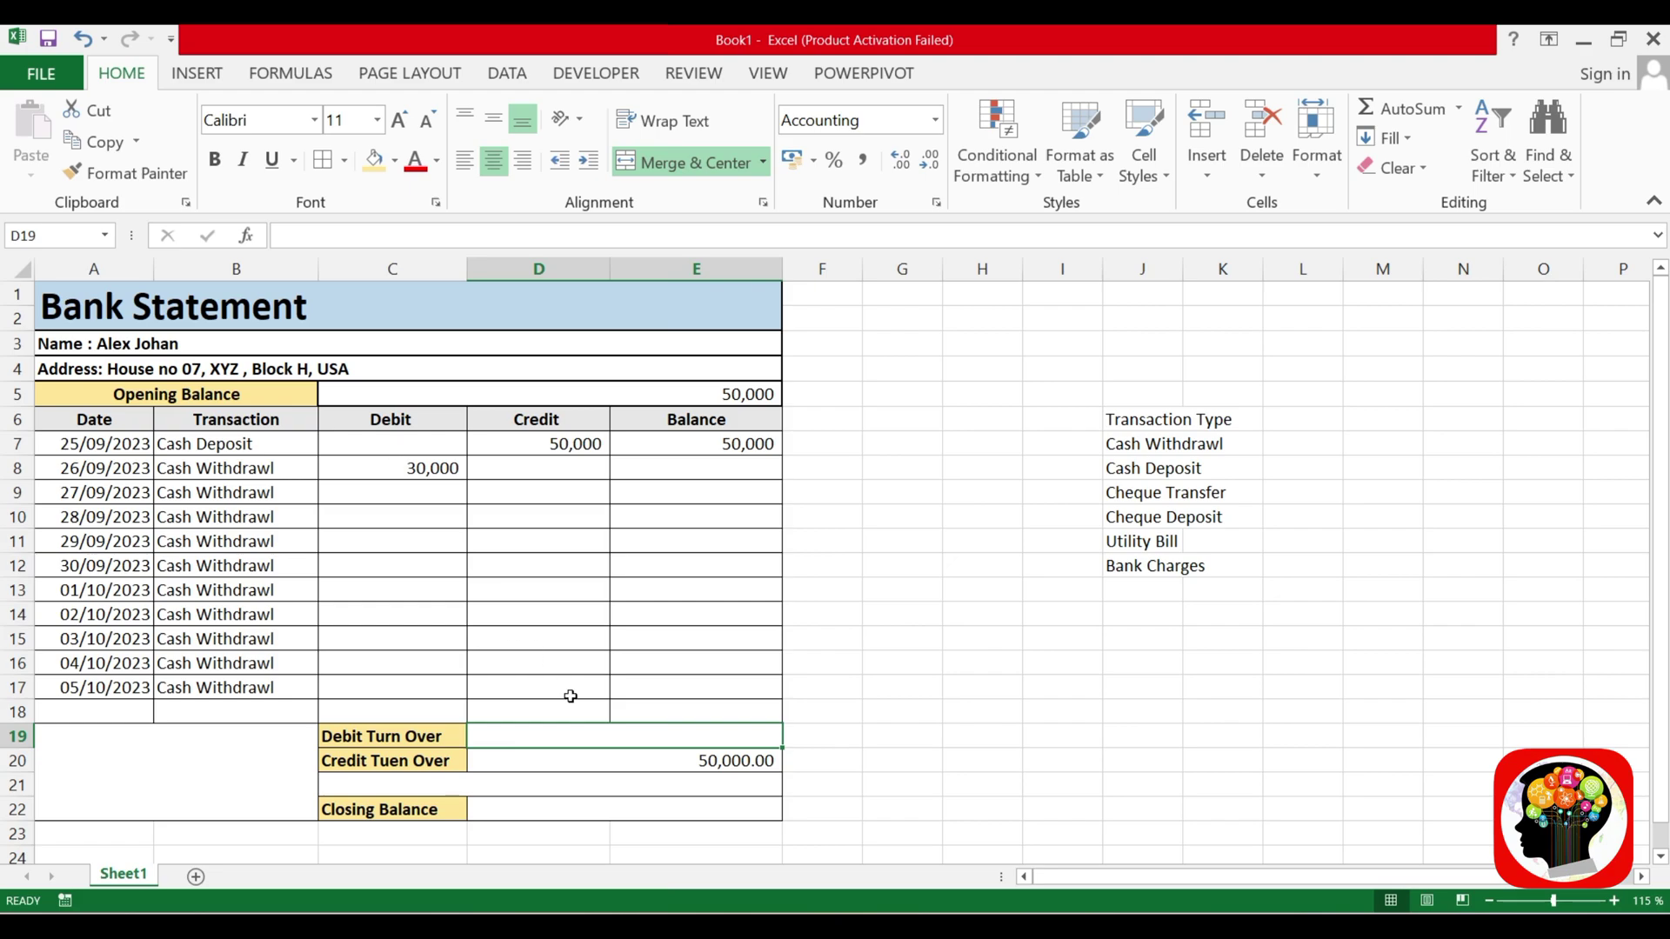
pyautogui.write('=')
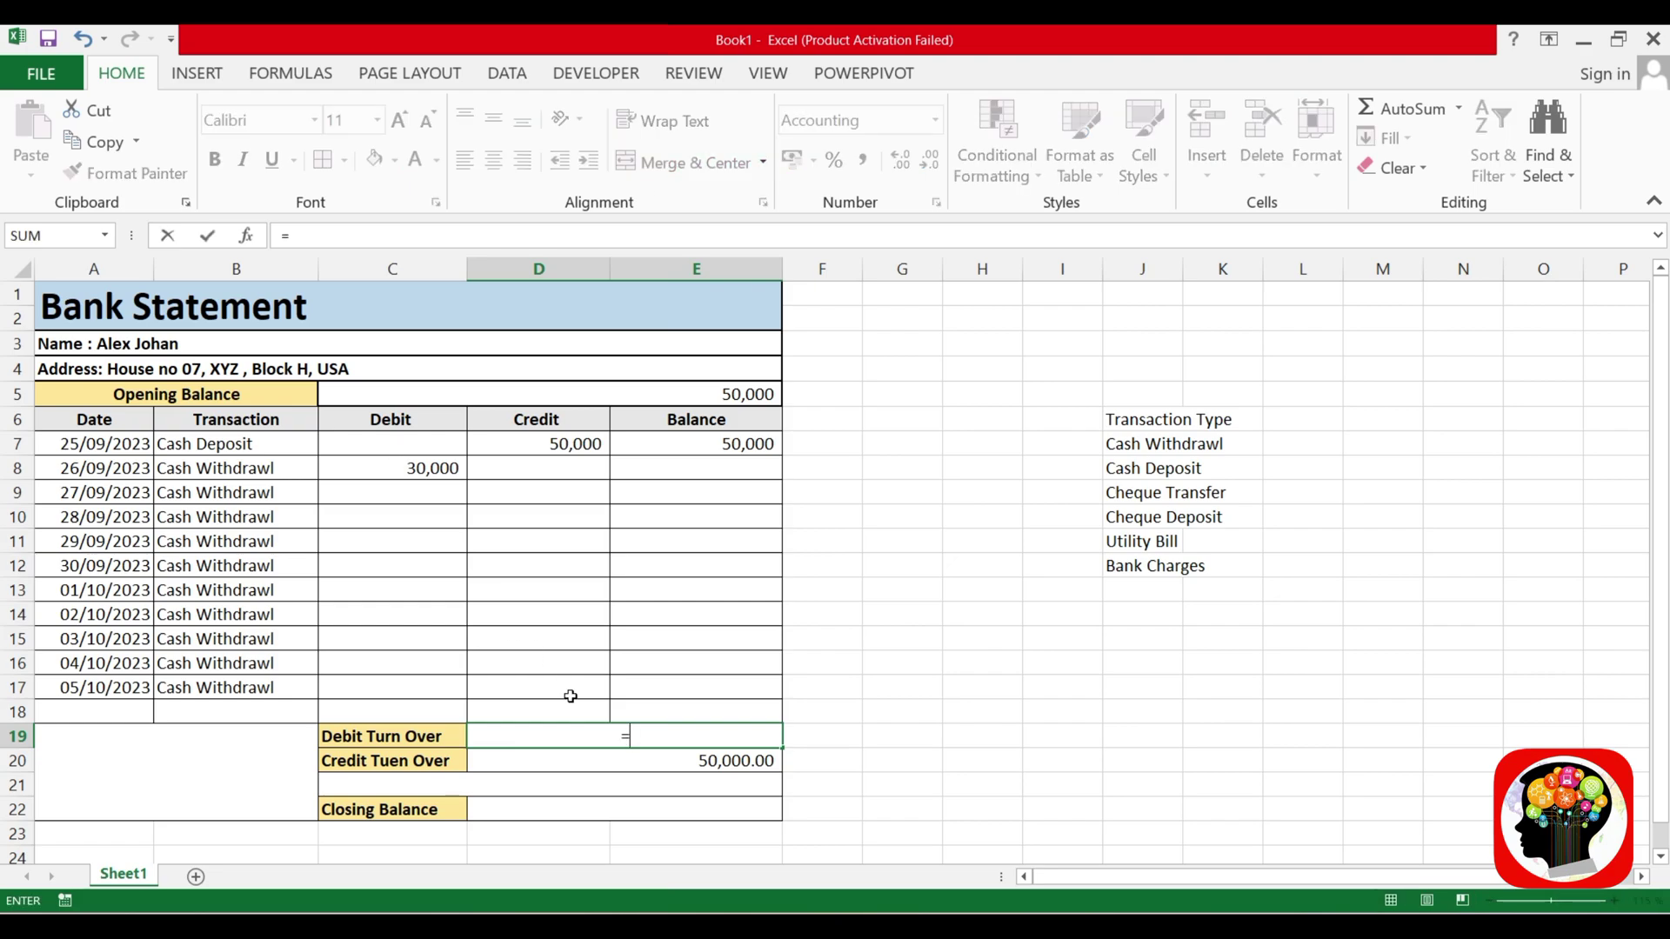
pyautogui.write('sum')
pyautogui.press('Tab')
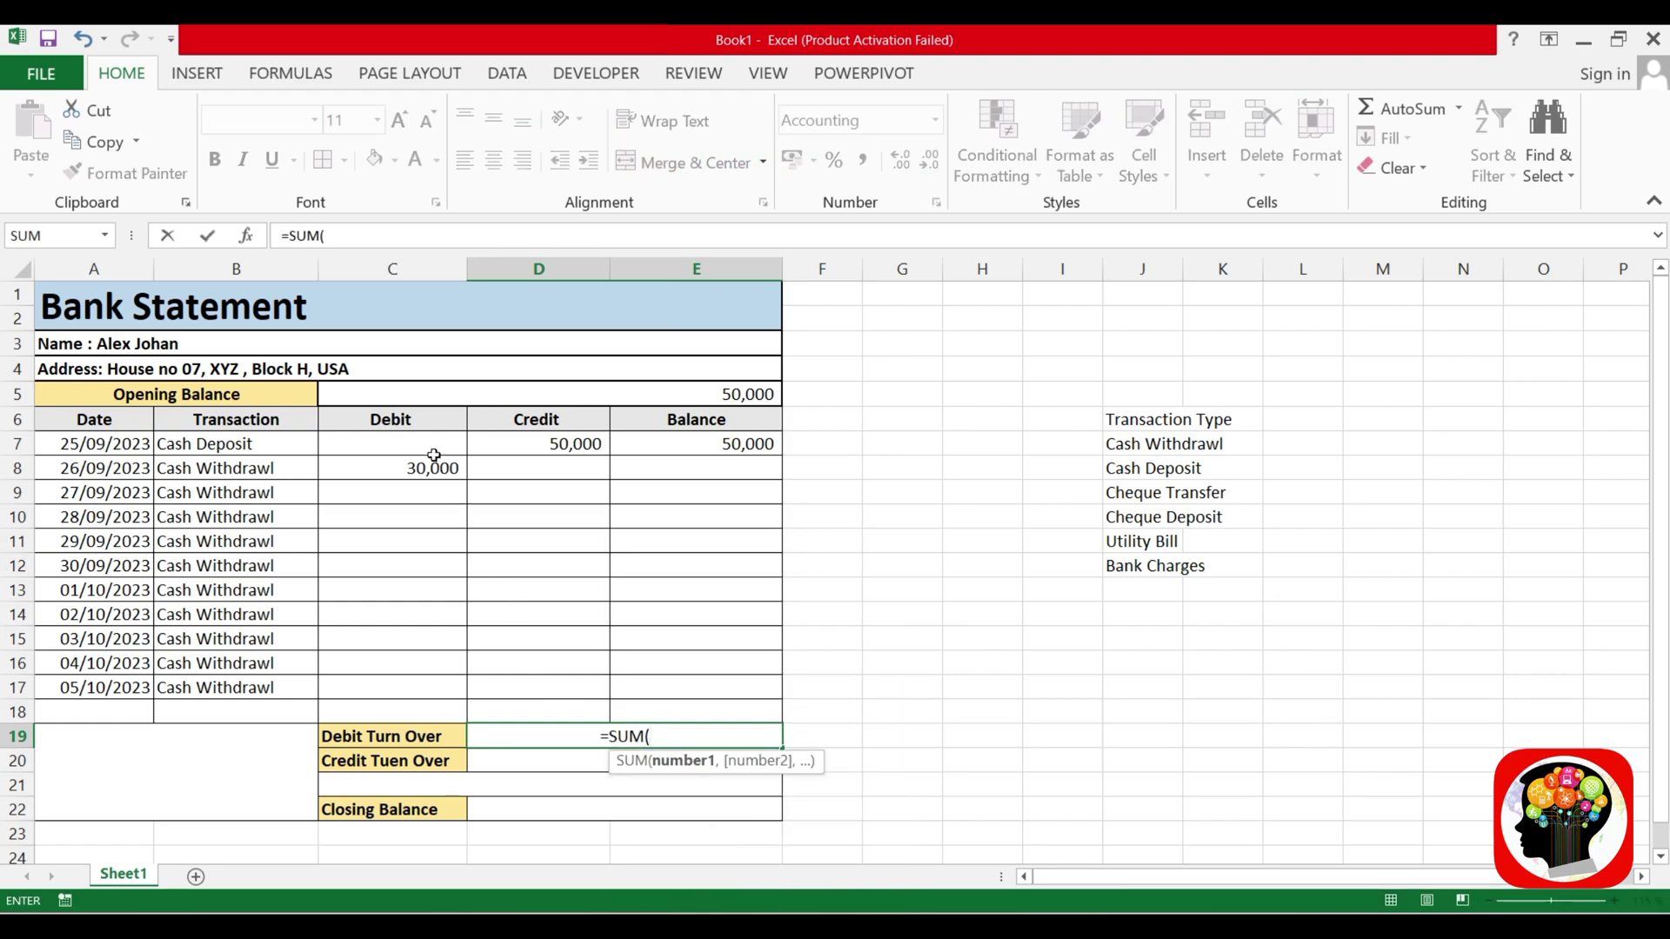
pyautogui.moveTo(434, 455); pyautogui.dragTo(409, 689)
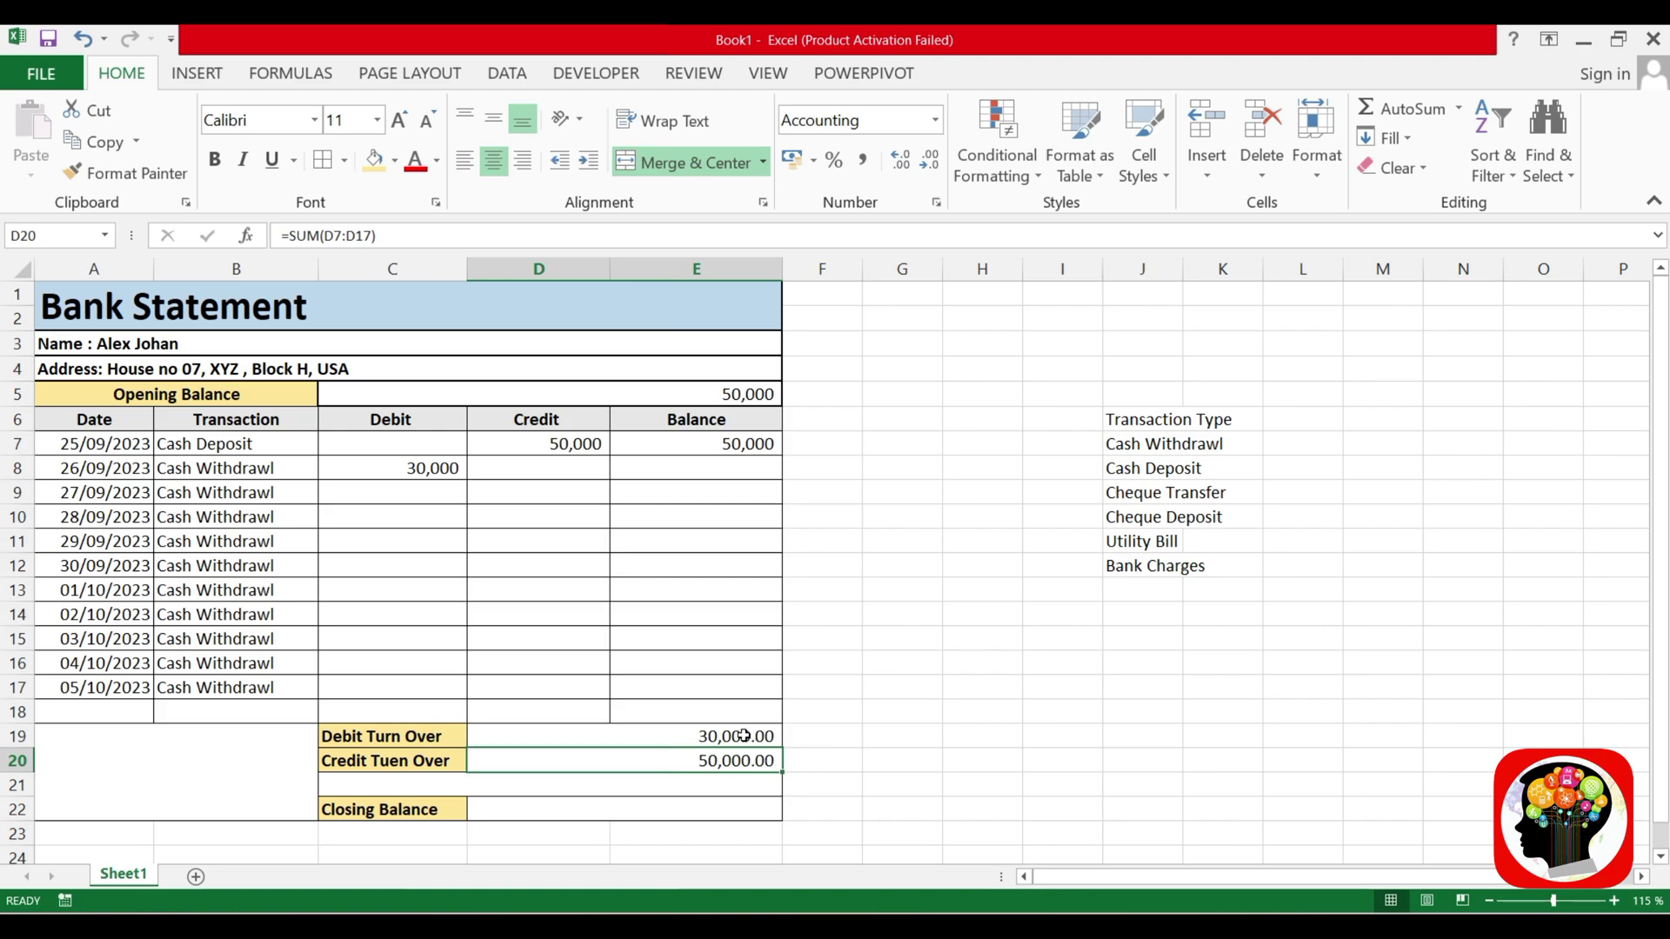
# Reduce the two turnover totals to zero decimal places
pyautogui.moveTo(743, 735); pyautogui.dragTo(743, 761)
pyautogui.click(929, 163)
pyautogui.click(930, 162)
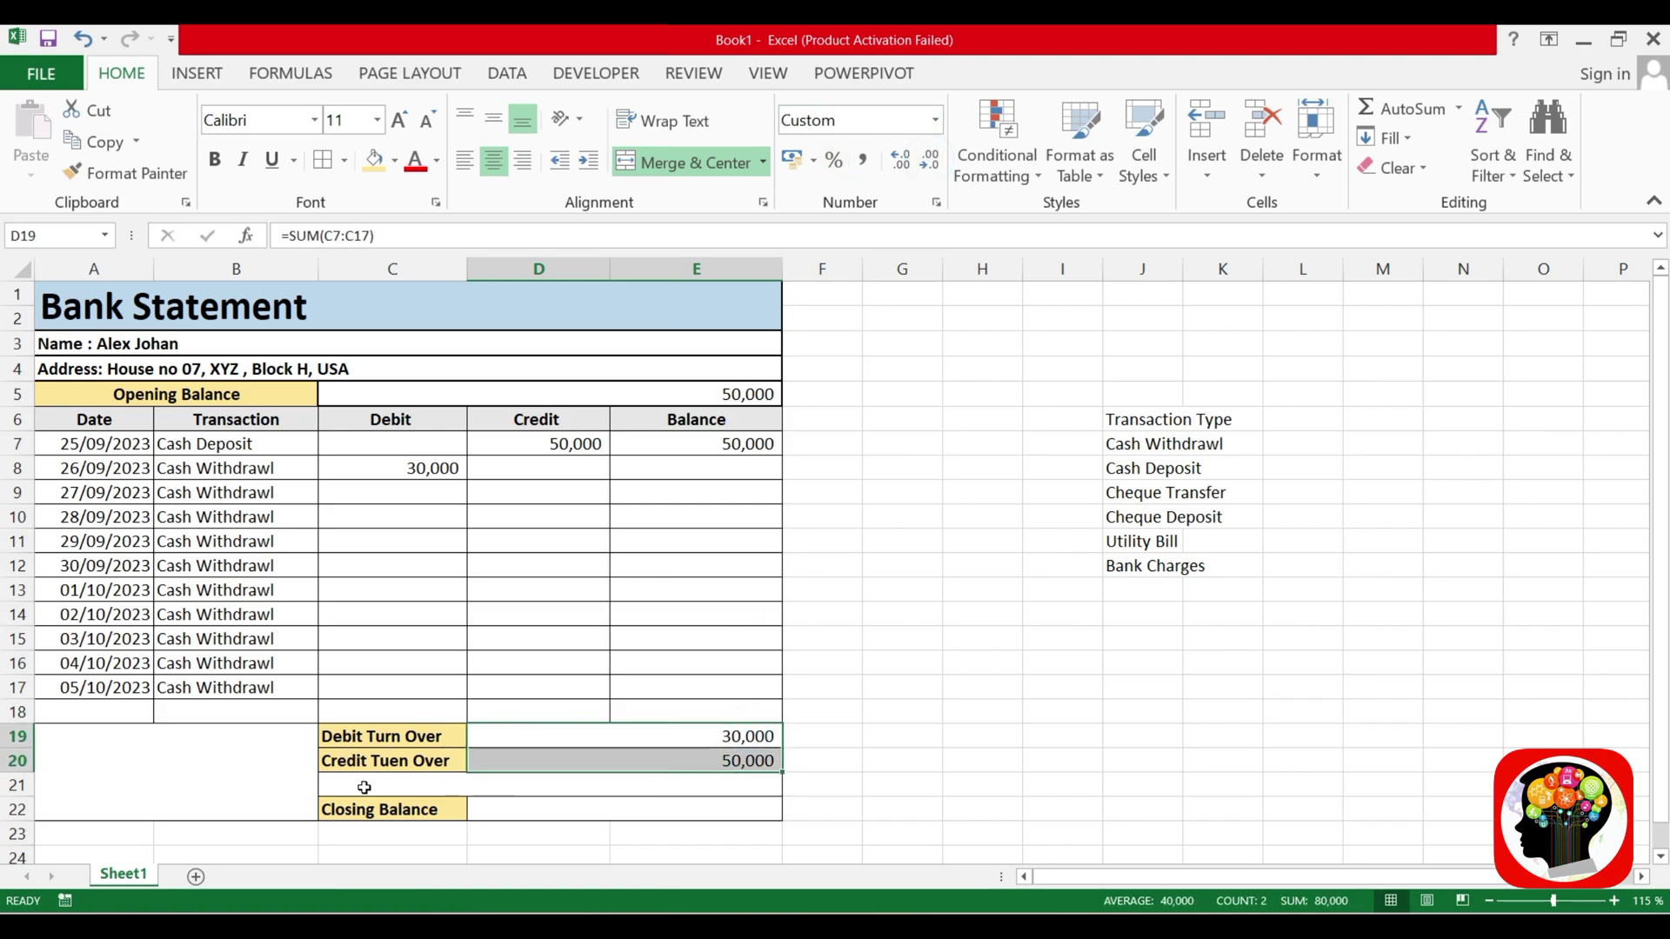
# Correct the label in C20 to read 'Credit Turn Over'
pyautogui.doubleClick(418, 761)
pyautogui.press('BackSpace')
pyautogui.write('t')
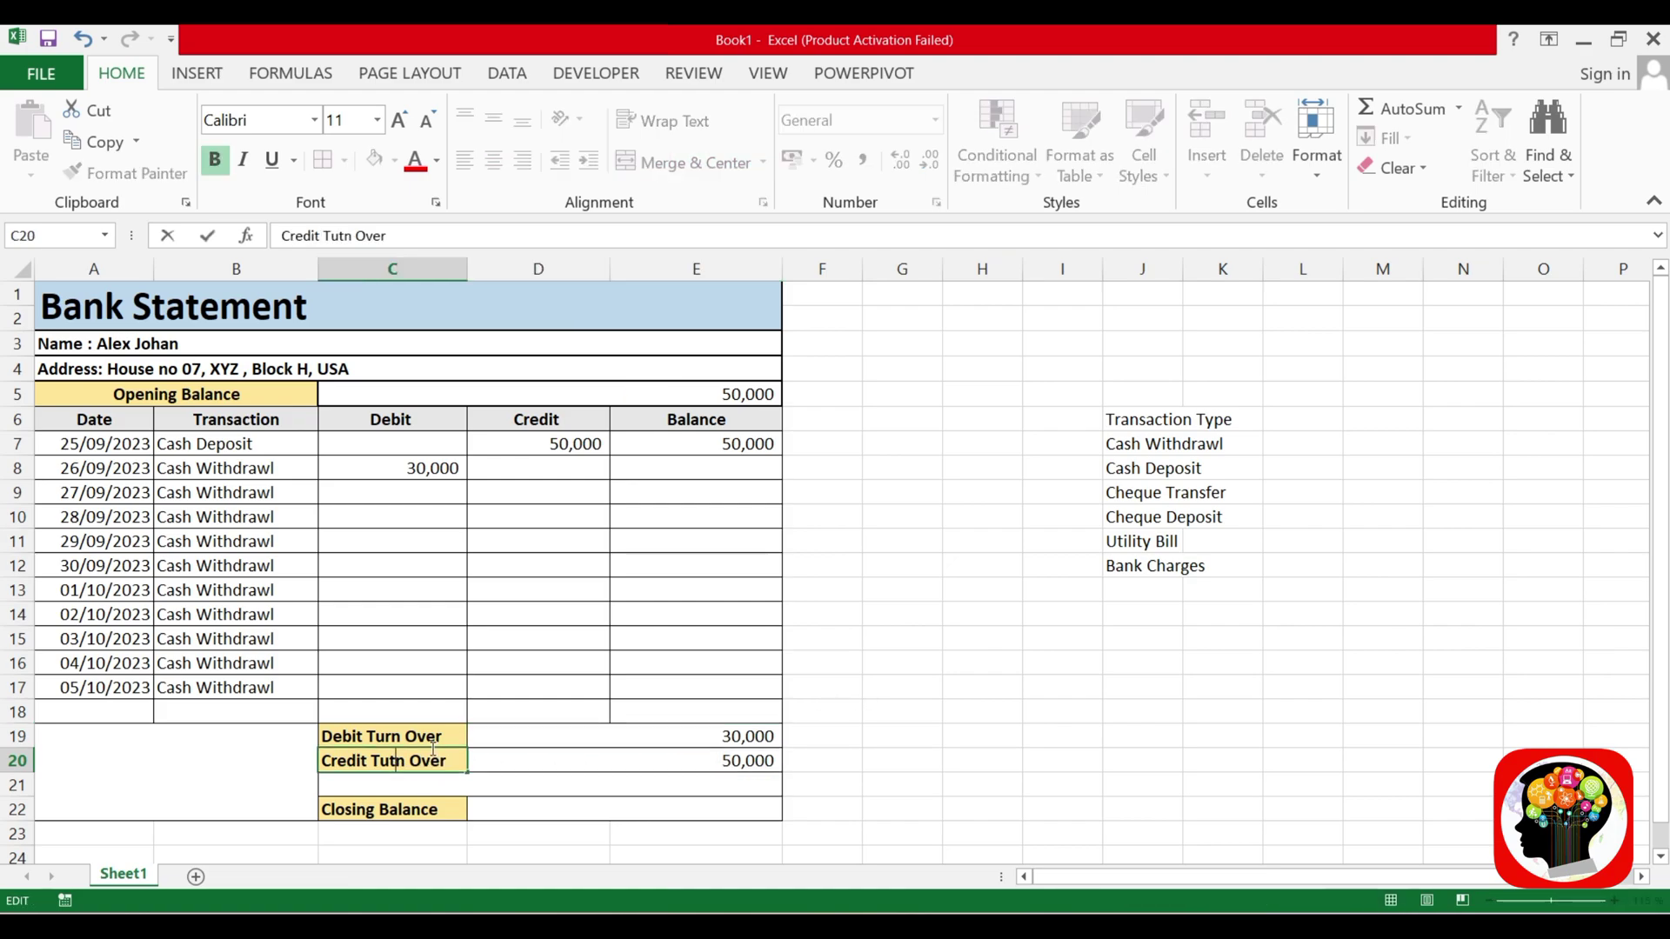
pyautogui.press('BackSpace')
pyautogui.write('r')
pyautogui.press('Return')
# Enter a 10,000 debit for 27/09 and a 40,000 credit for 28/09
pyautogui.click(532, 578)
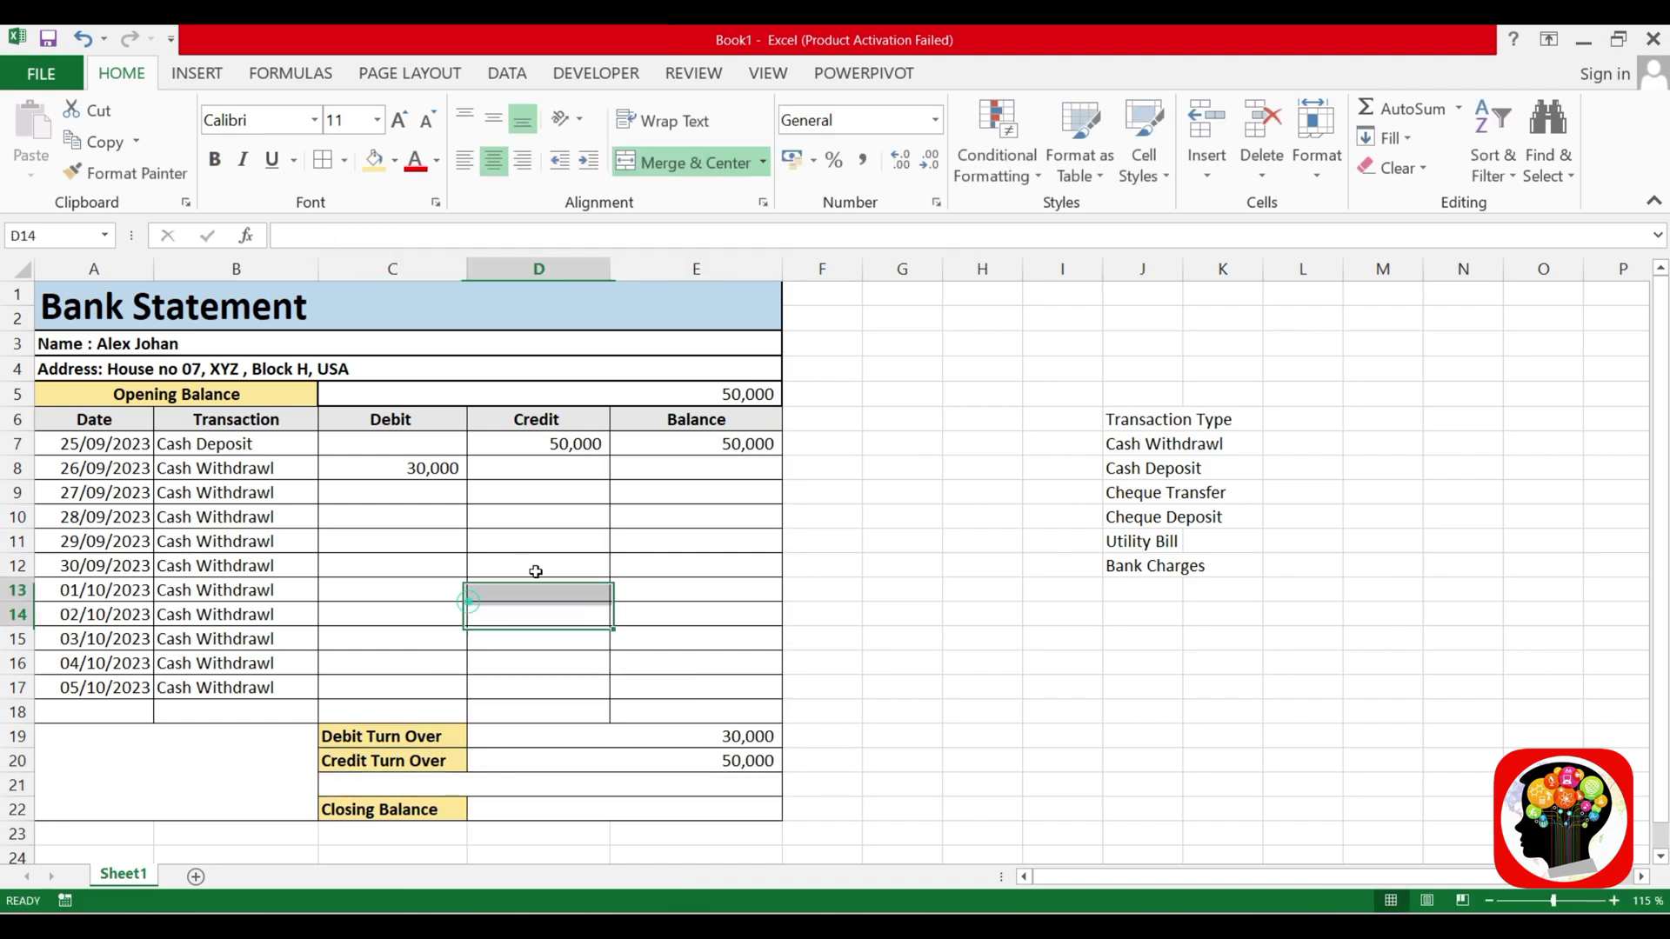
pyautogui.click(410, 492)
pyautogui.write('10000')
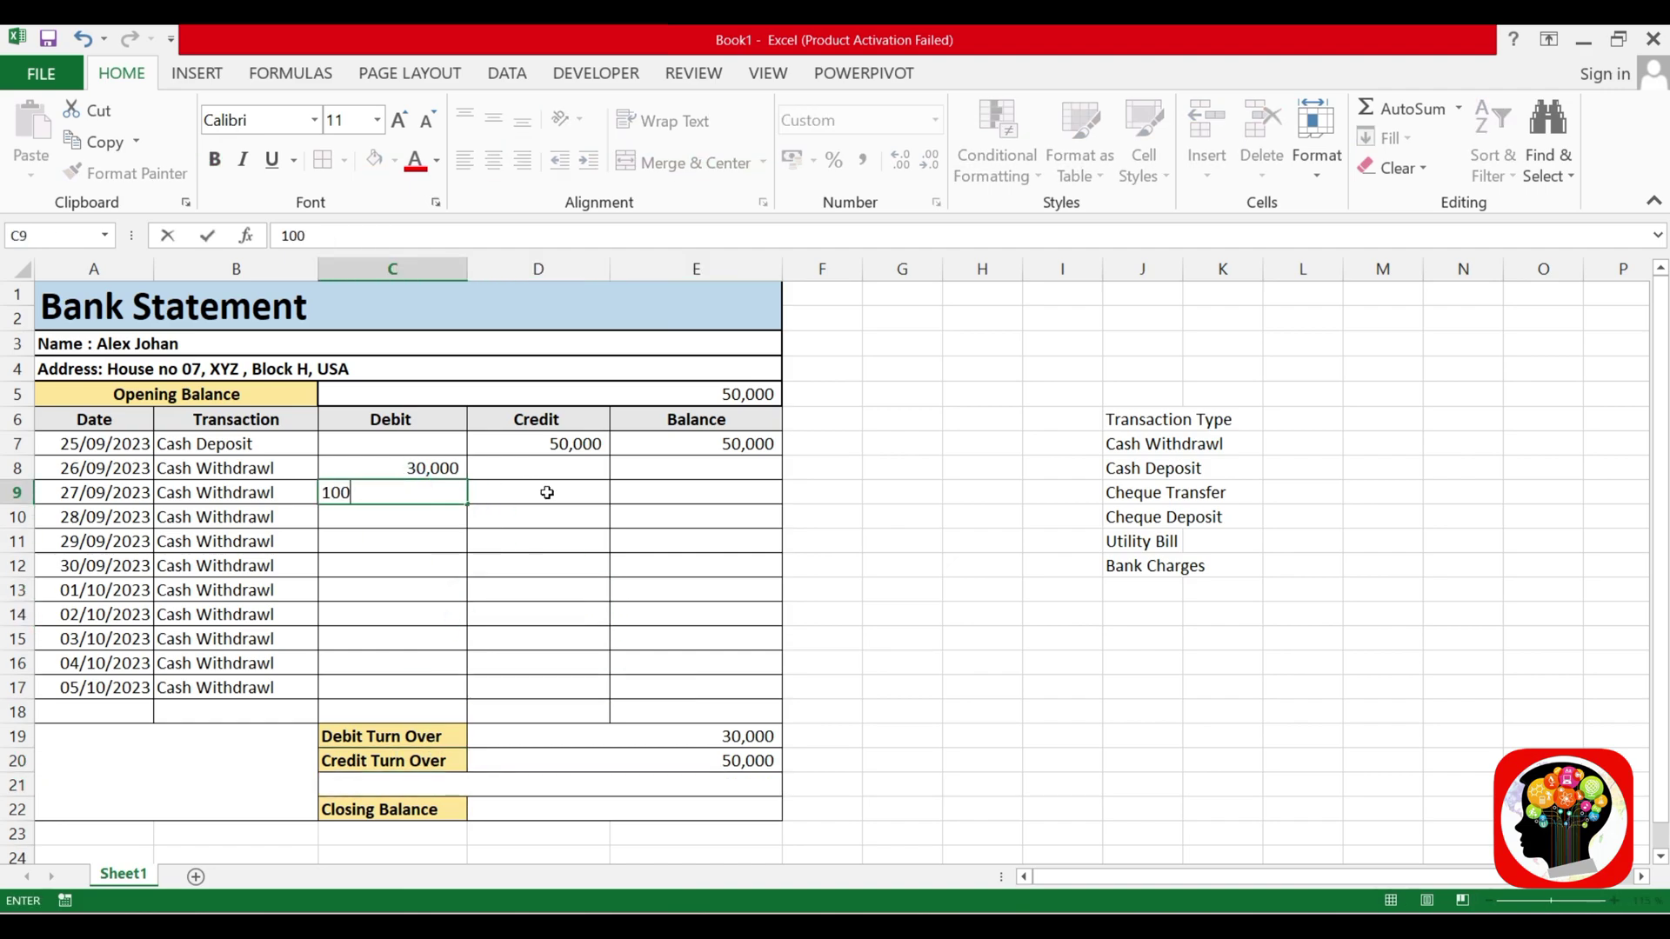
pyautogui.press('Return')
pyautogui.click(552, 518)
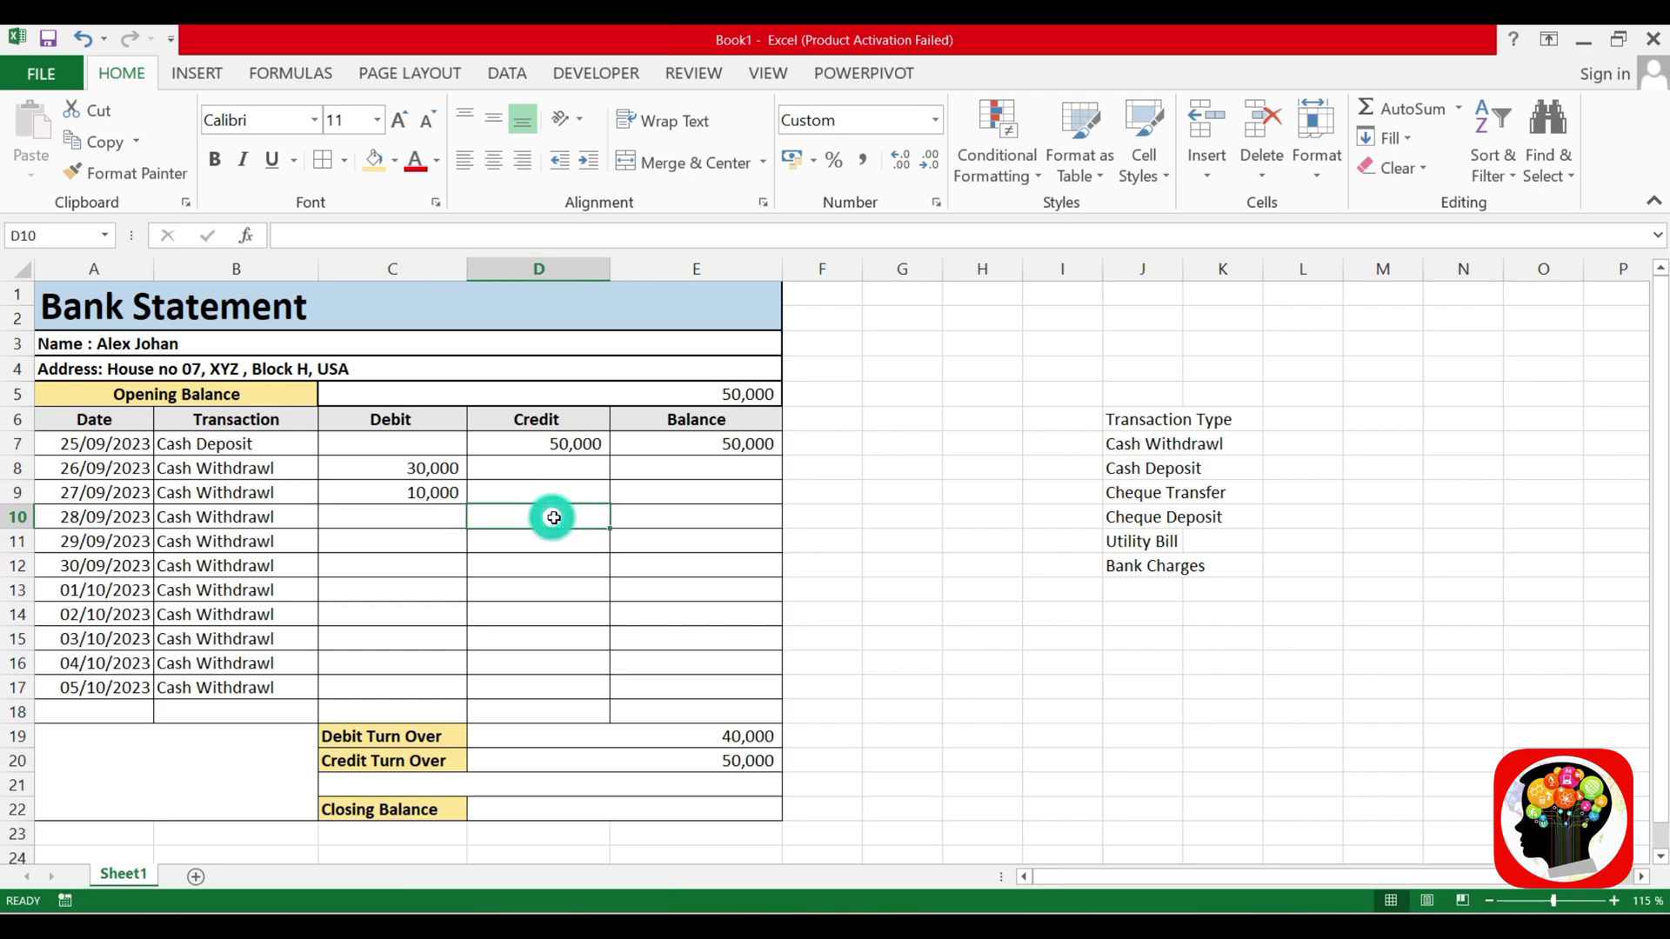
pyautogui.write('40000')
pyautogui.press('Return')
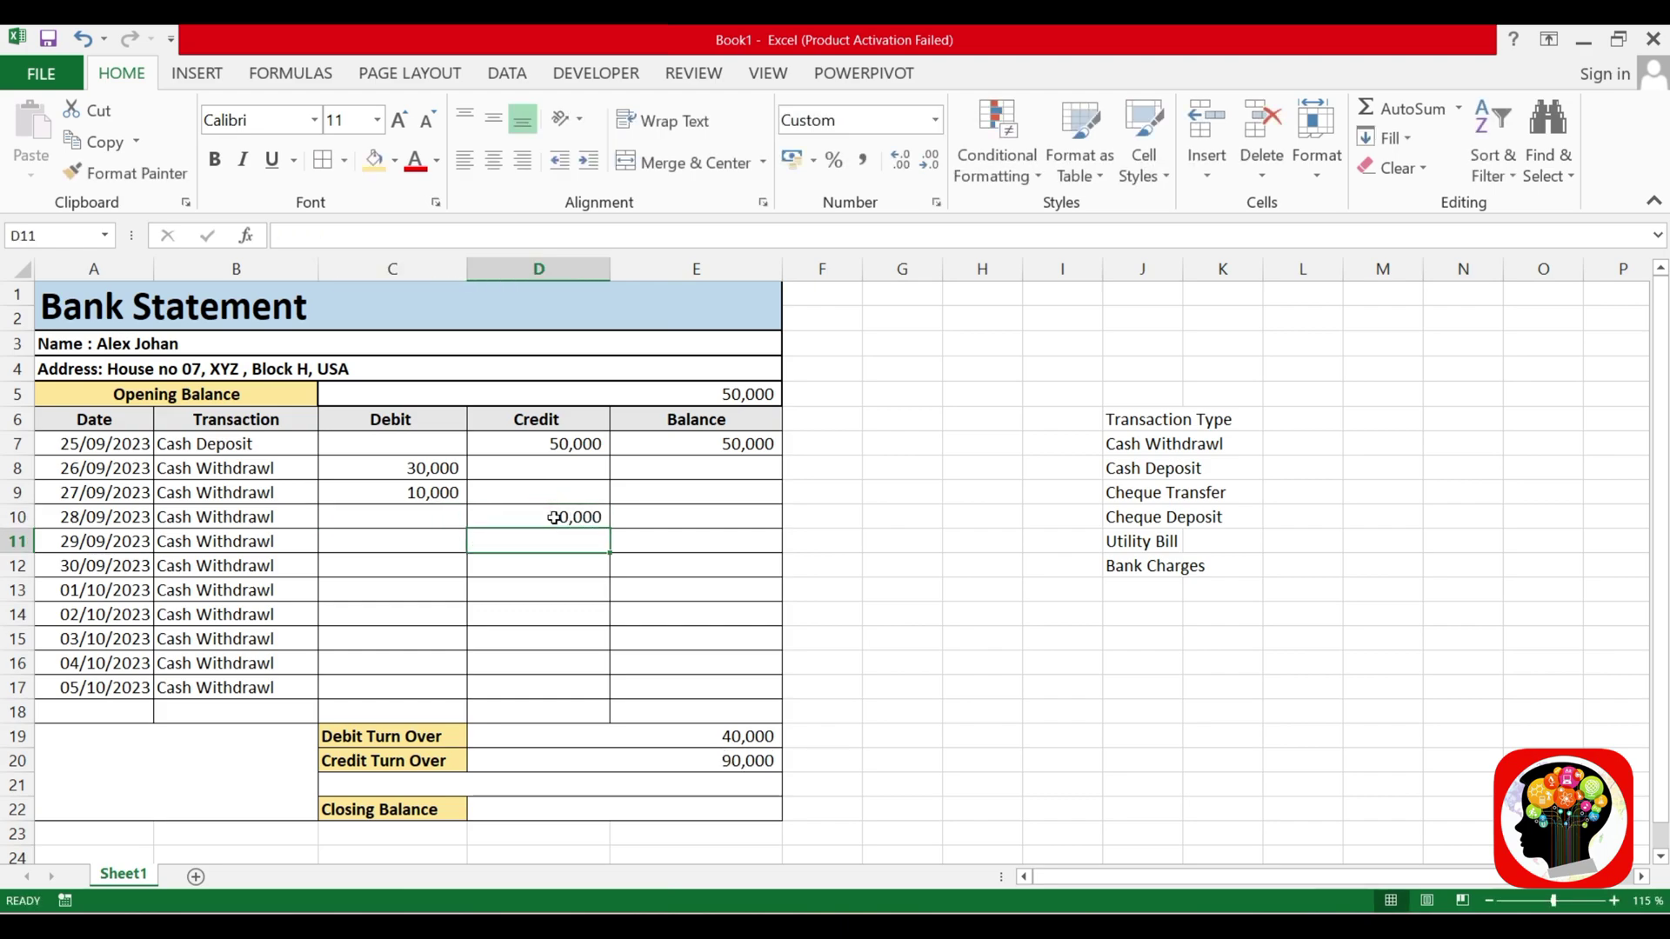
# Mark 28/09 as Cash Deposit and 29/09 as a Utility Bill debiting 20,000
pyautogui.click(253, 493)
pyautogui.click(278, 517)
pyautogui.click(327, 518)
pyautogui.click(170, 555)
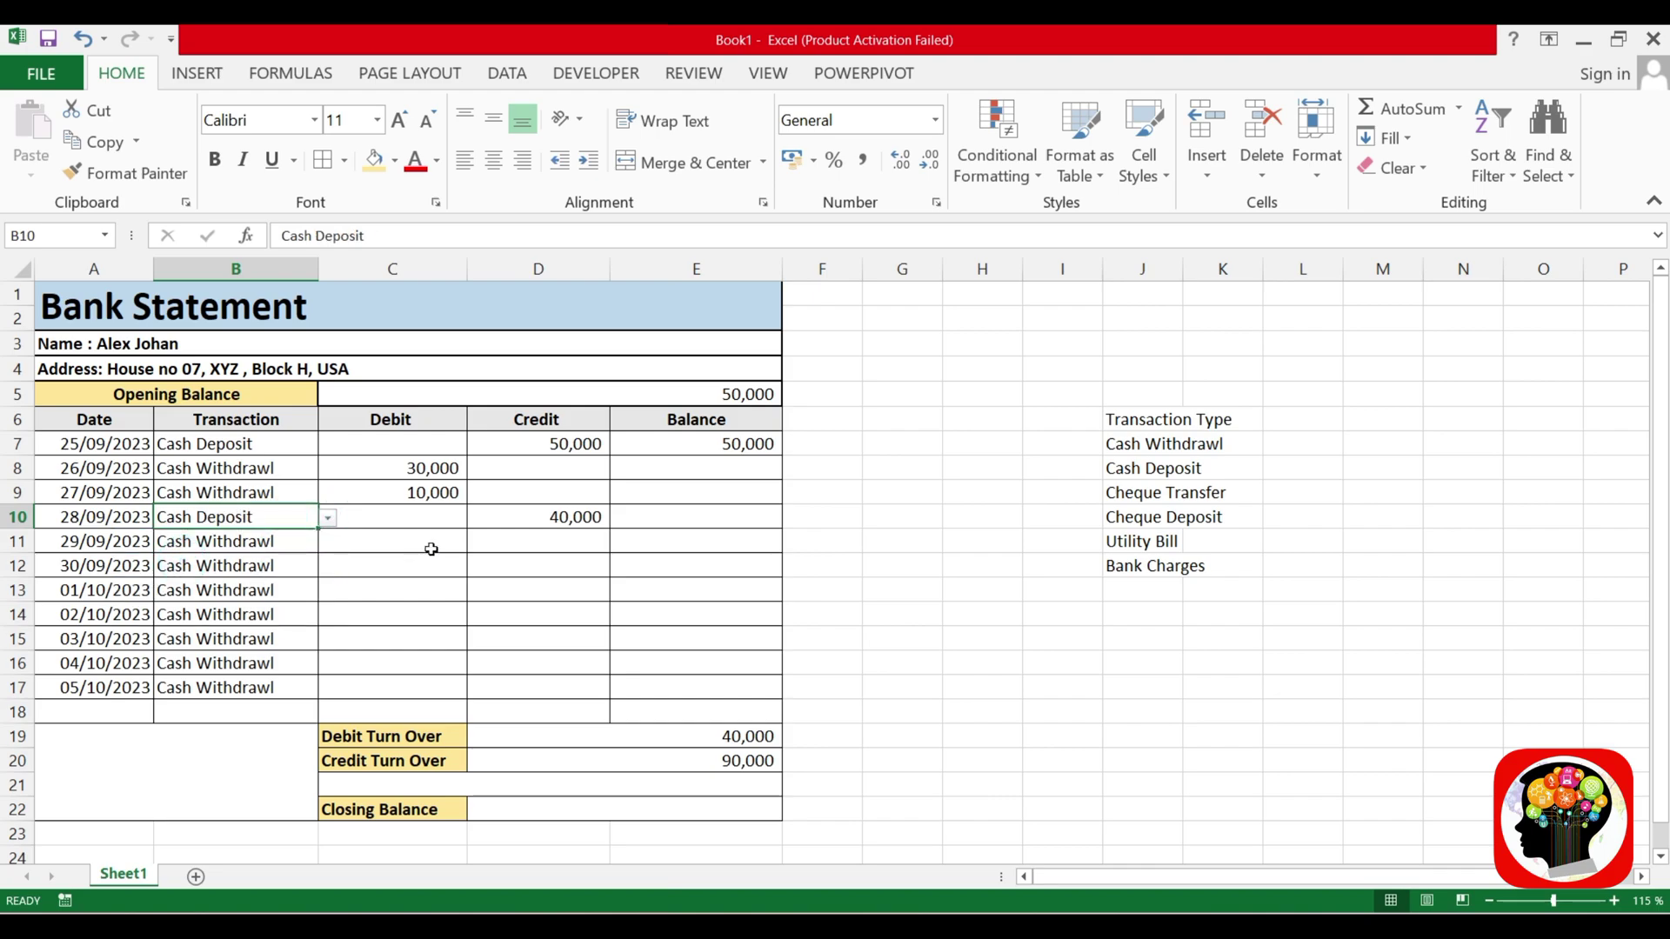
pyautogui.click(425, 543)
pyautogui.click(252, 544)
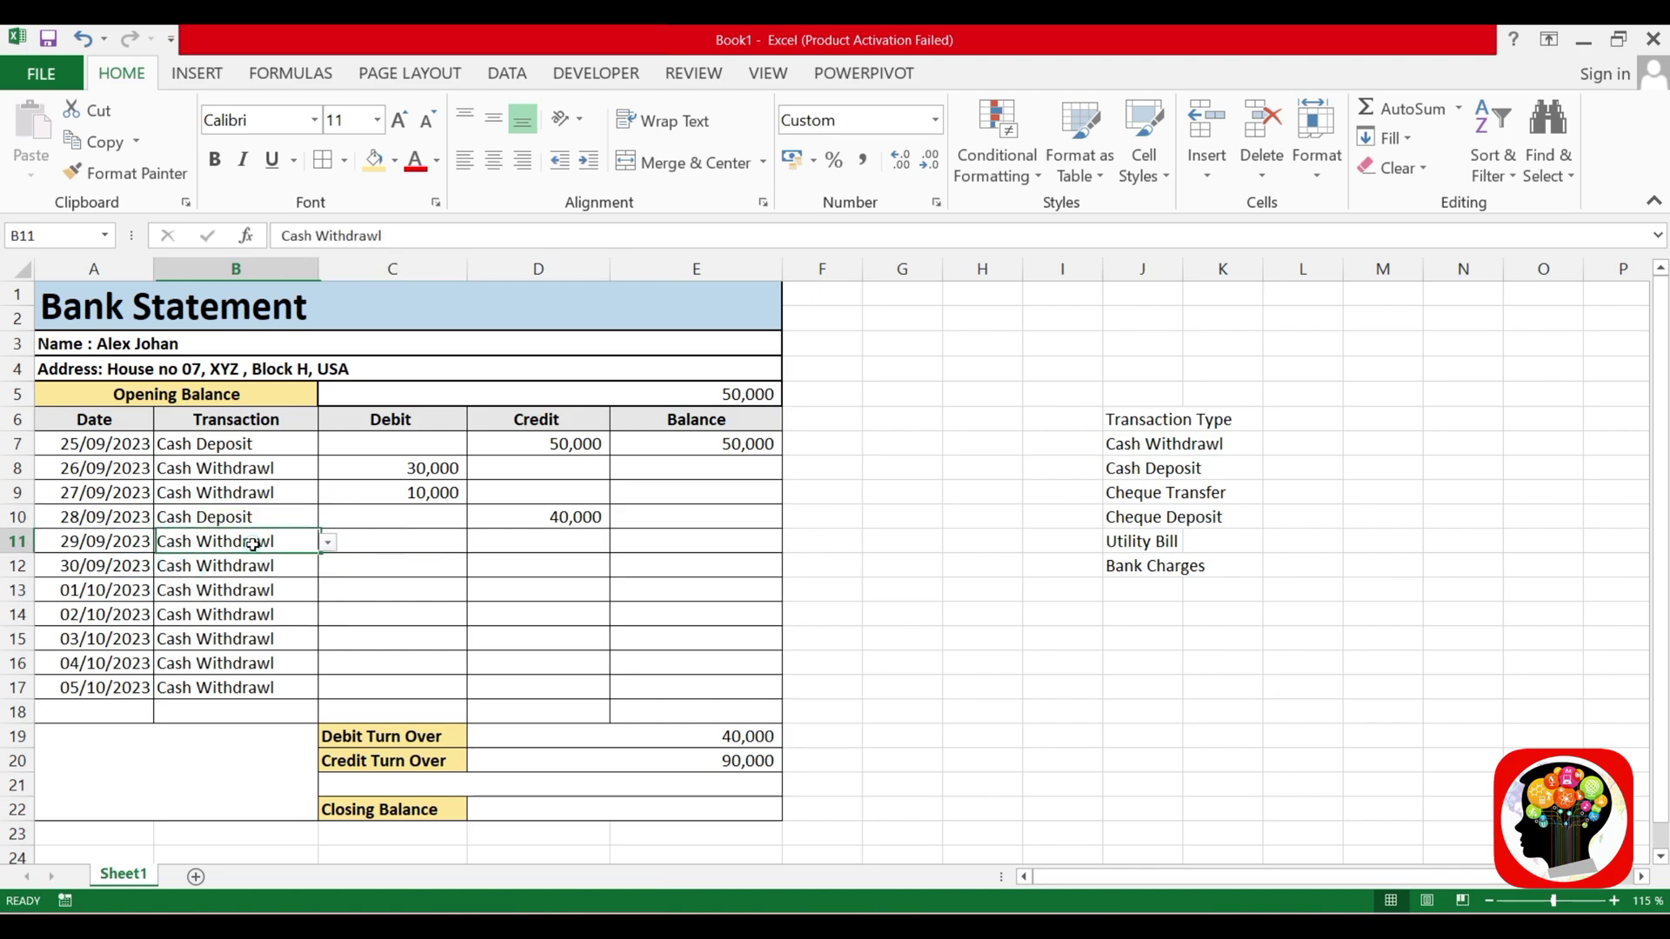
pyautogui.click(328, 542)
pyautogui.click(220, 632)
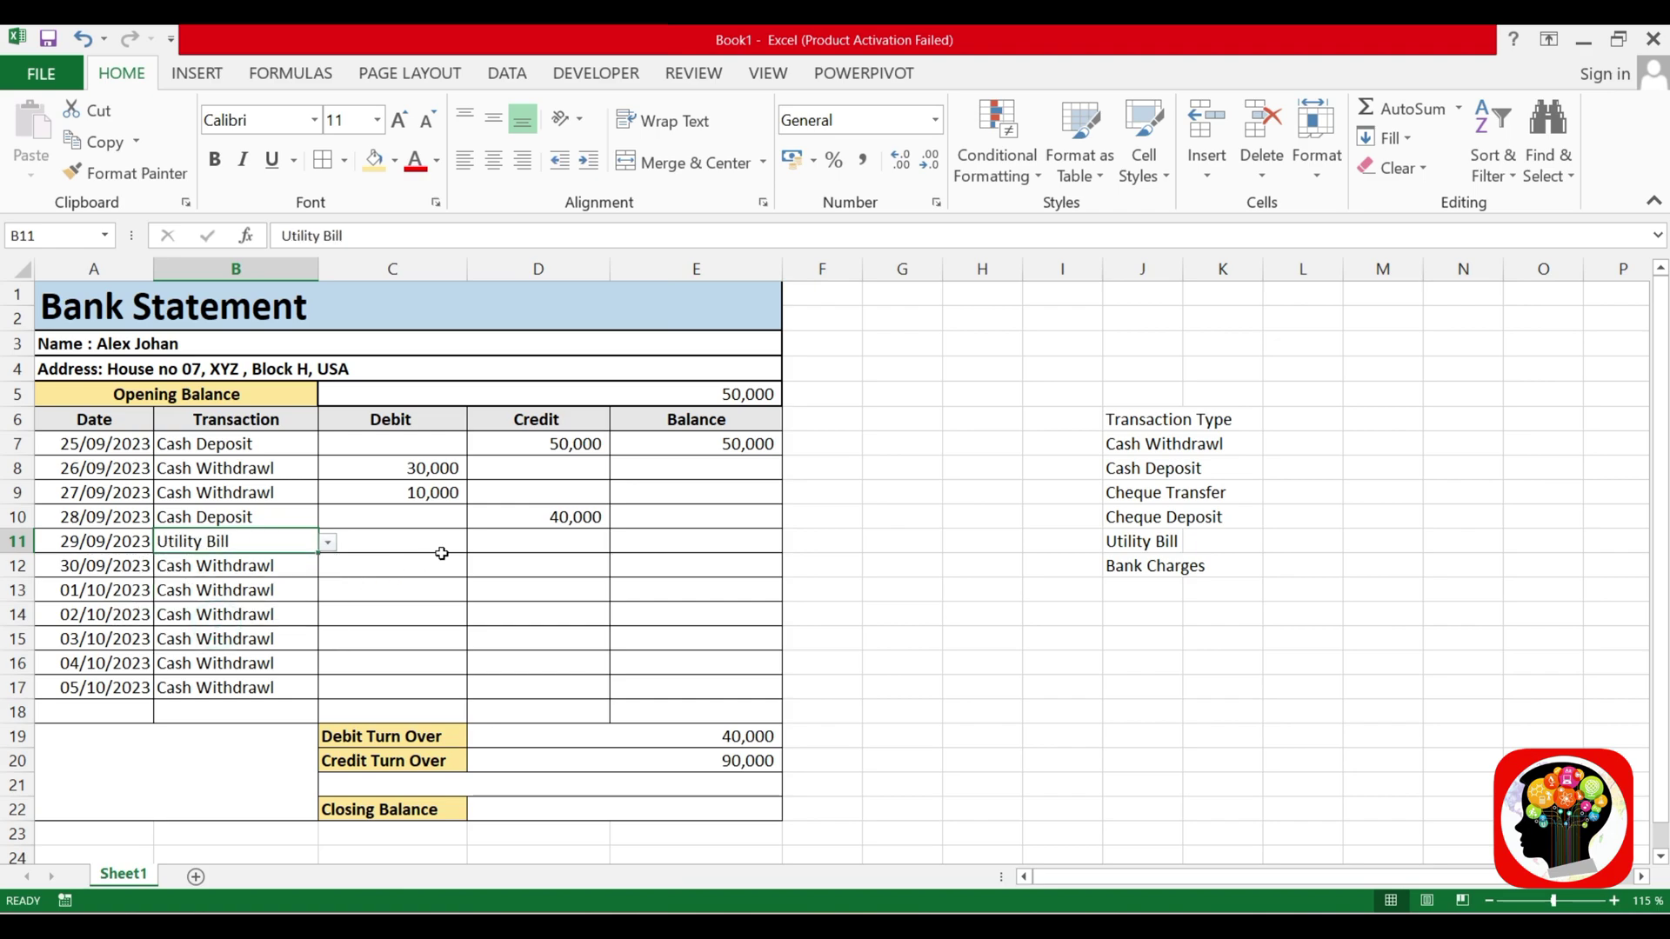
pyautogui.click(448, 552)
pyautogui.write('20000')
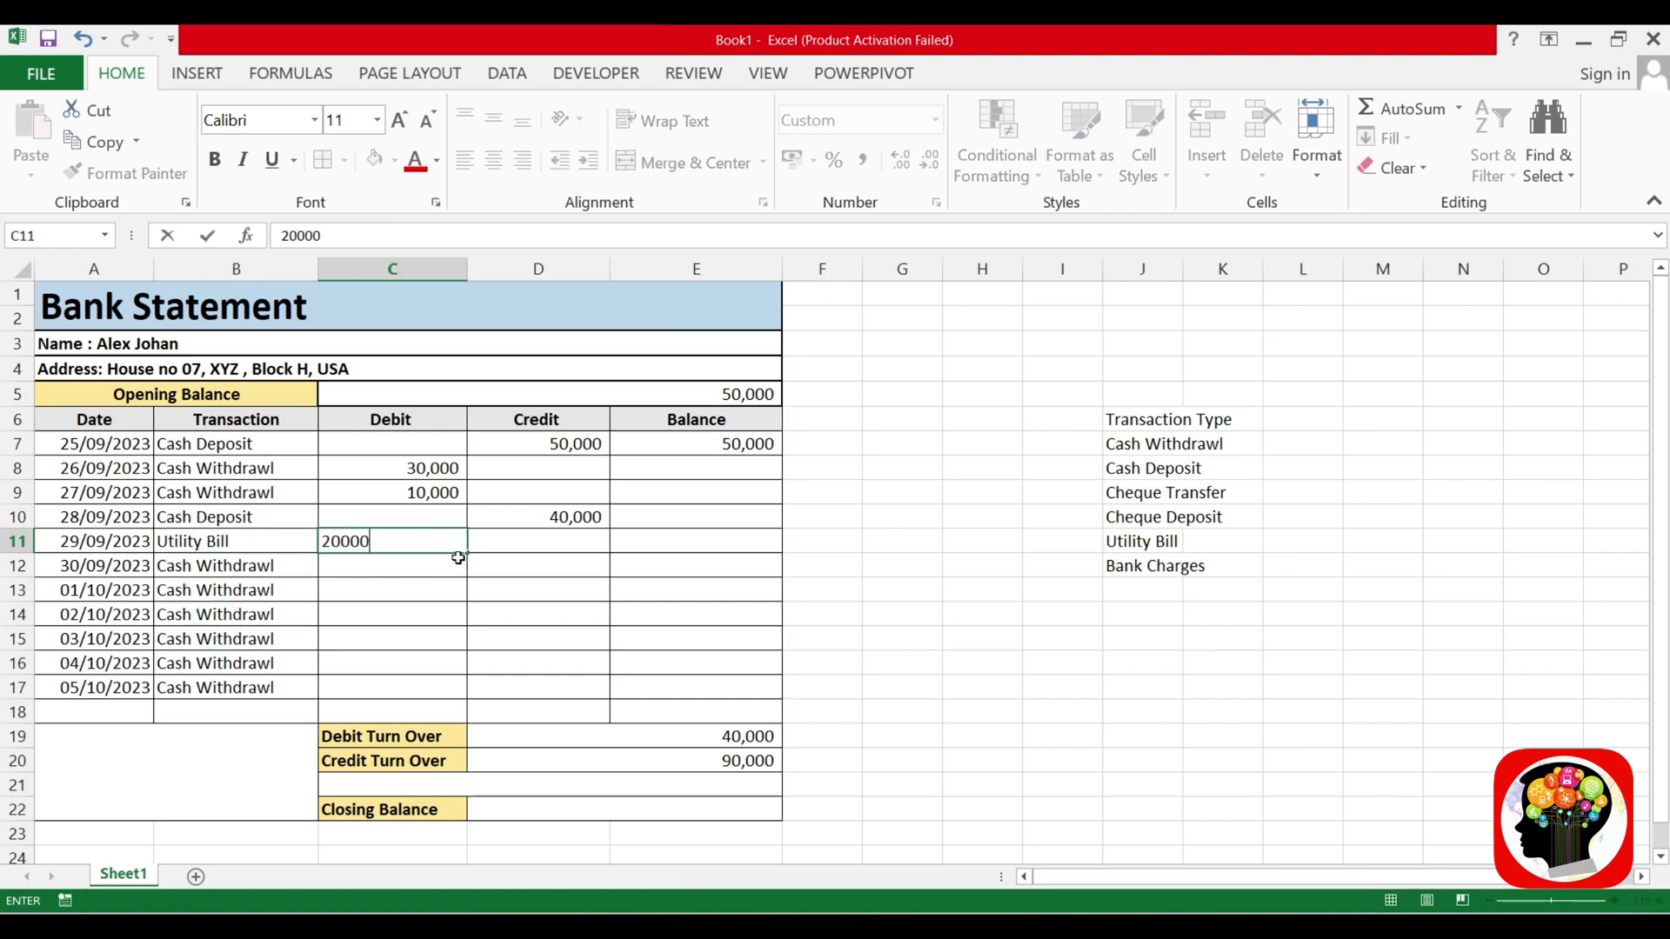
pyautogui.press('Return')
# Keep 30/09 as Cash Withdrawl and debit 5,000 in C12
pyautogui.click(261, 568)
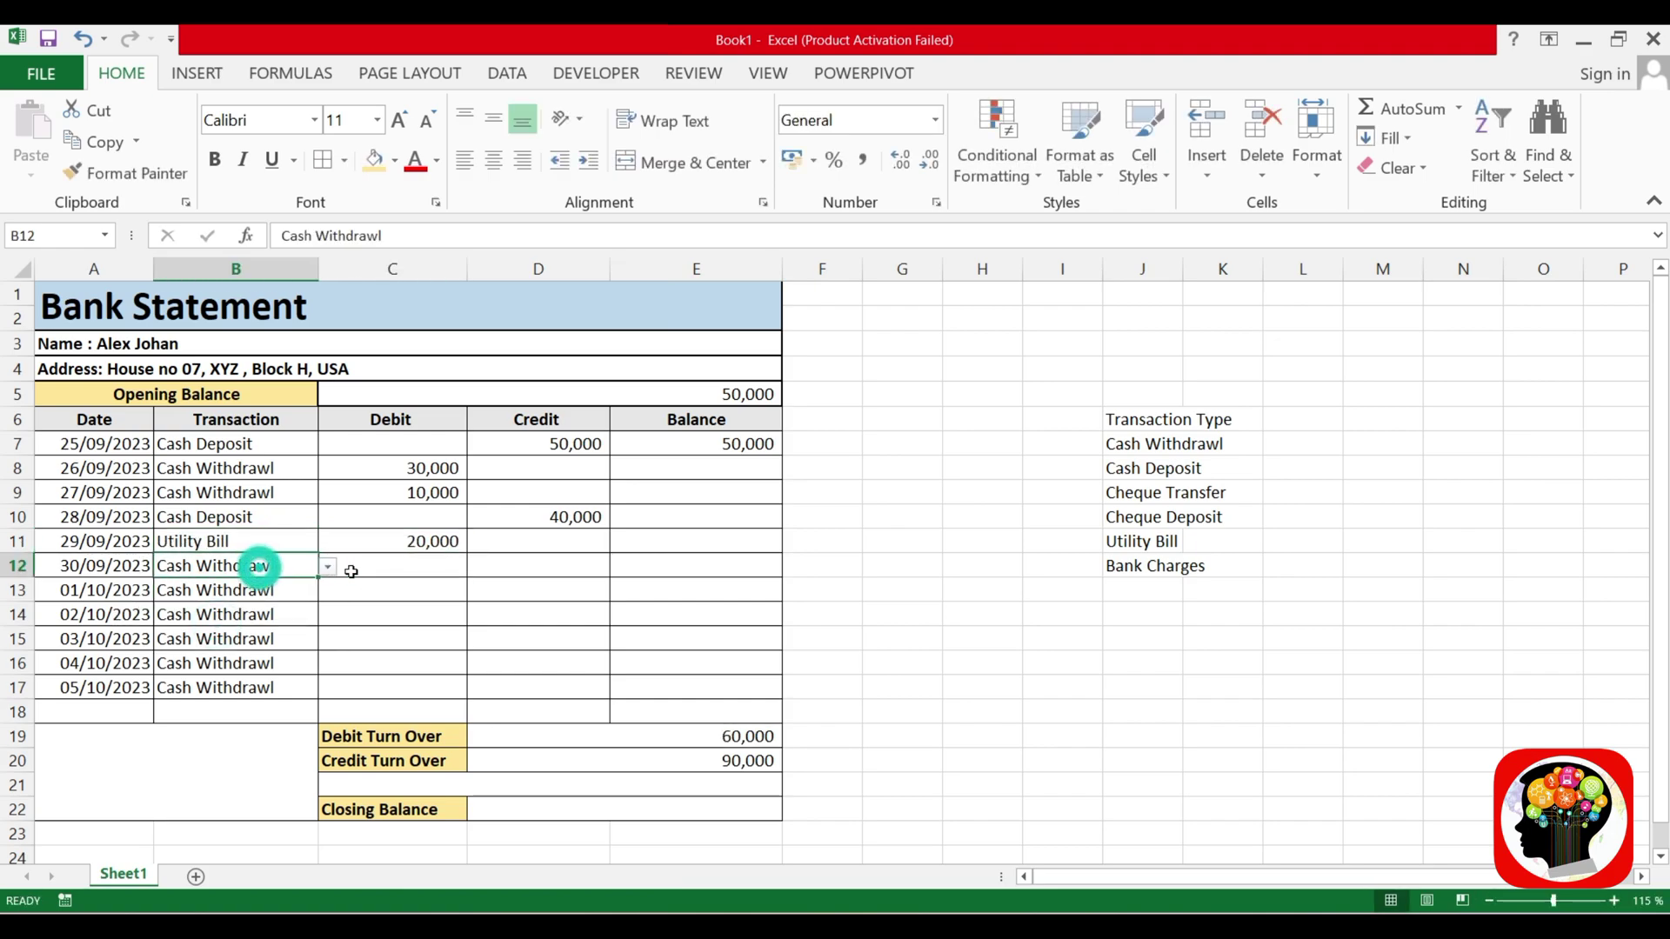
pyautogui.click(326, 567)
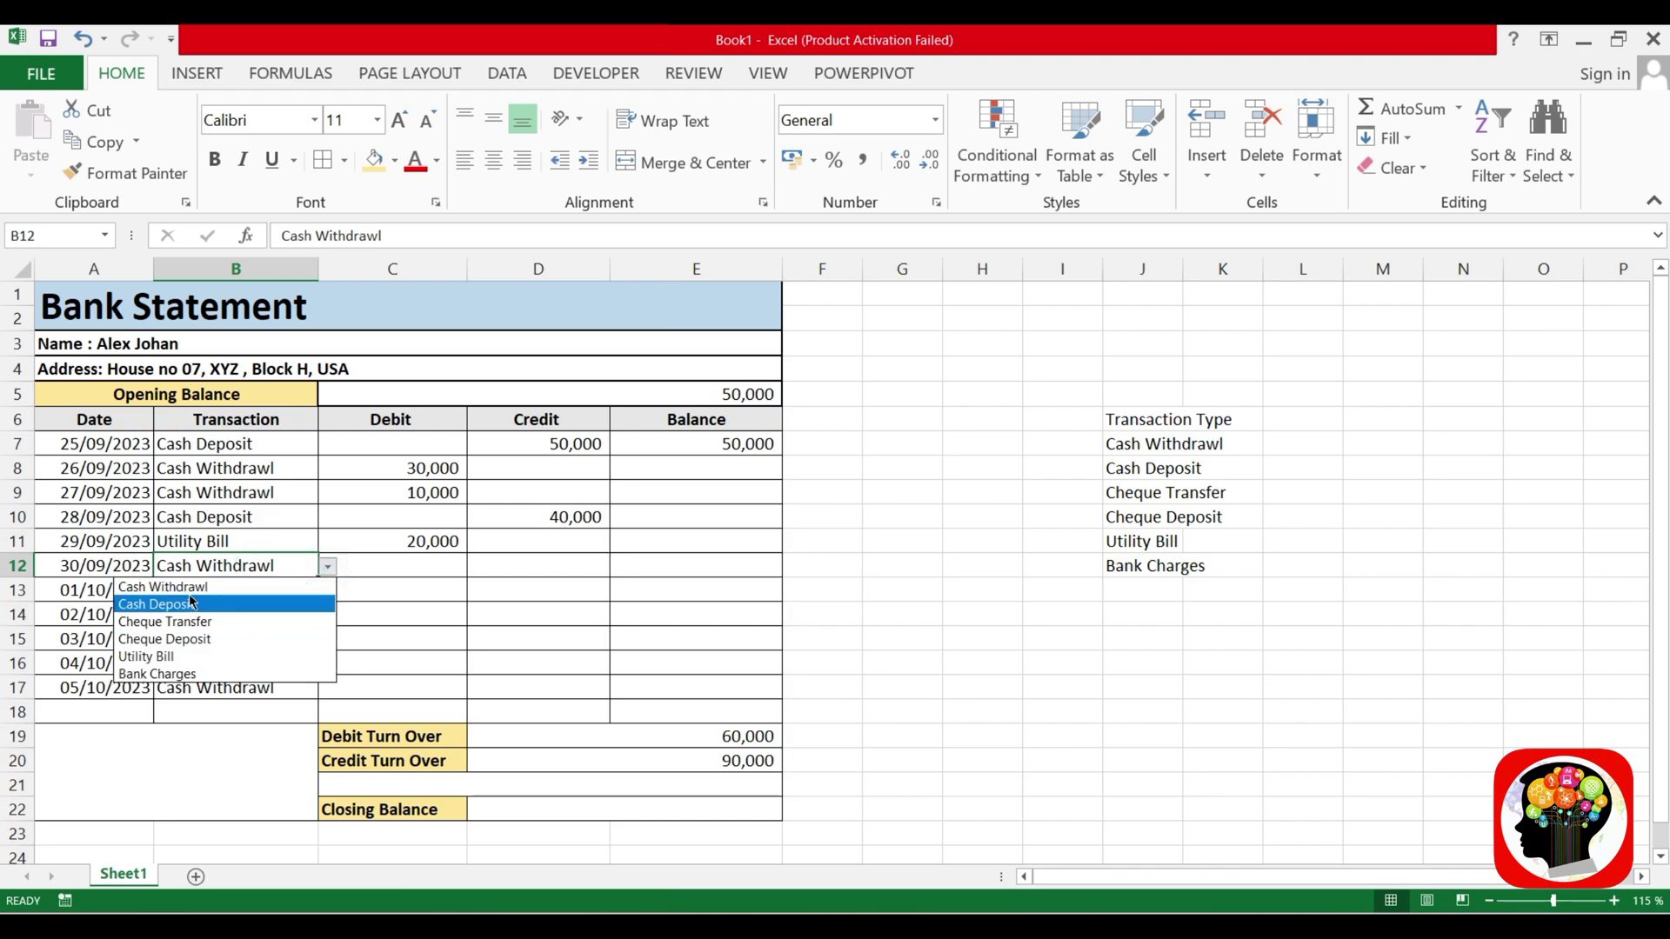
pyautogui.click(165, 587)
pyautogui.click(448, 576)
pyautogui.write('5,000')
pyautogui.press('Return')
# Enter a 60,000 credit in D13 for 01/10, fixing the 600,000 typo
pyautogui.click(524, 598)
pyautogui.write('600000')
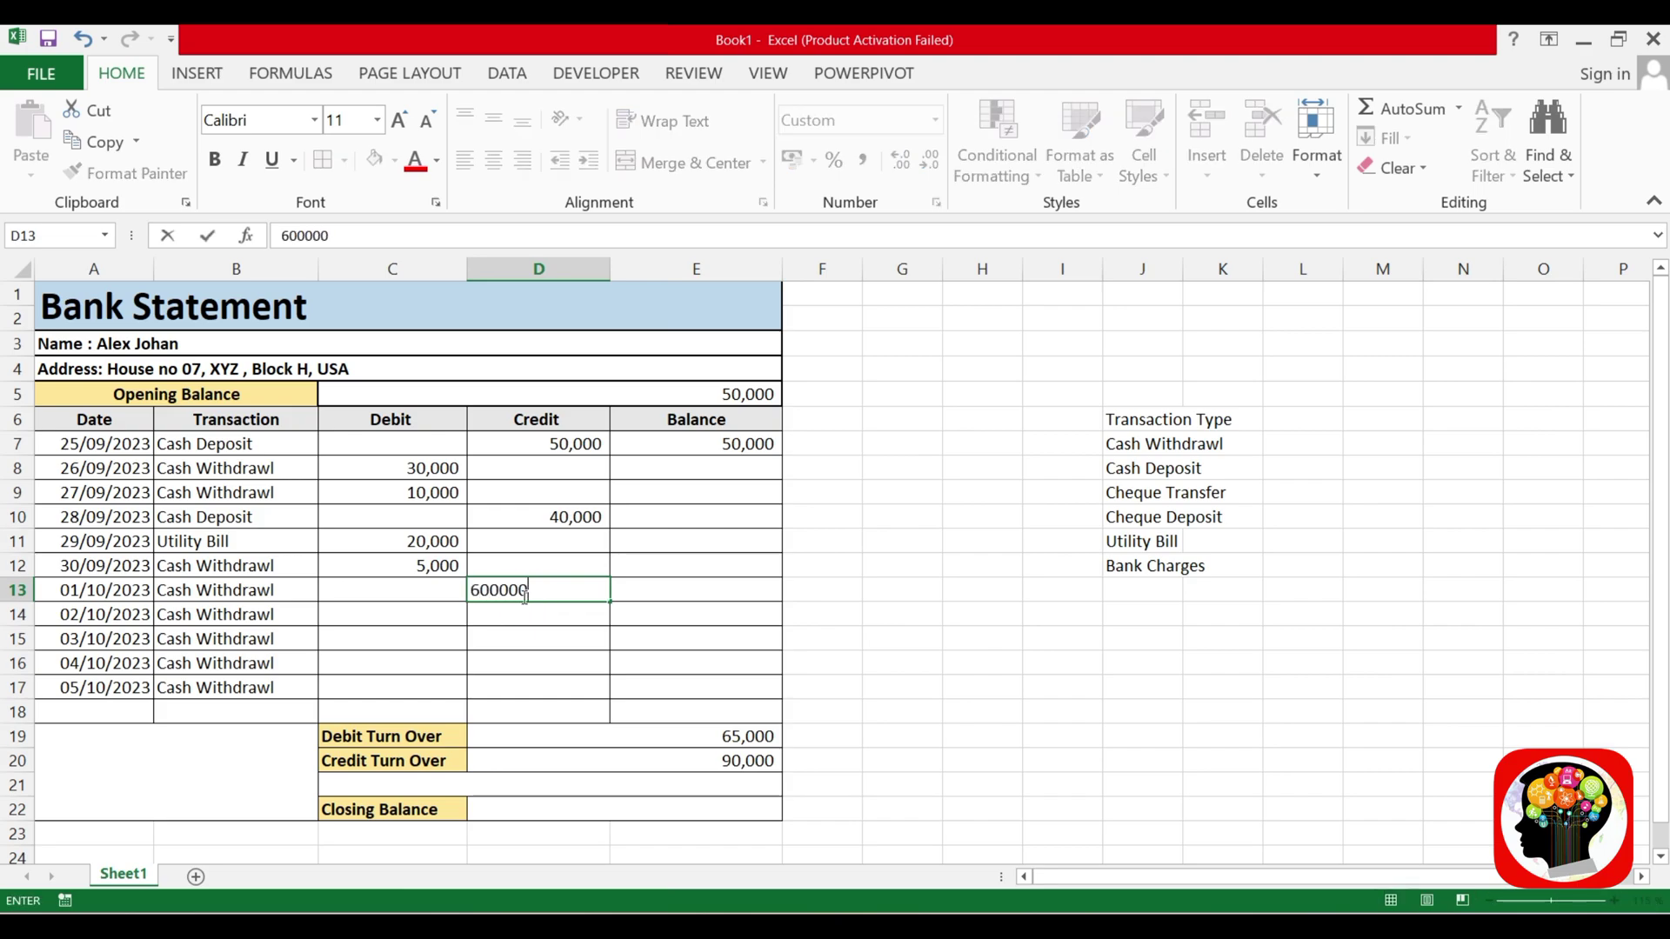
pyautogui.press('Return')
pyautogui.click(525, 595)
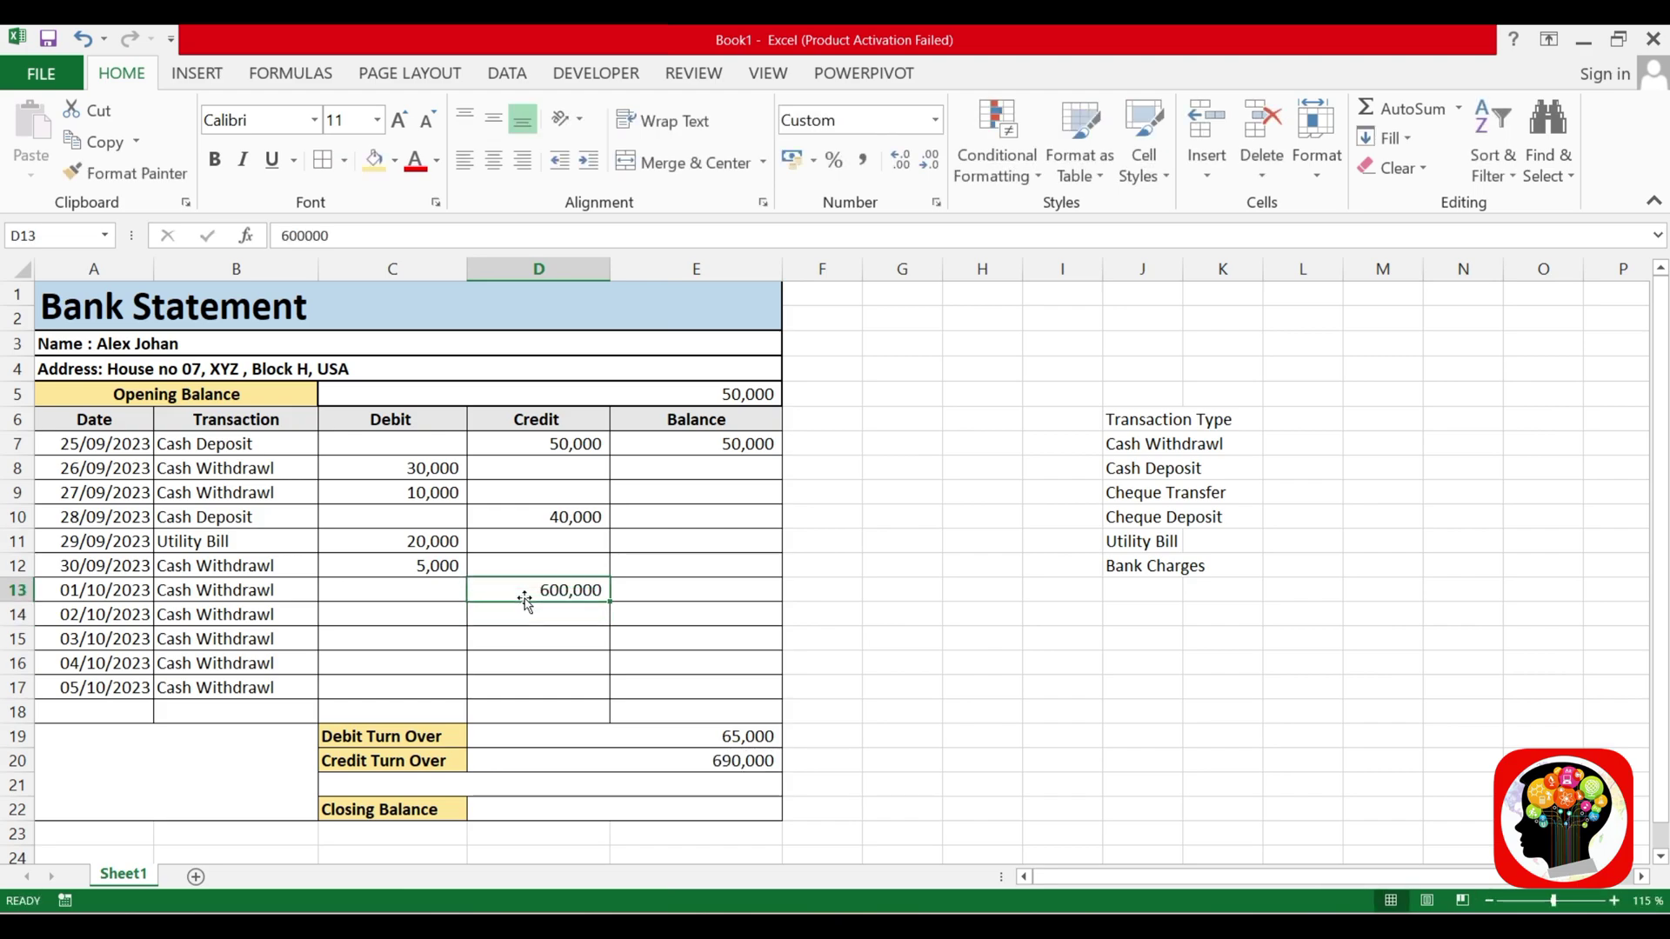
pyautogui.write('6000')
pyautogui.press('Return')
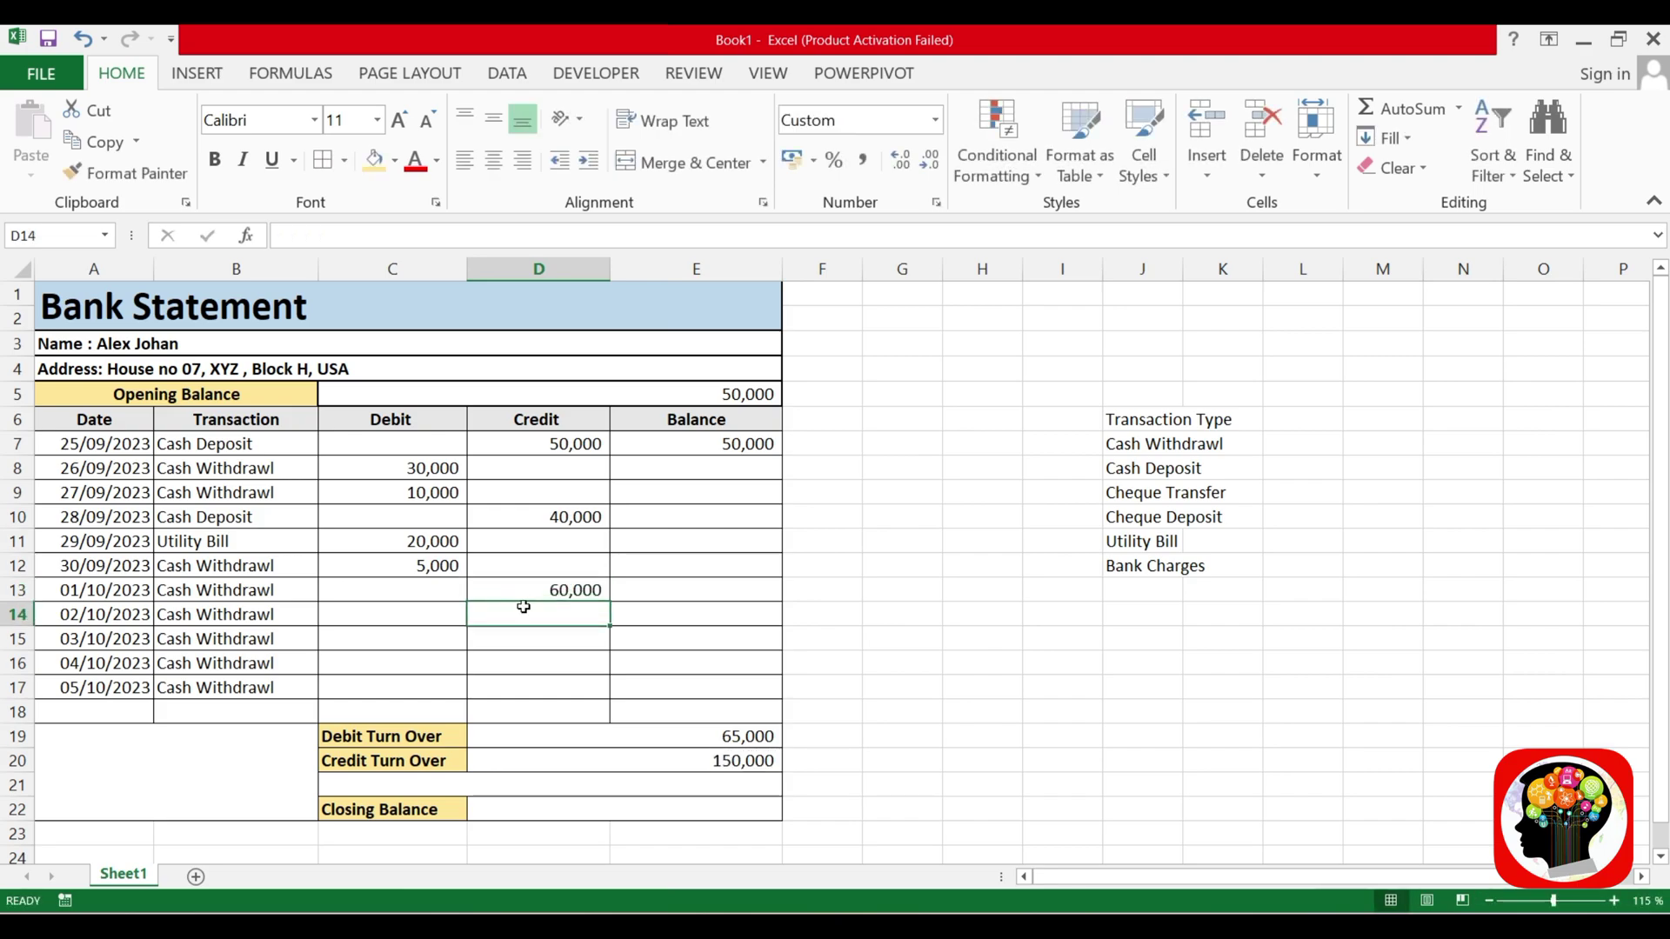
# Set B13 to Cash Deposit and B14 to Cheque Deposit from the type dropdowns
pyautogui.click(248, 619)
pyautogui.click(261, 592)
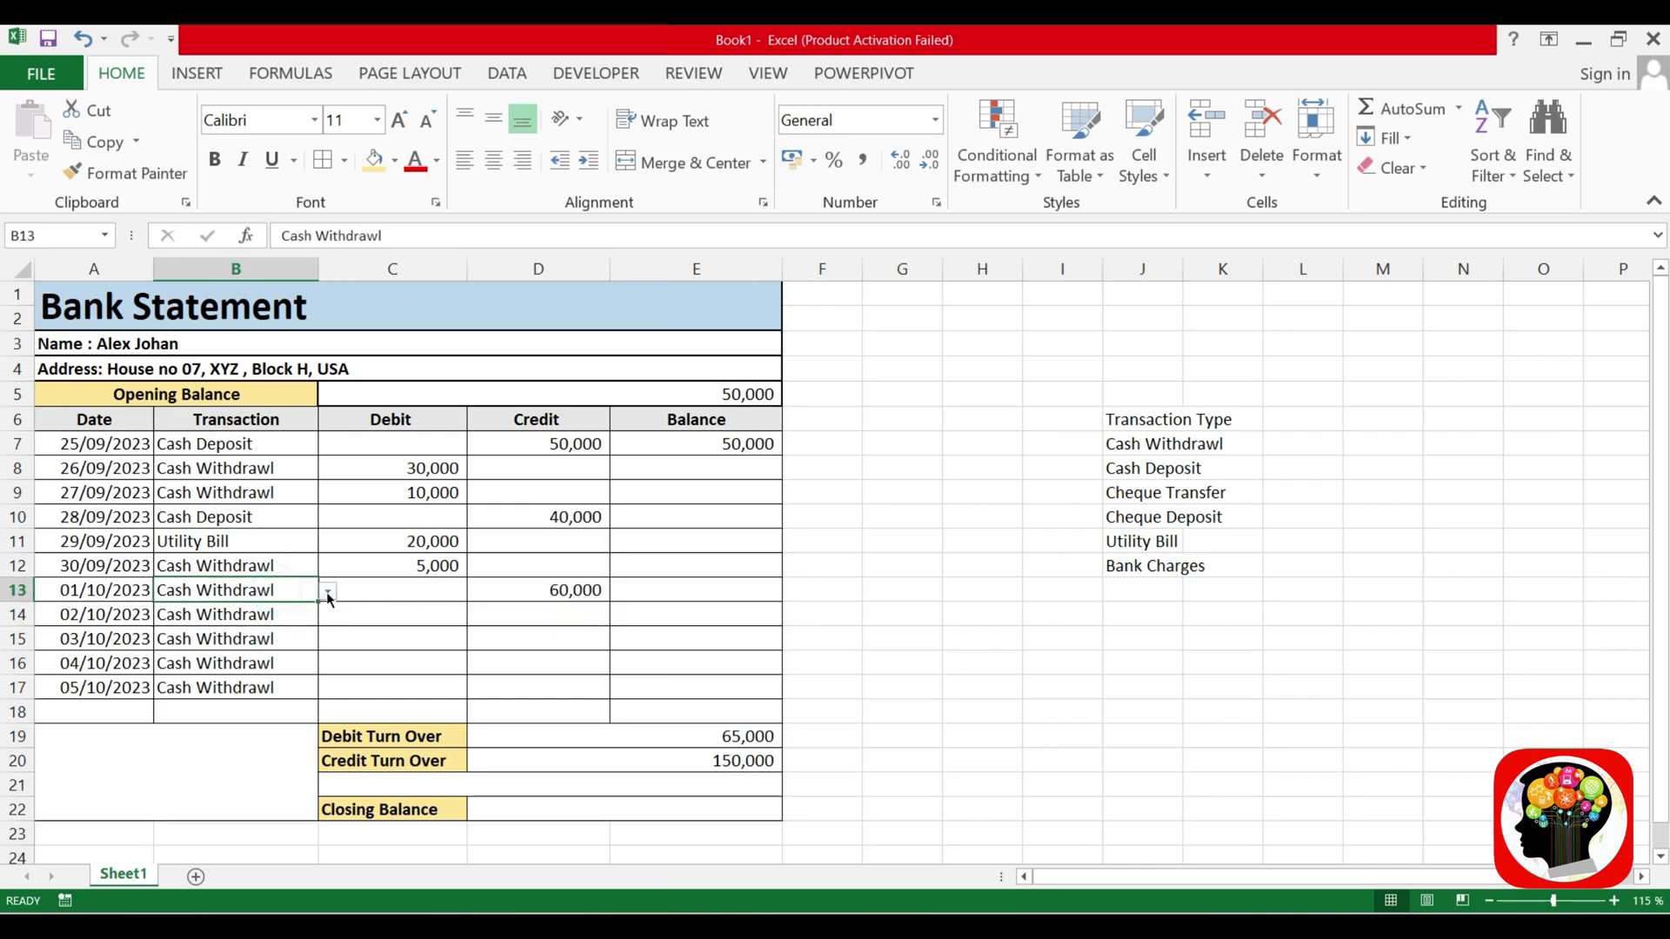
pyautogui.click(328, 592)
pyautogui.click(157, 629)
pyautogui.click(279, 615)
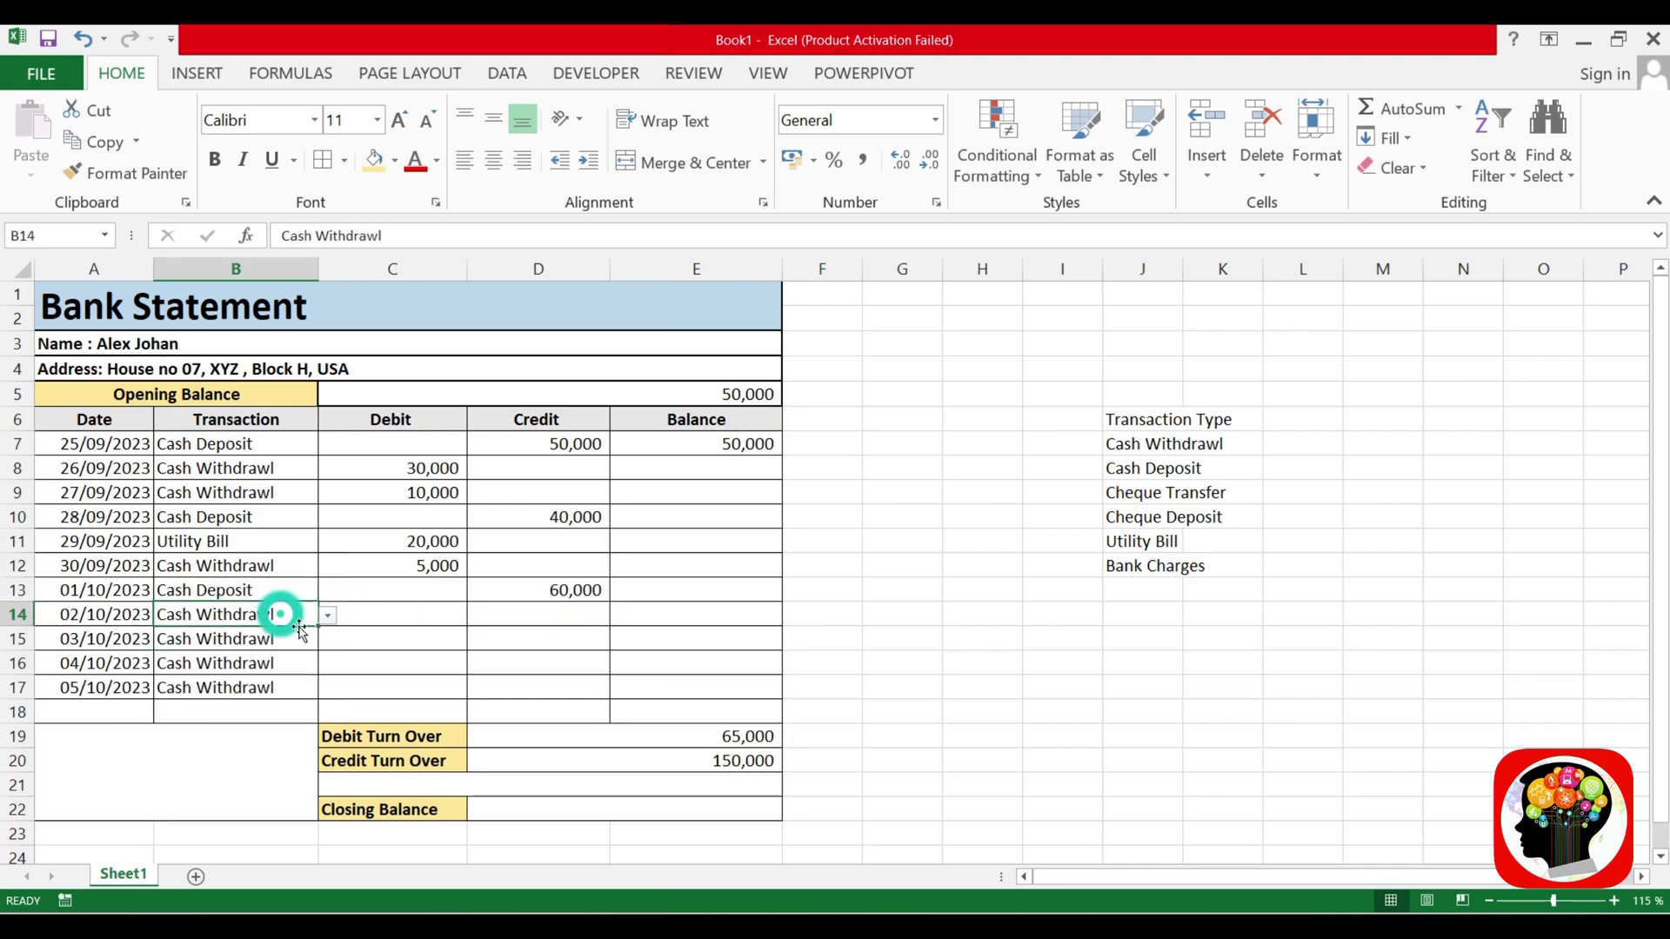
pyautogui.click(327, 616)
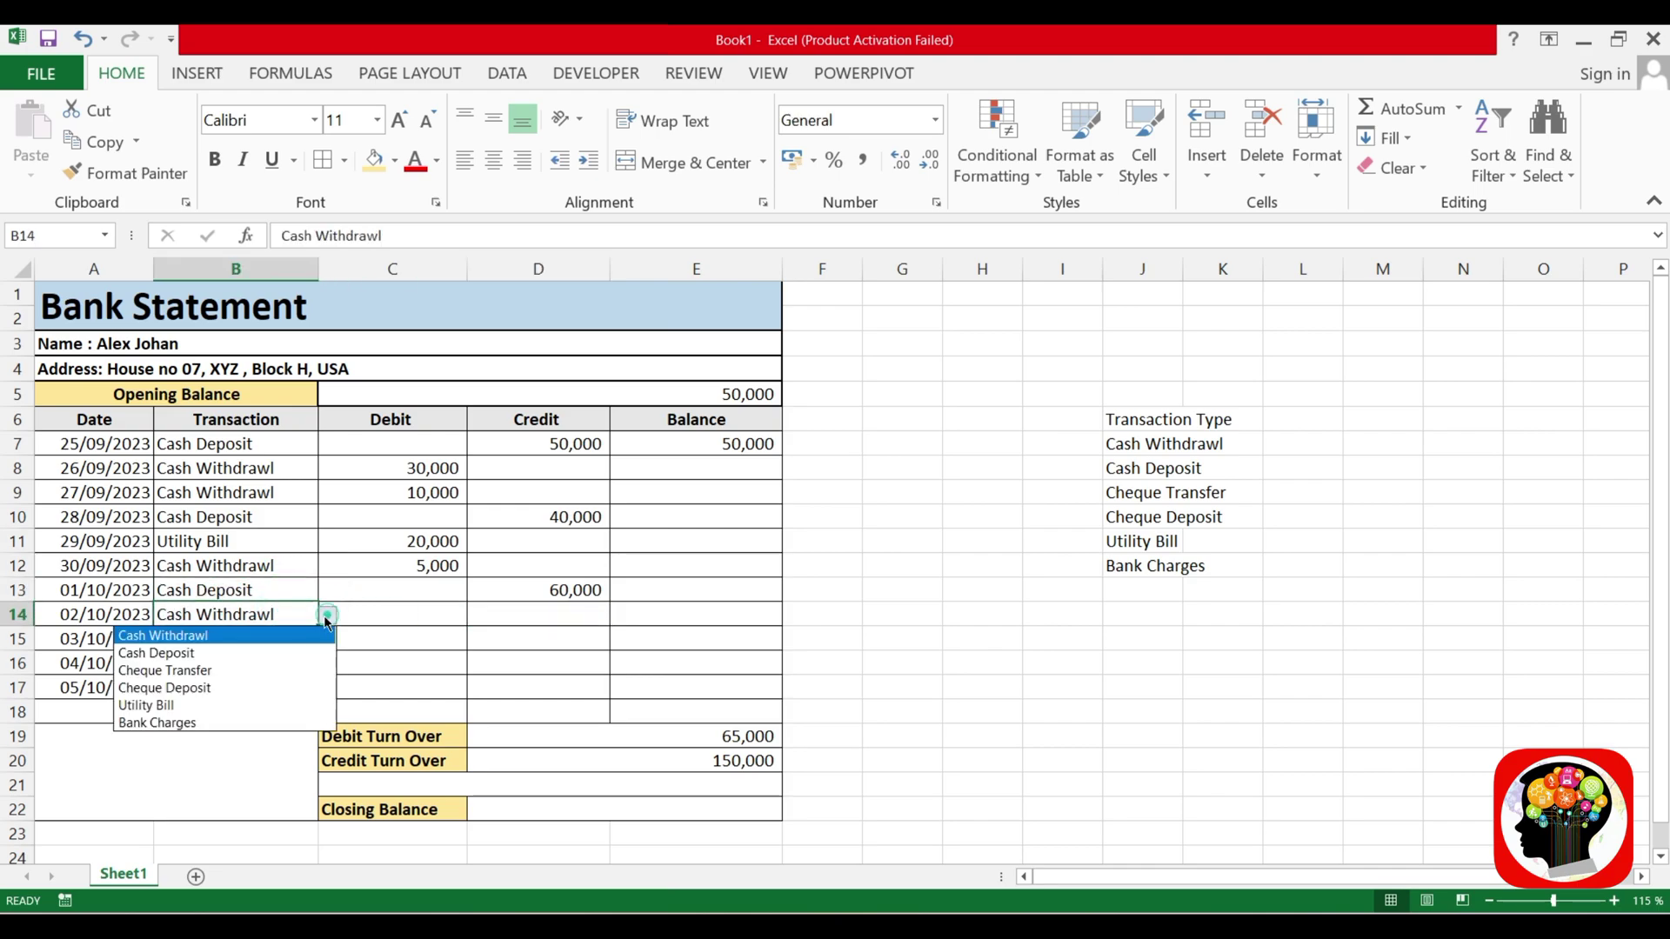
pyautogui.click(209, 688)
# Enter a 10,000 credit in D14 and a 50,000 debit in C15
pyautogui.click(552, 617)
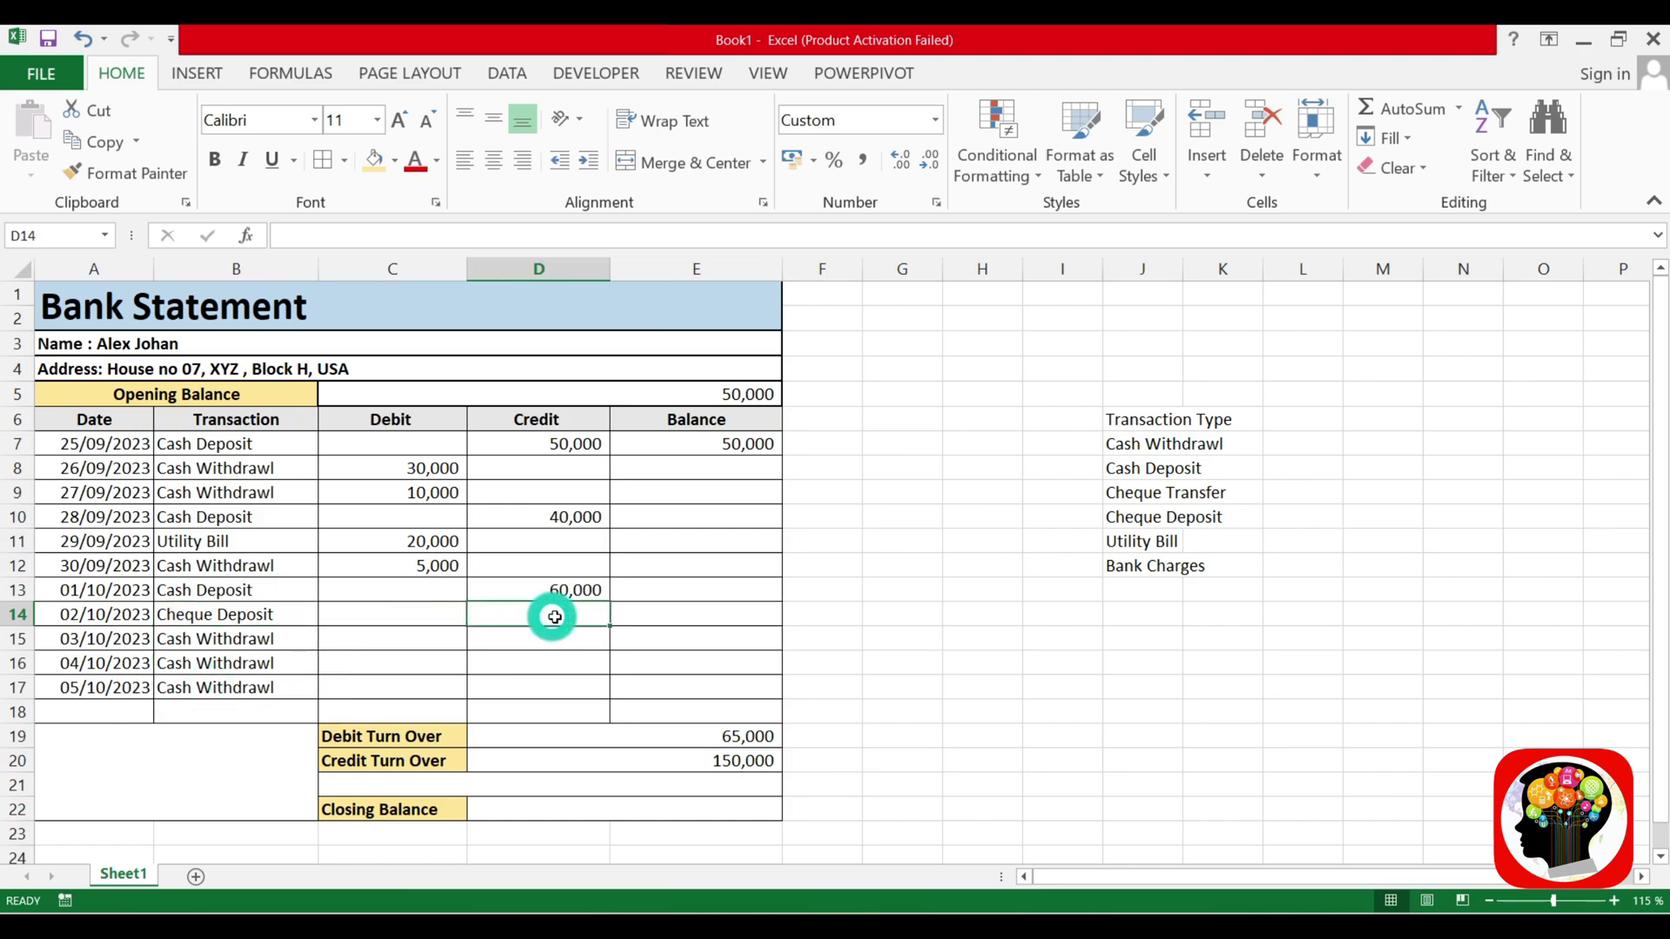
pyautogui.write('10000')
pyautogui.press('Return')
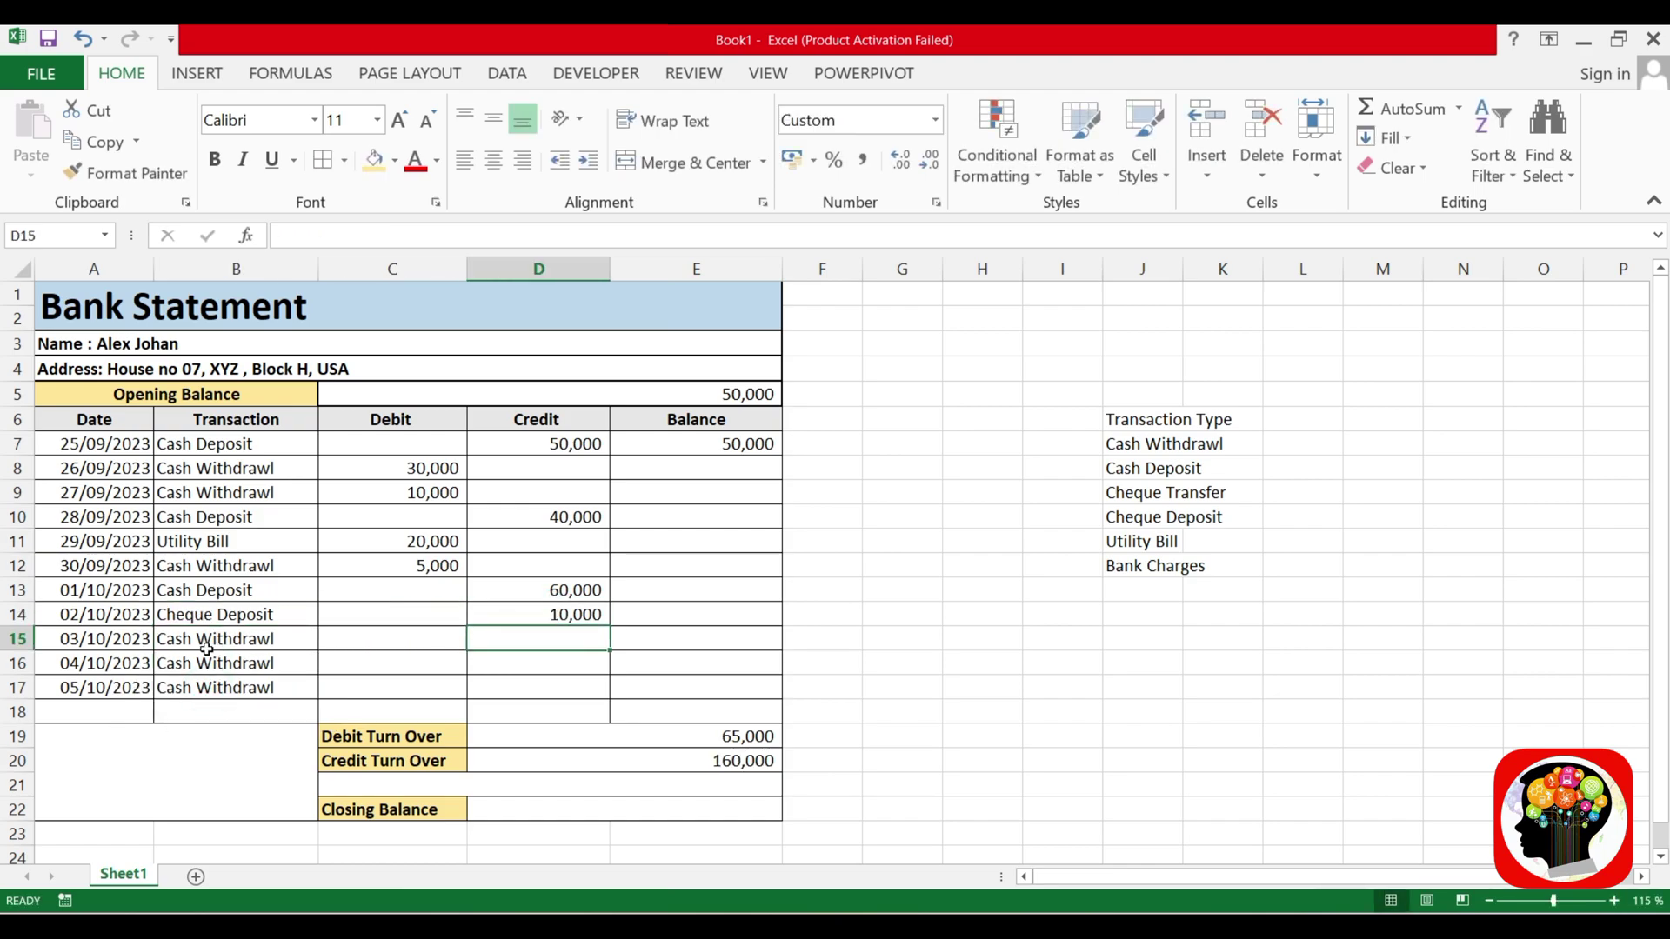
pyautogui.click(292, 642)
pyautogui.click(403, 638)
pyautogui.write('50')
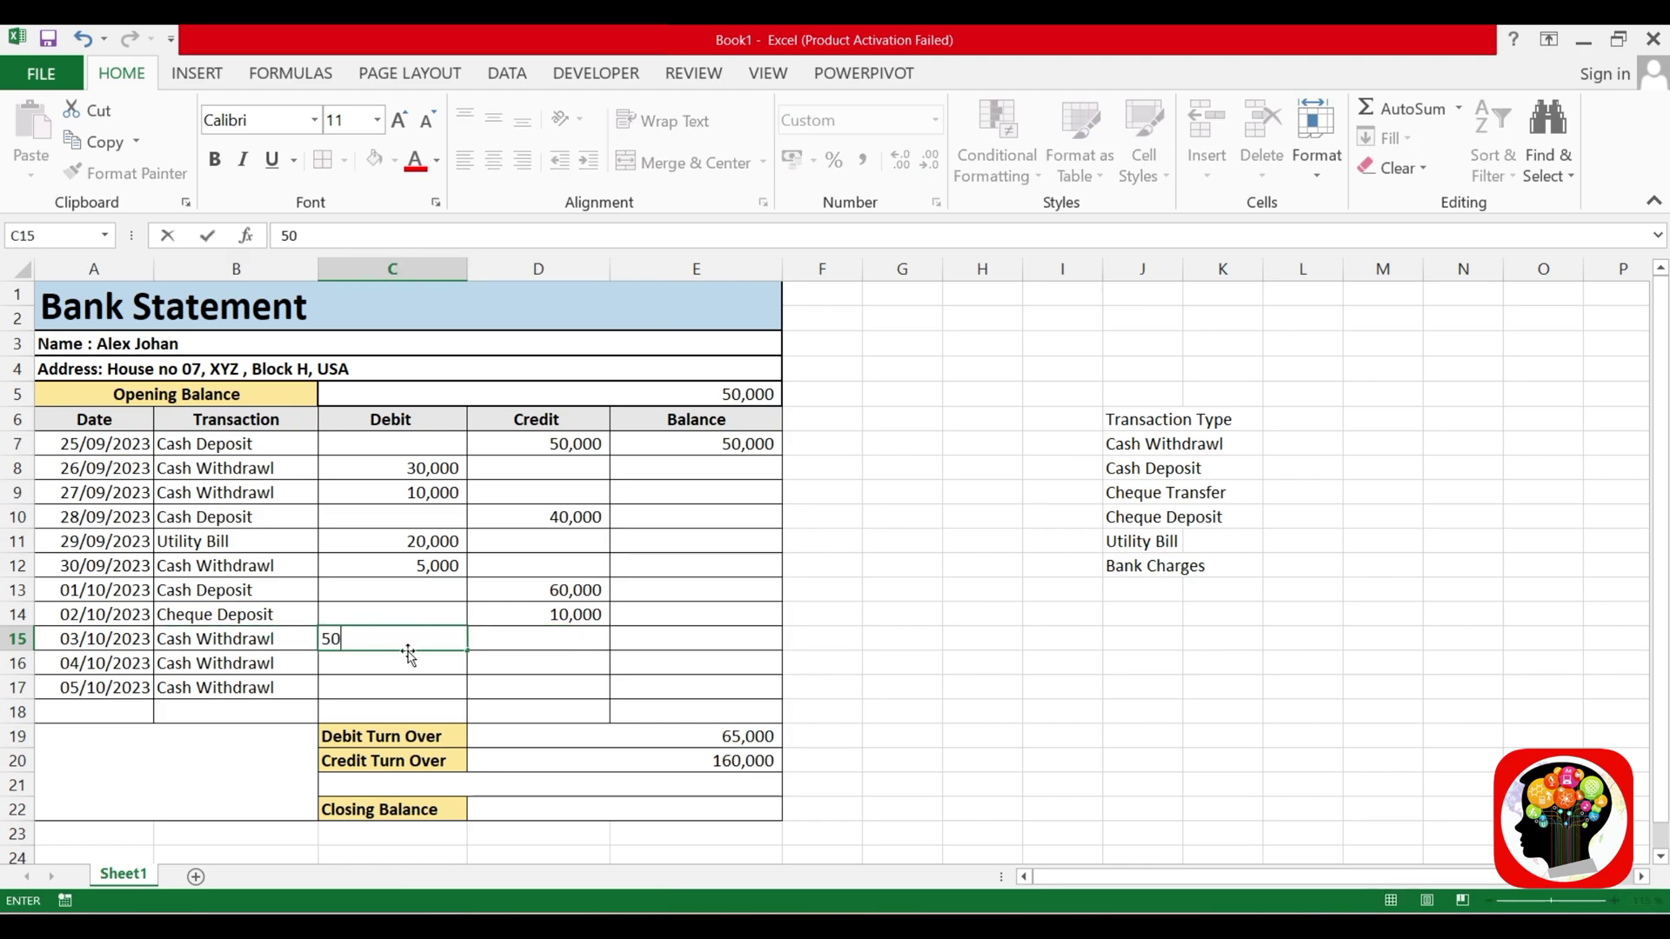
pyautogui.write(',000')
pyautogui.press('Return')
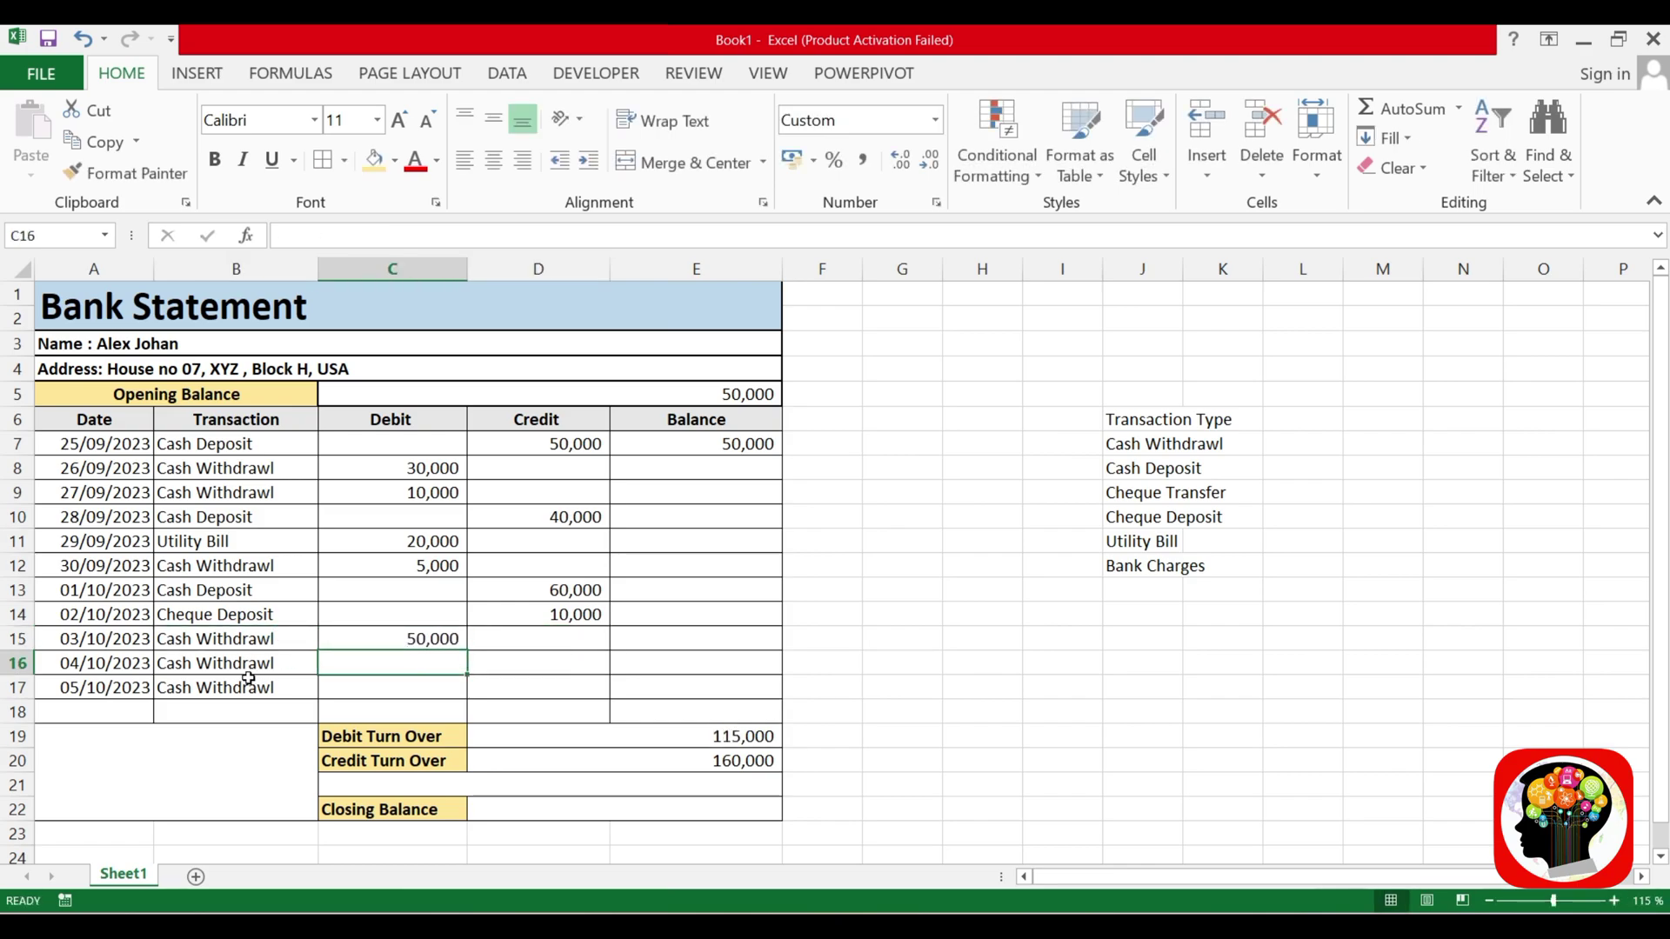
# Set B16 to Bank Charges and enter its 5,000 debit in C16
pyautogui.click(248, 666)
pyautogui.click(327, 665)
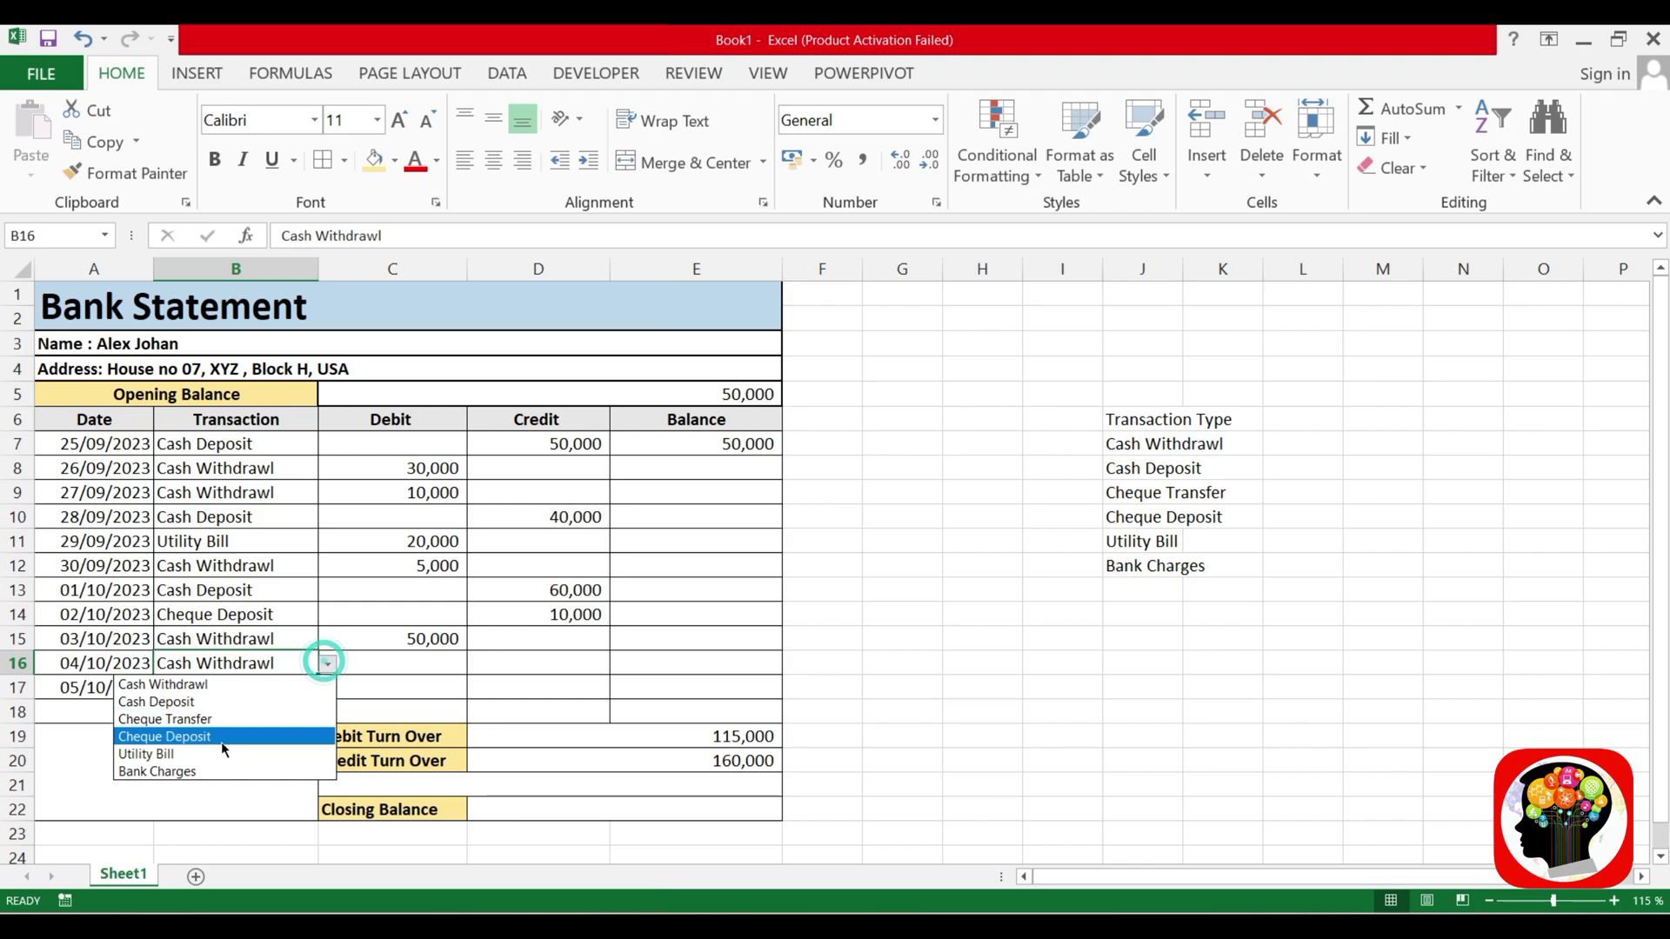
pyautogui.click(187, 773)
pyautogui.click(420, 665)
pyautogui.write('5000')
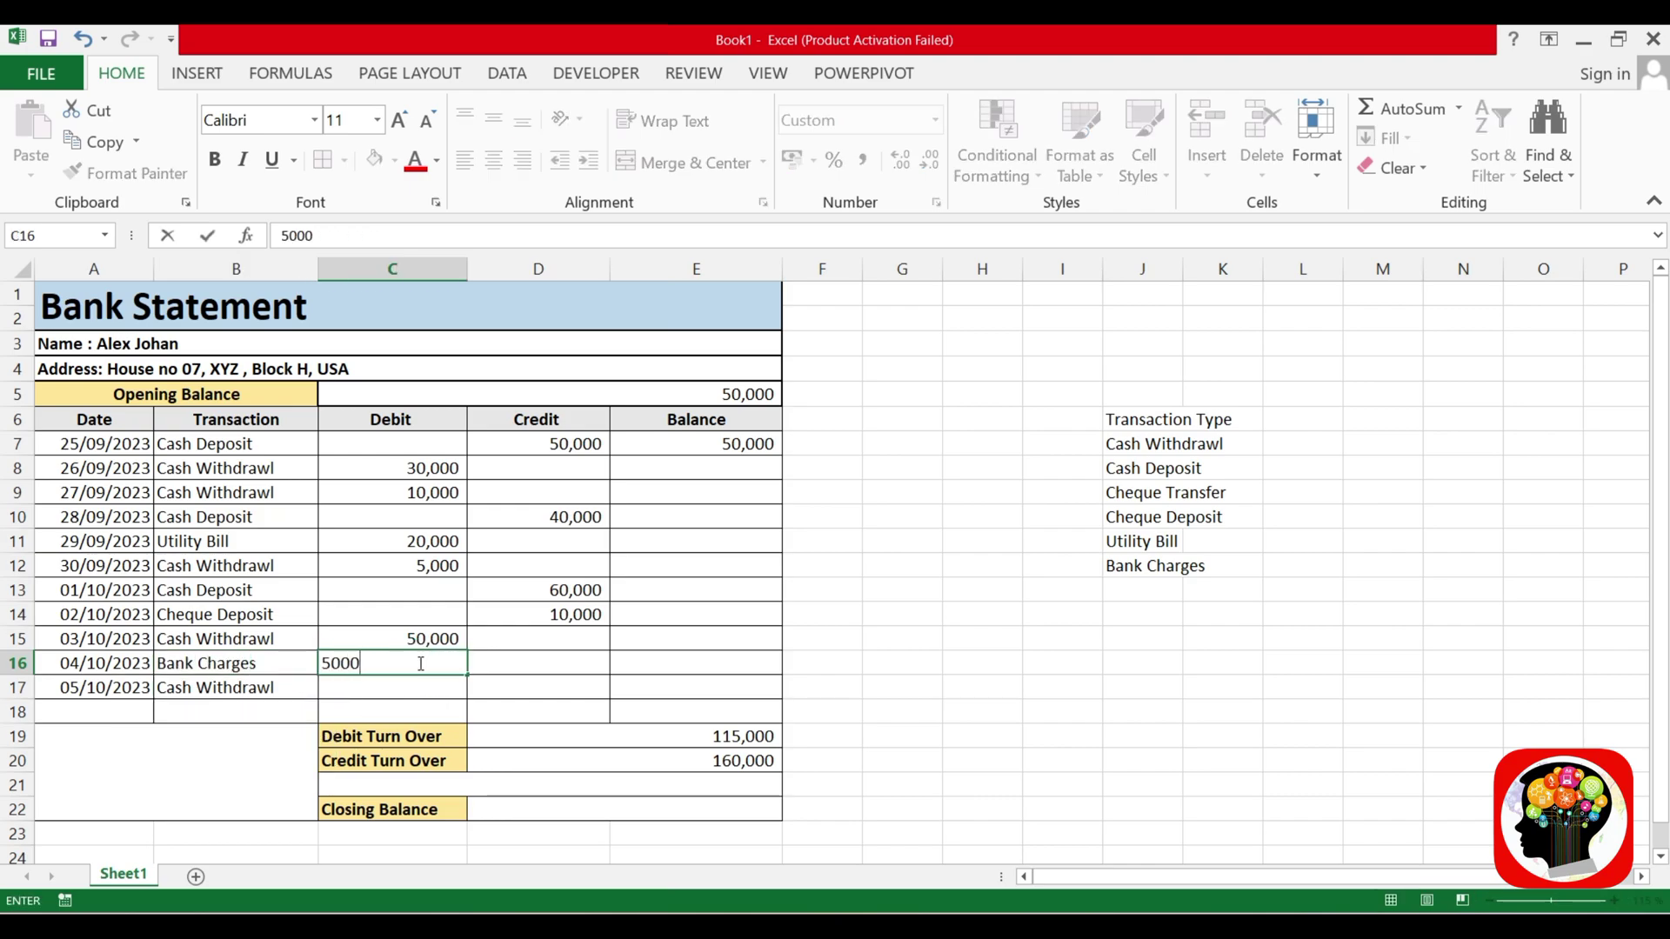
pyautogui.press('Return')
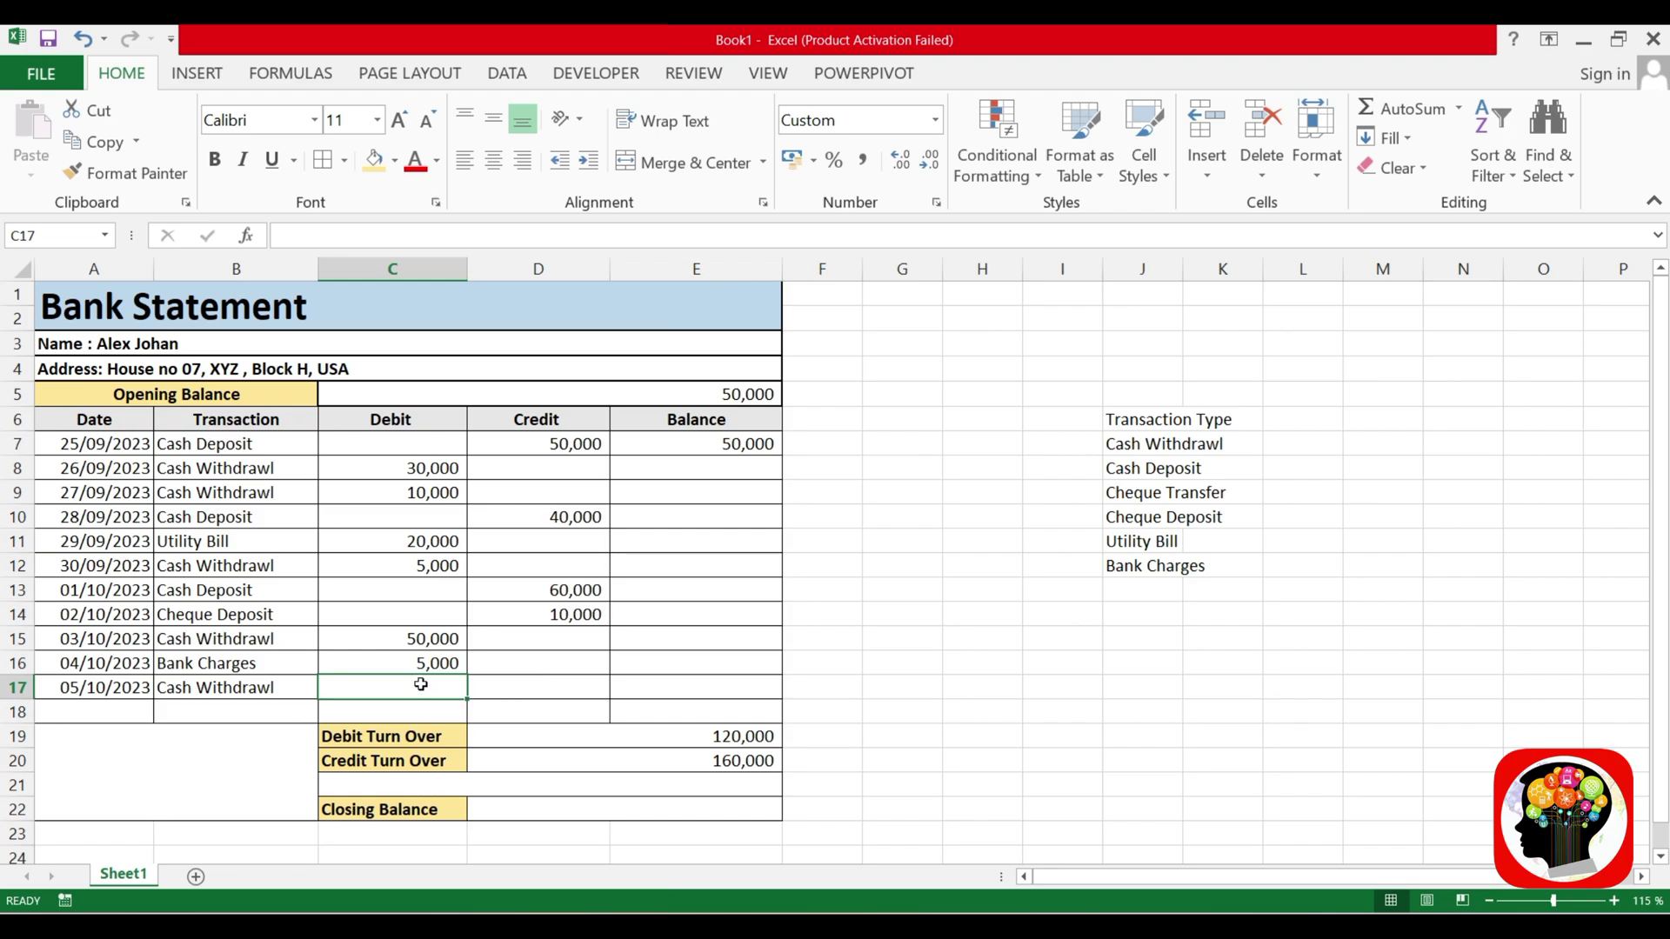
# Set B17 to Cash Deposit and enter its 20,000 credit in D17
pyautogui.click(232, 689)
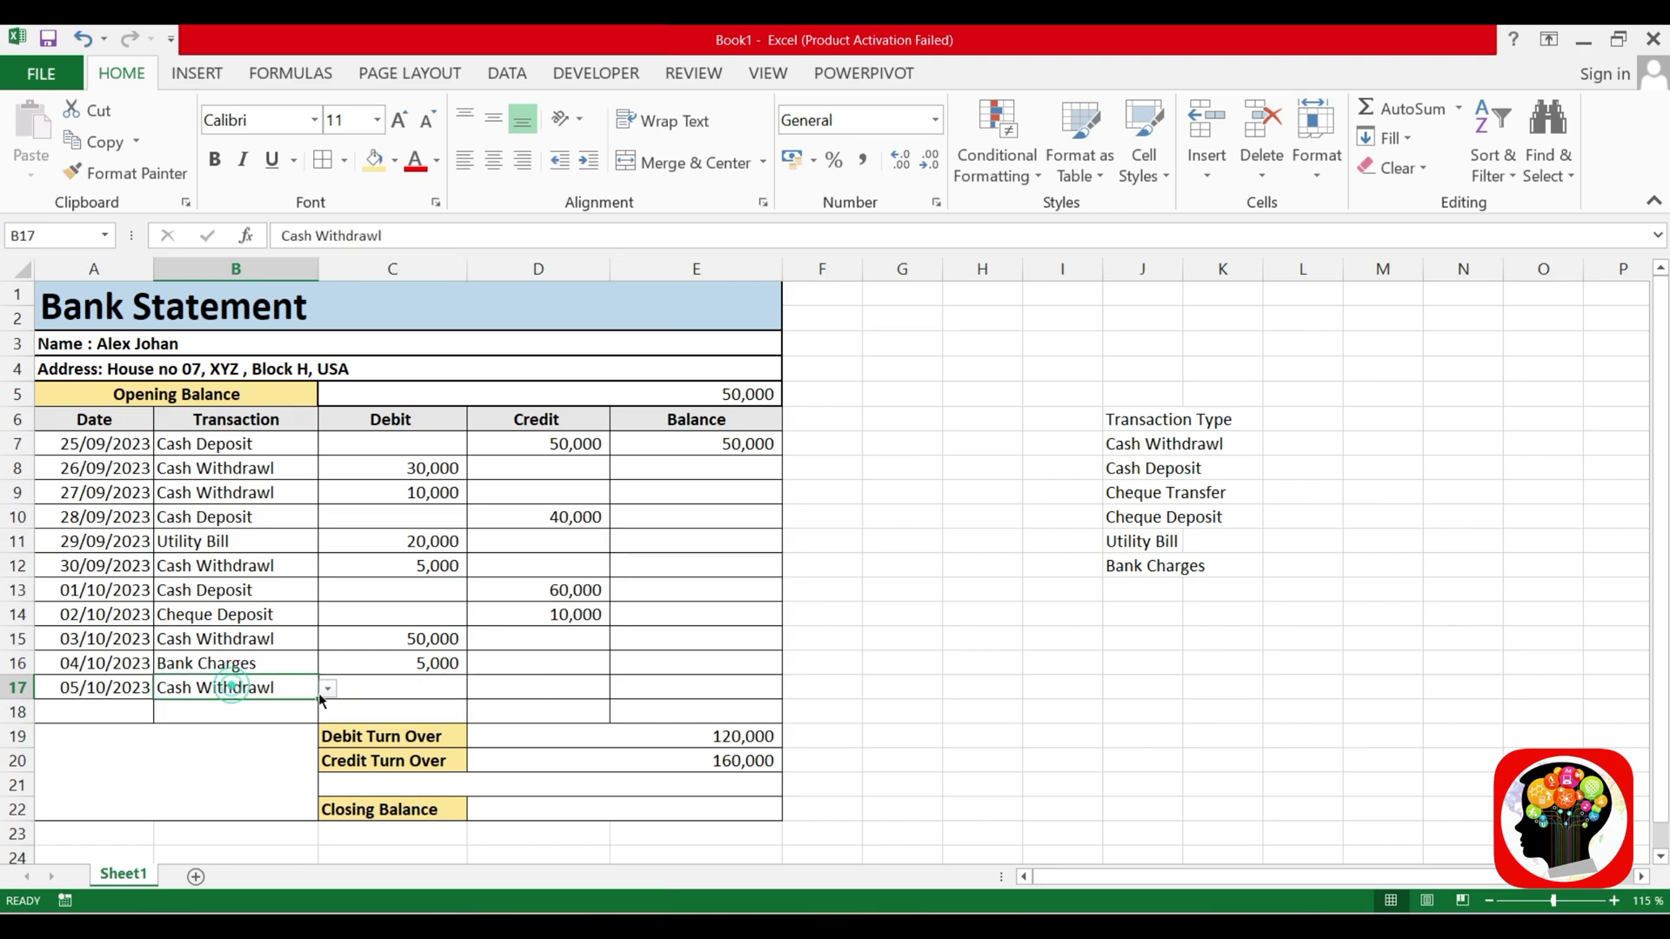
pyautogui.click(327, 688)
pyautogui.click(156, 726)
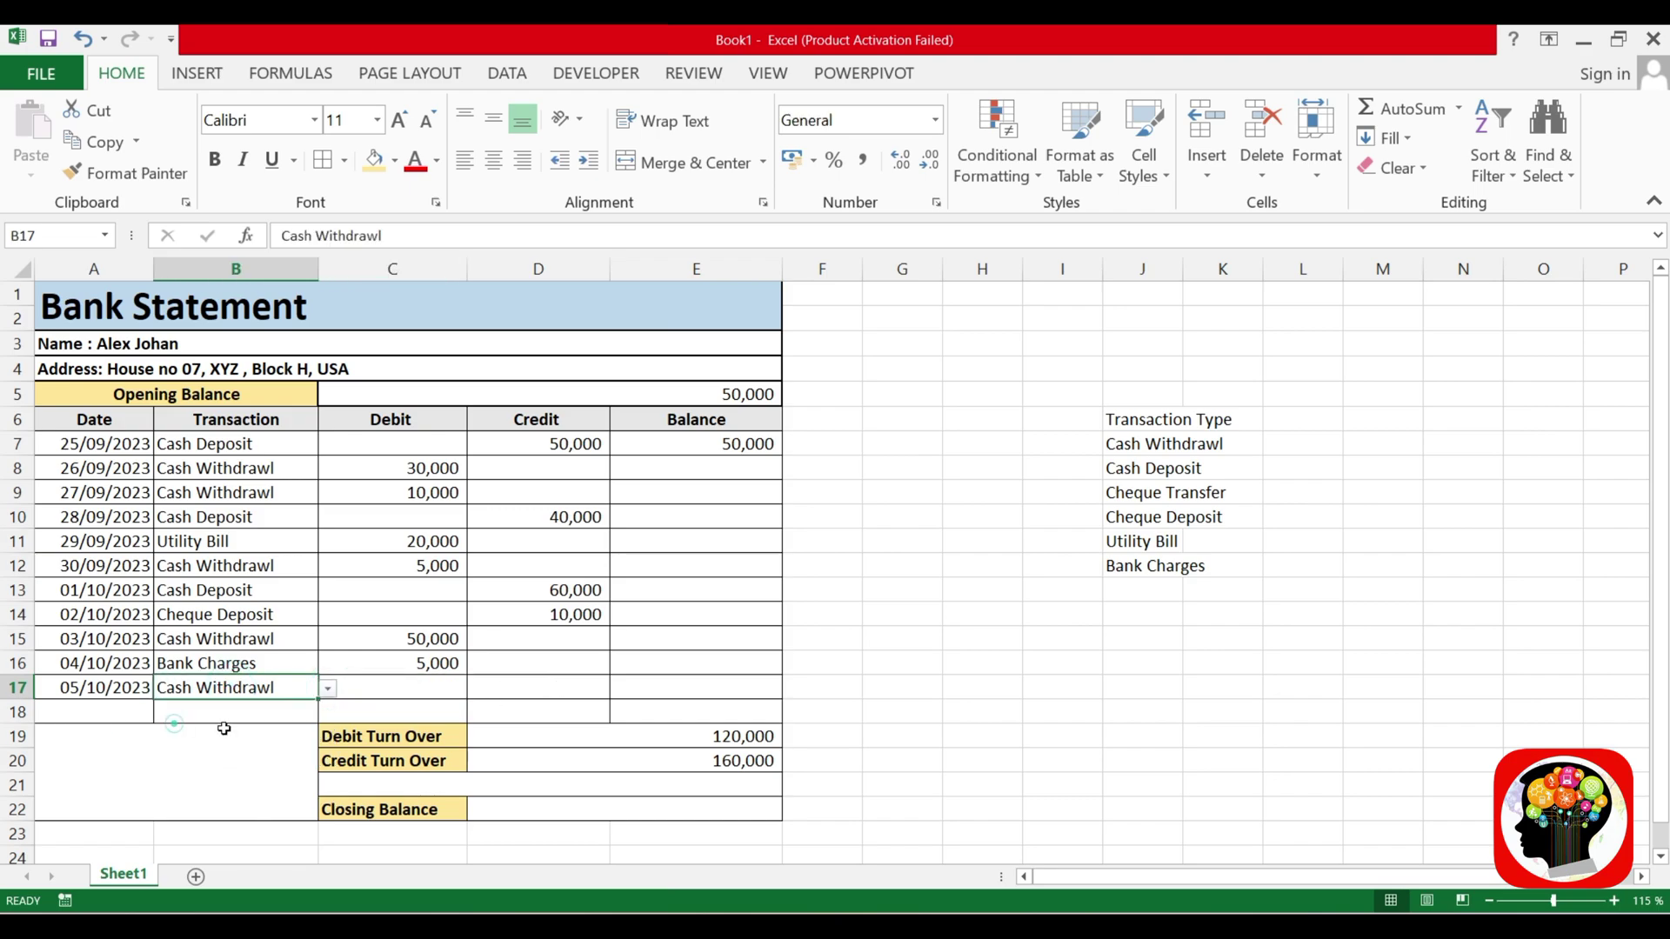
pyautogui.click(550, 693)
pyautogui.write('20,000')
pyautogui.press('Return')
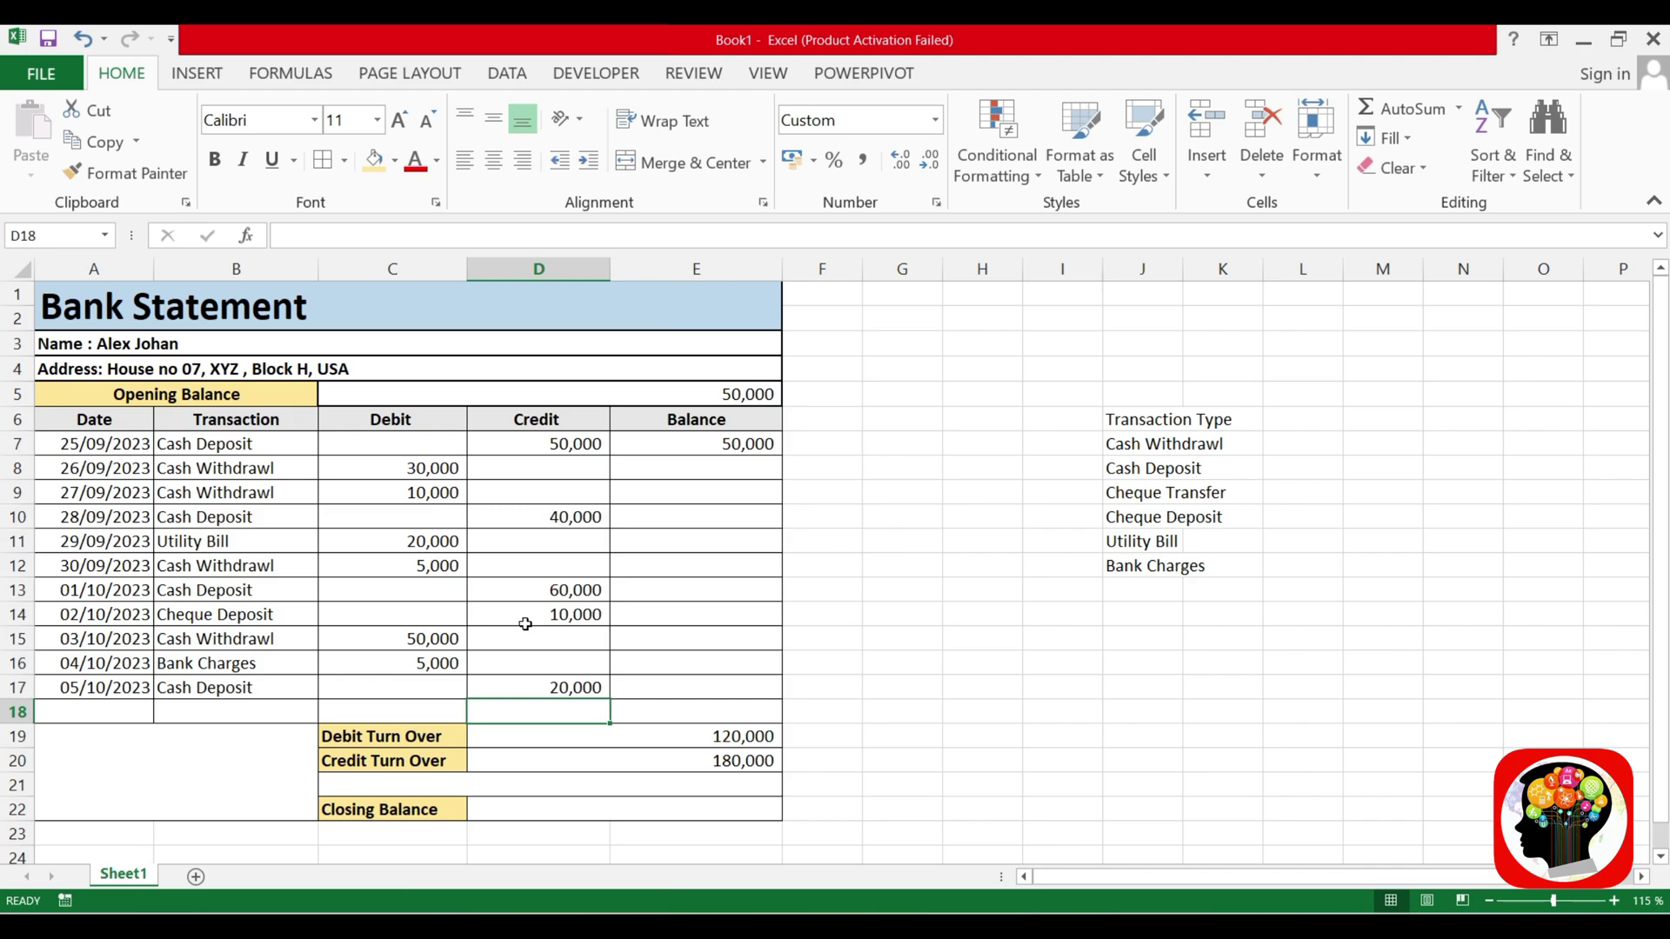
pyautogui.click(725, 476)
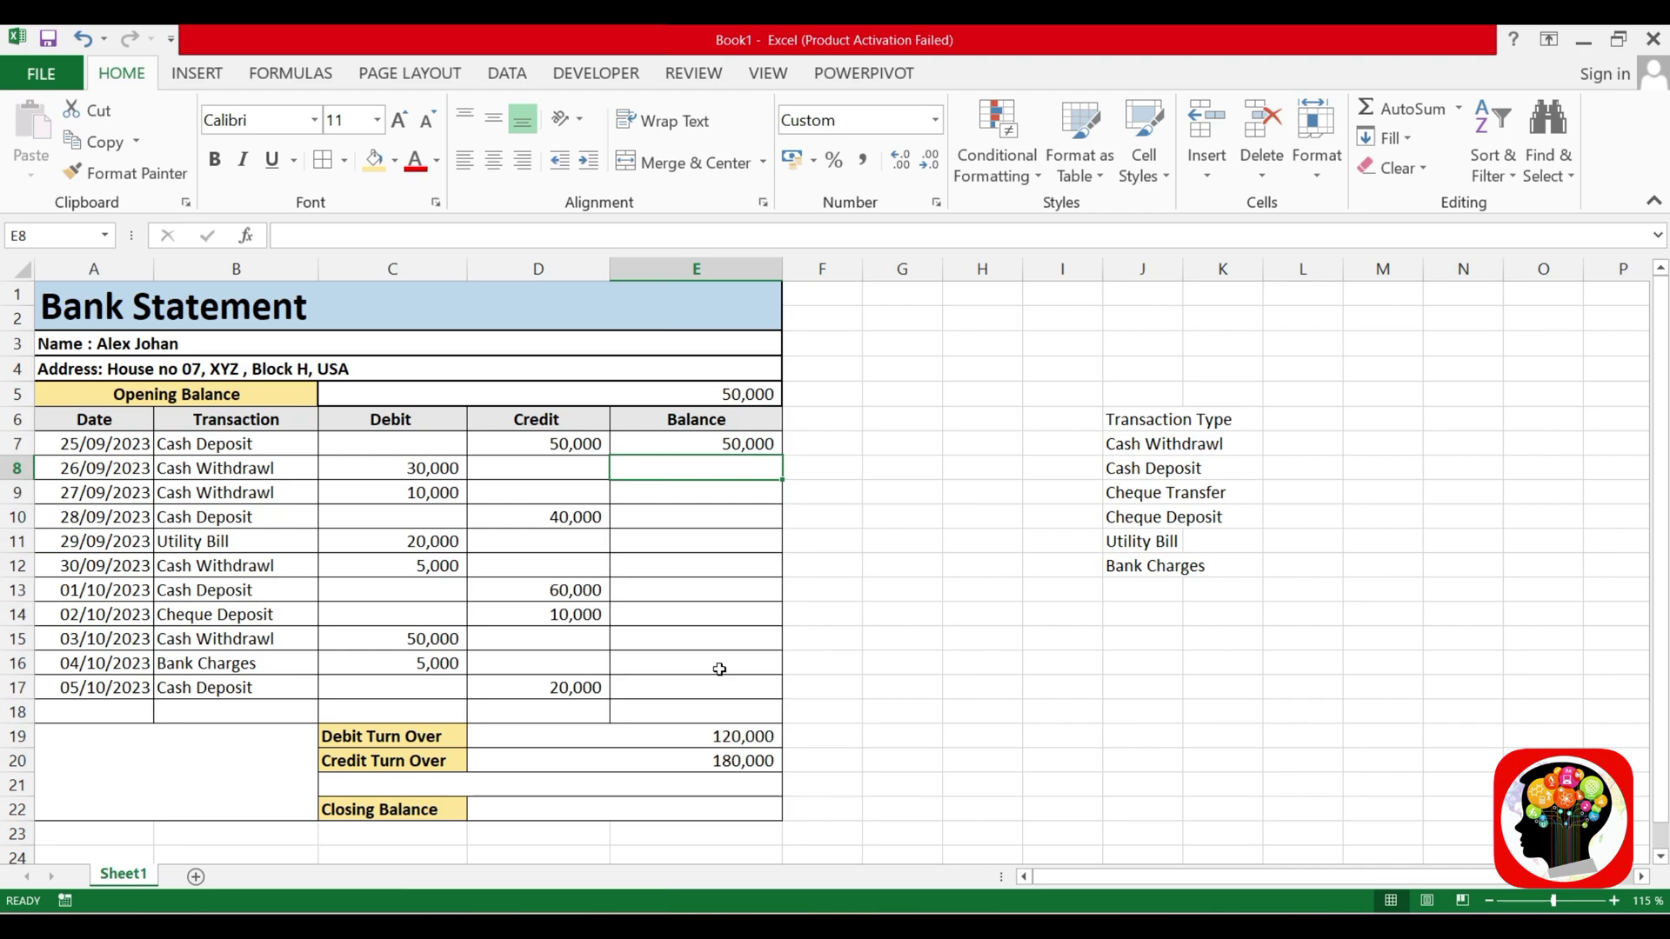
# Enter =E7+D8-C8 in E8 and fill it down through E18
pyautogui.write('=')
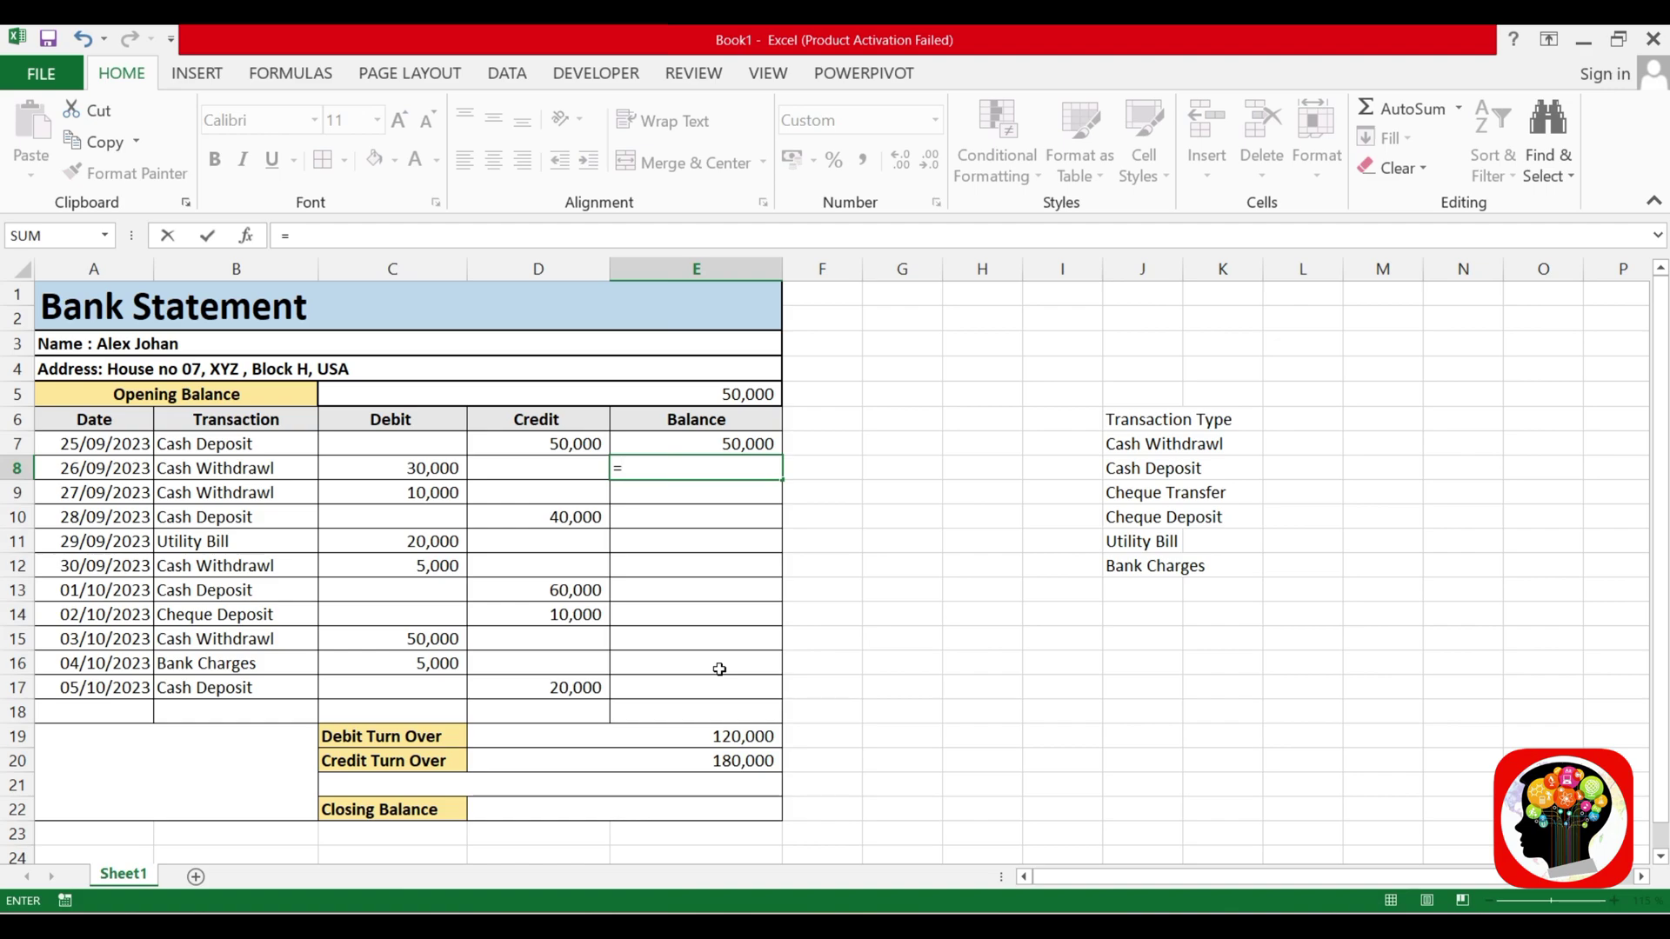
pyautogui.click(709, 445)
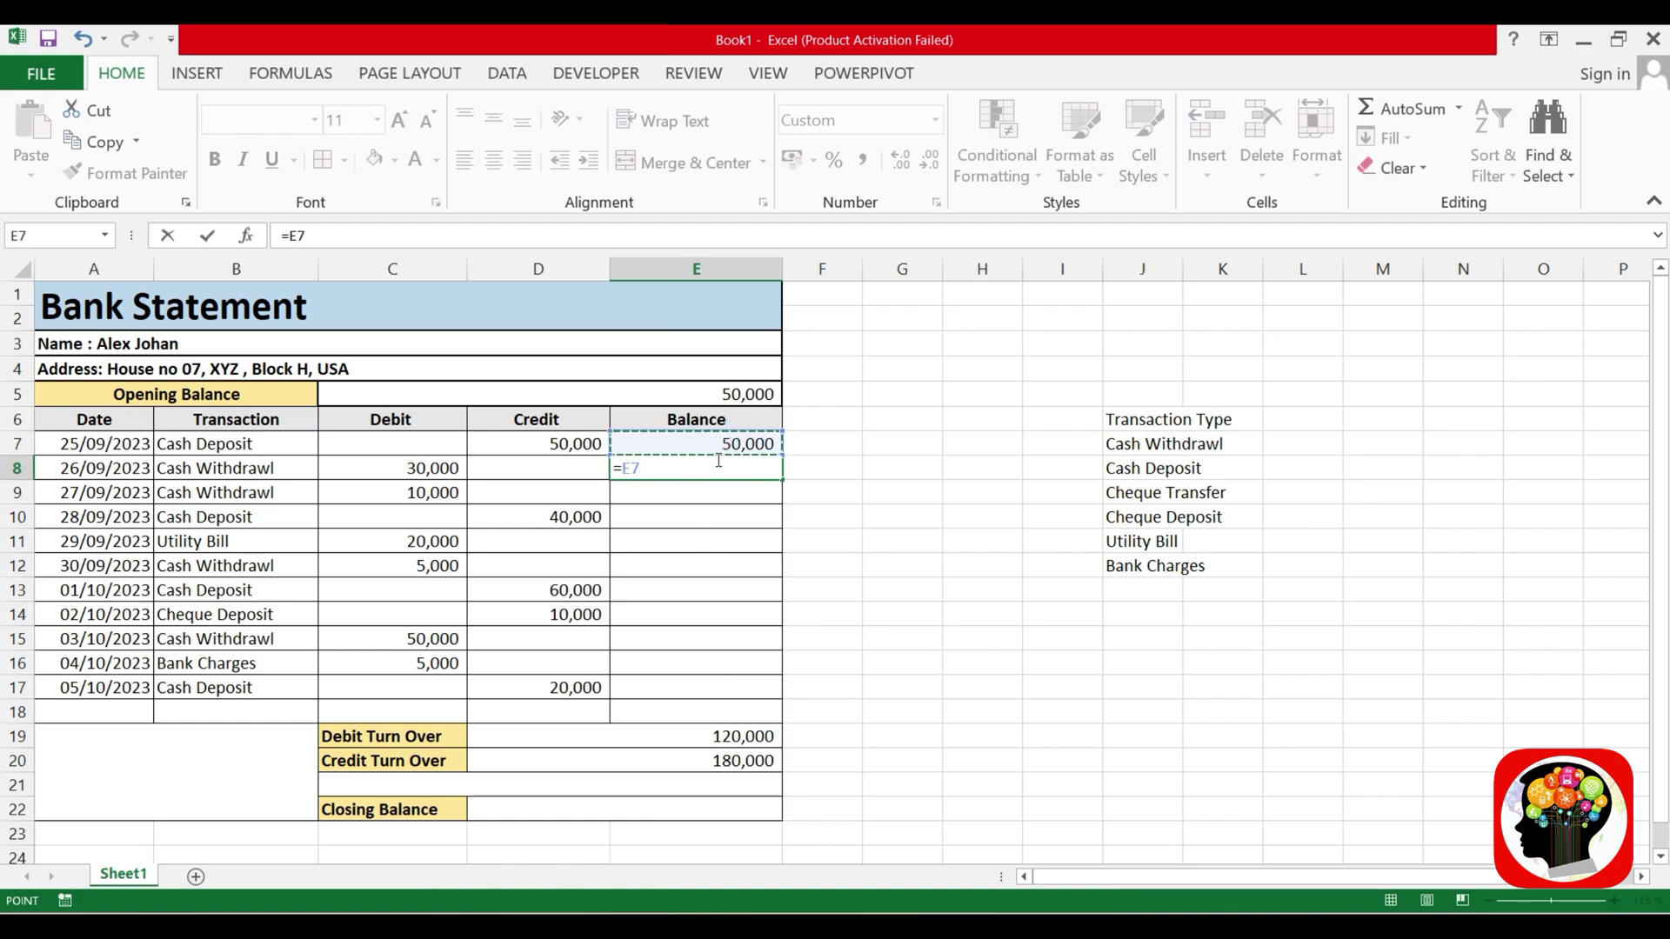
pyautogui.write('+')
pyautogui.click(561, 471)
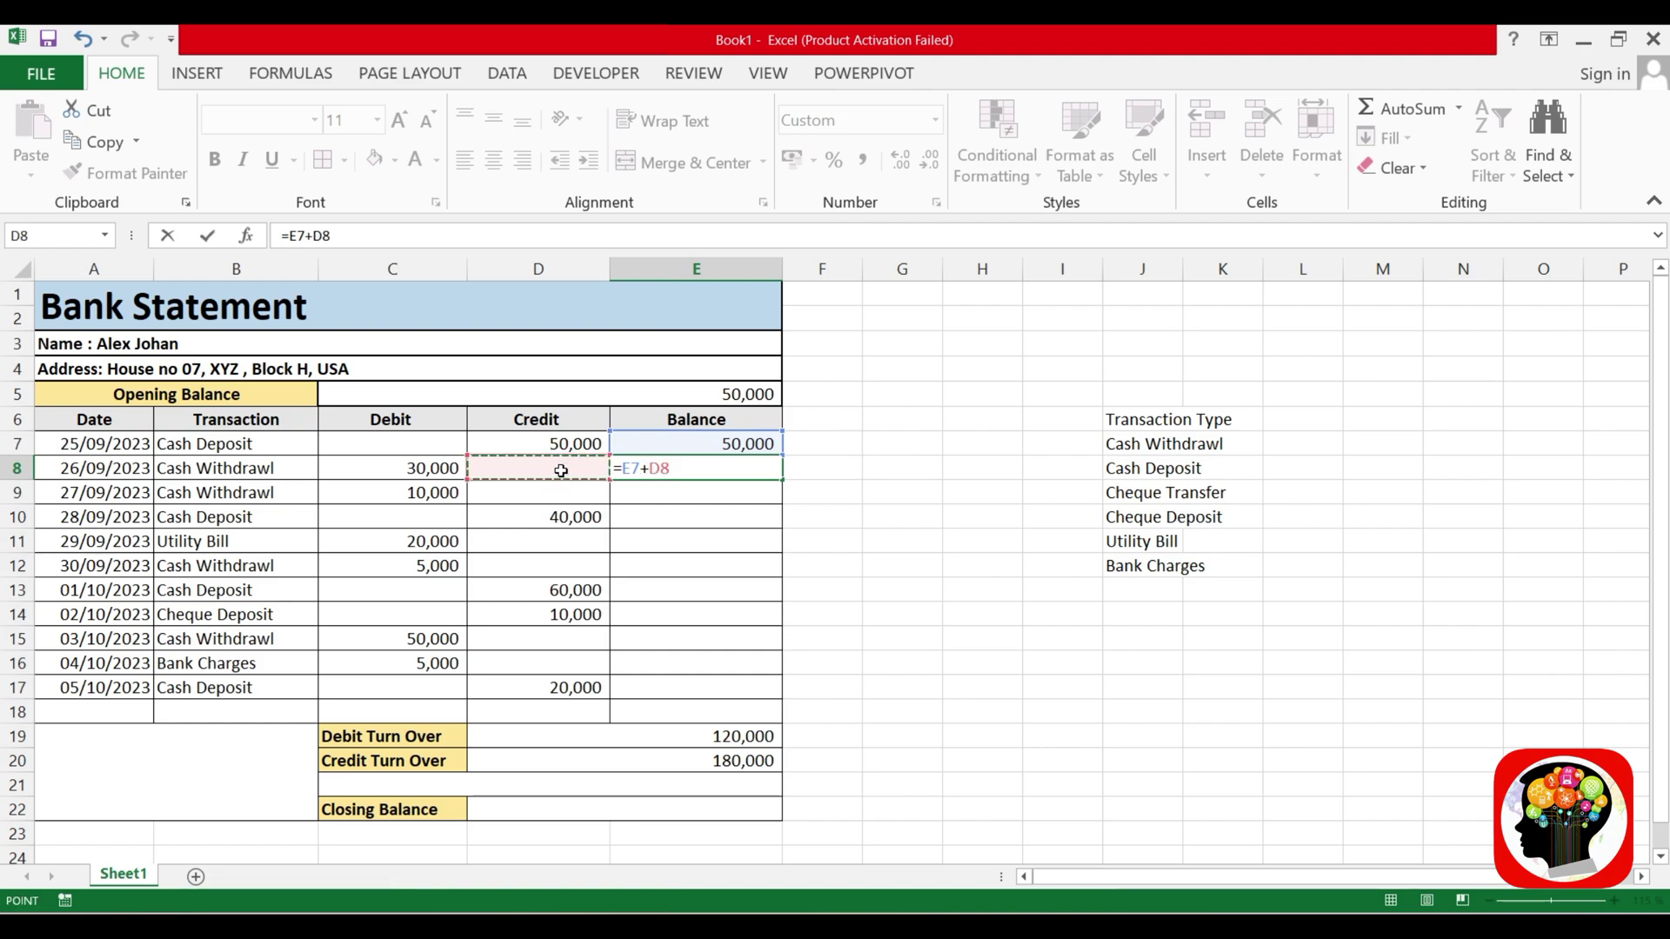
pyautogui.write('-')
pyautogui.click(417, 471)
pyautogui.press('Return')
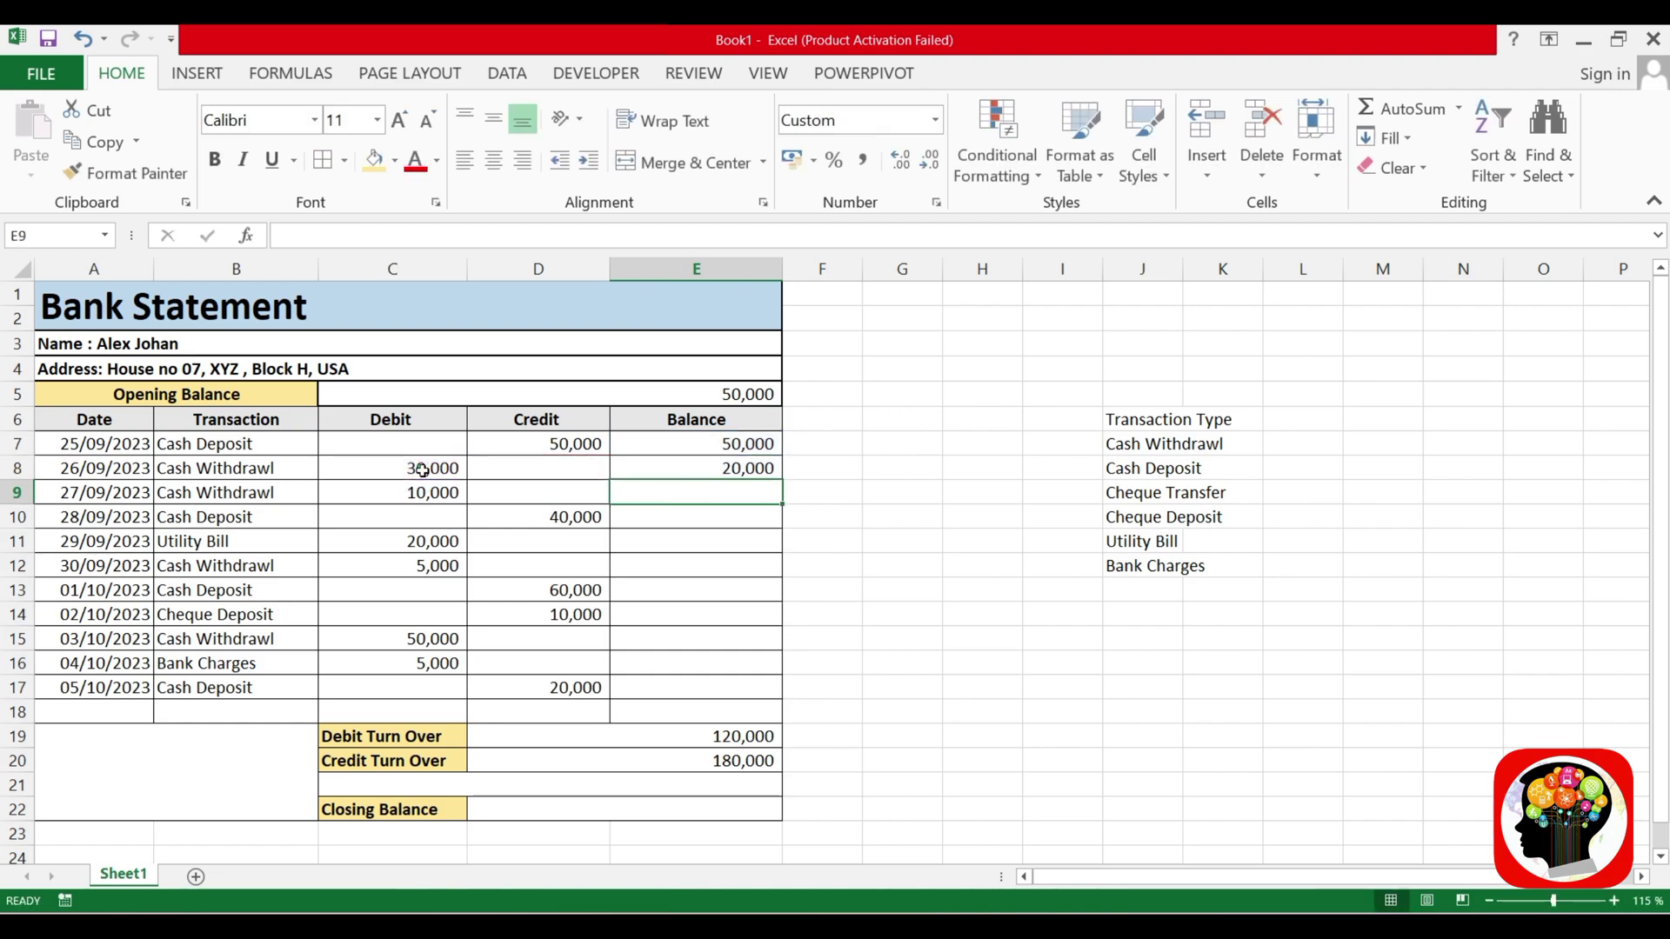
pyautogui.click(762, 470)
pyautogui.moveTo(782, 480); pyautogui.dragTo(765, 718)
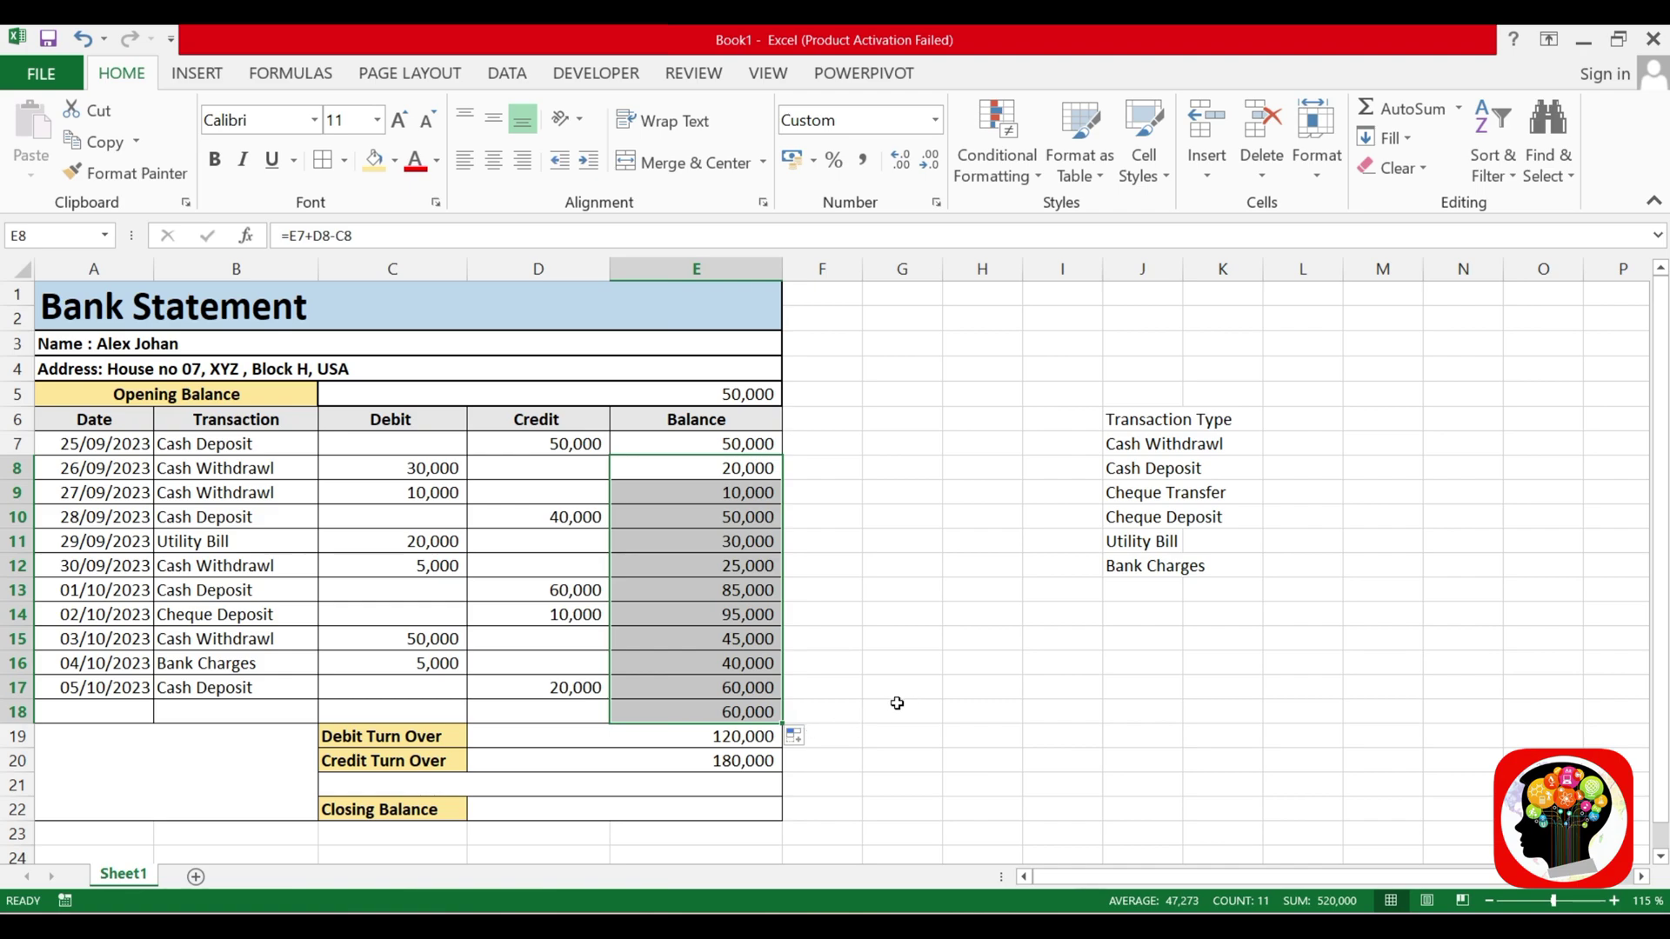
# Link the Closing Balance cell D22 to the last running balance with =E18
pyautogui.click(681, 805)
pyautogui.write('=')
pyautogui.click(744, 713)
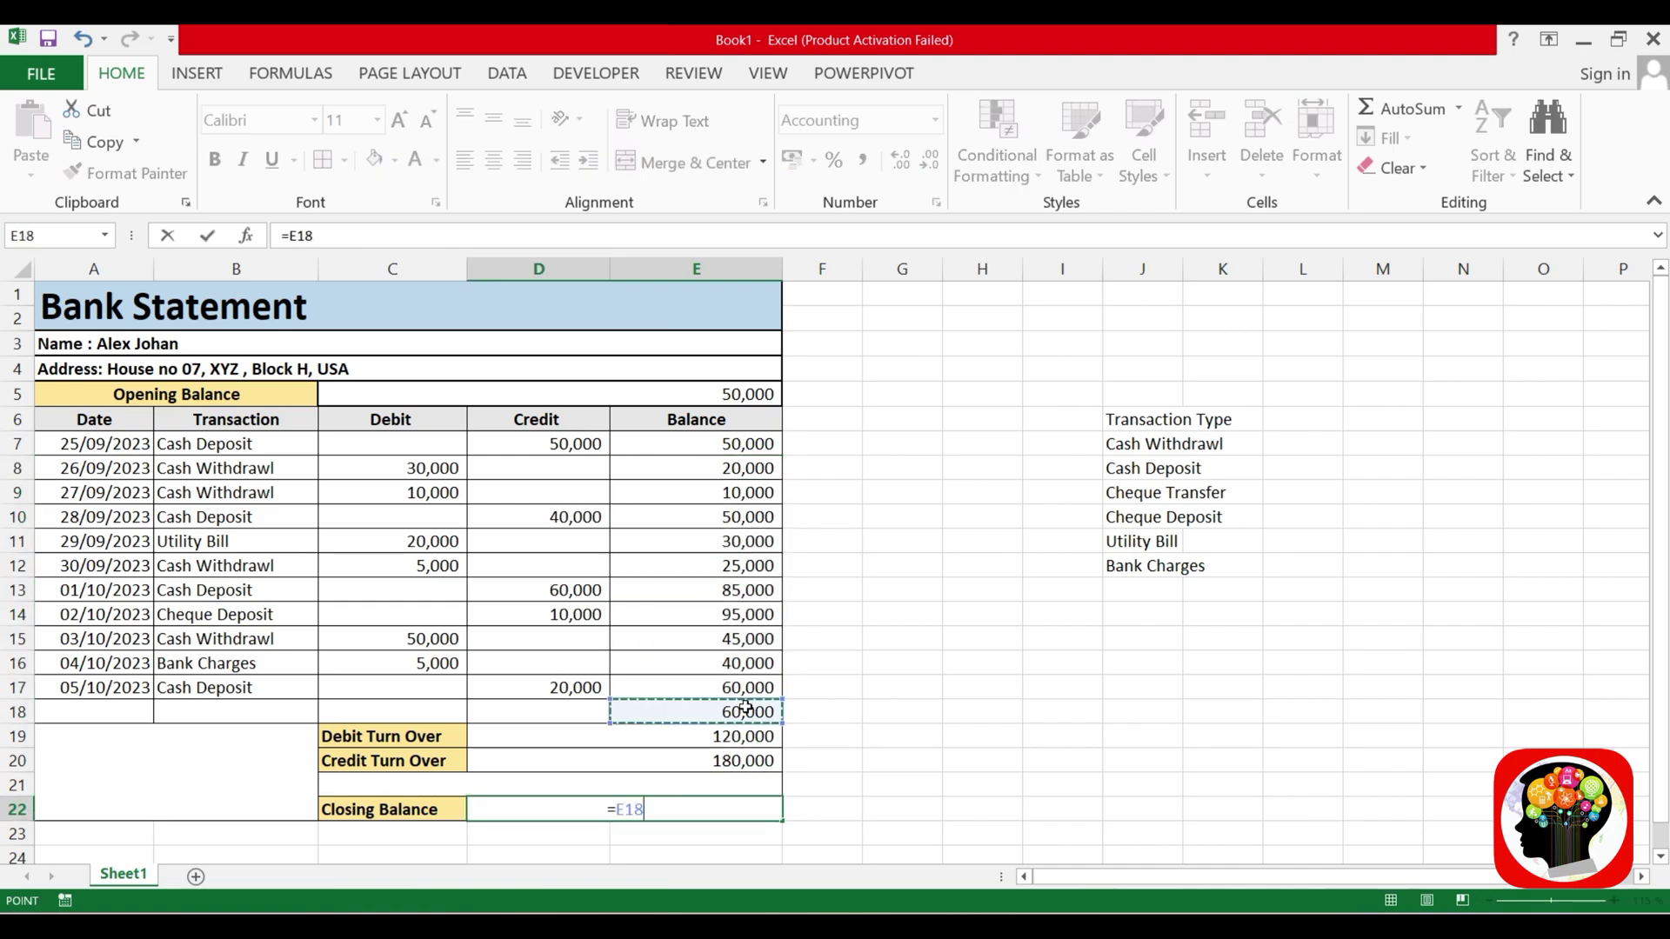
pyautogui.press('Return')
# Make the 60,000 closing balance bold, adjust its alignment, and remove its decimal places
pyautogui.click(755, 805)
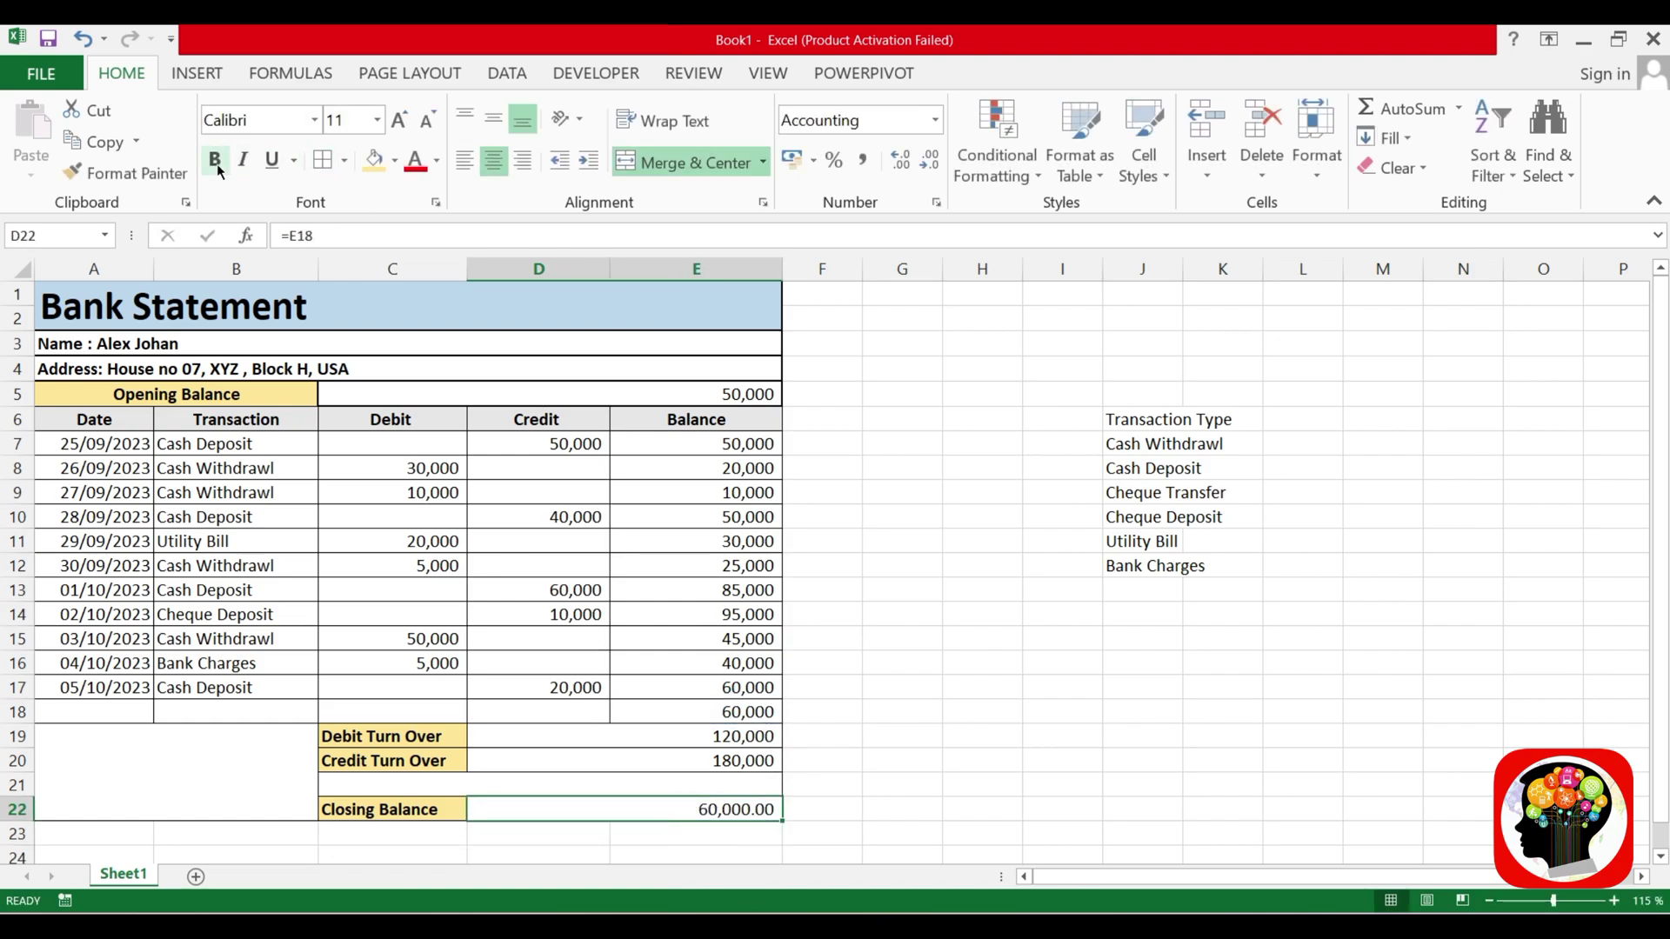
pyautogui.hotkey('ctrl', 'b')
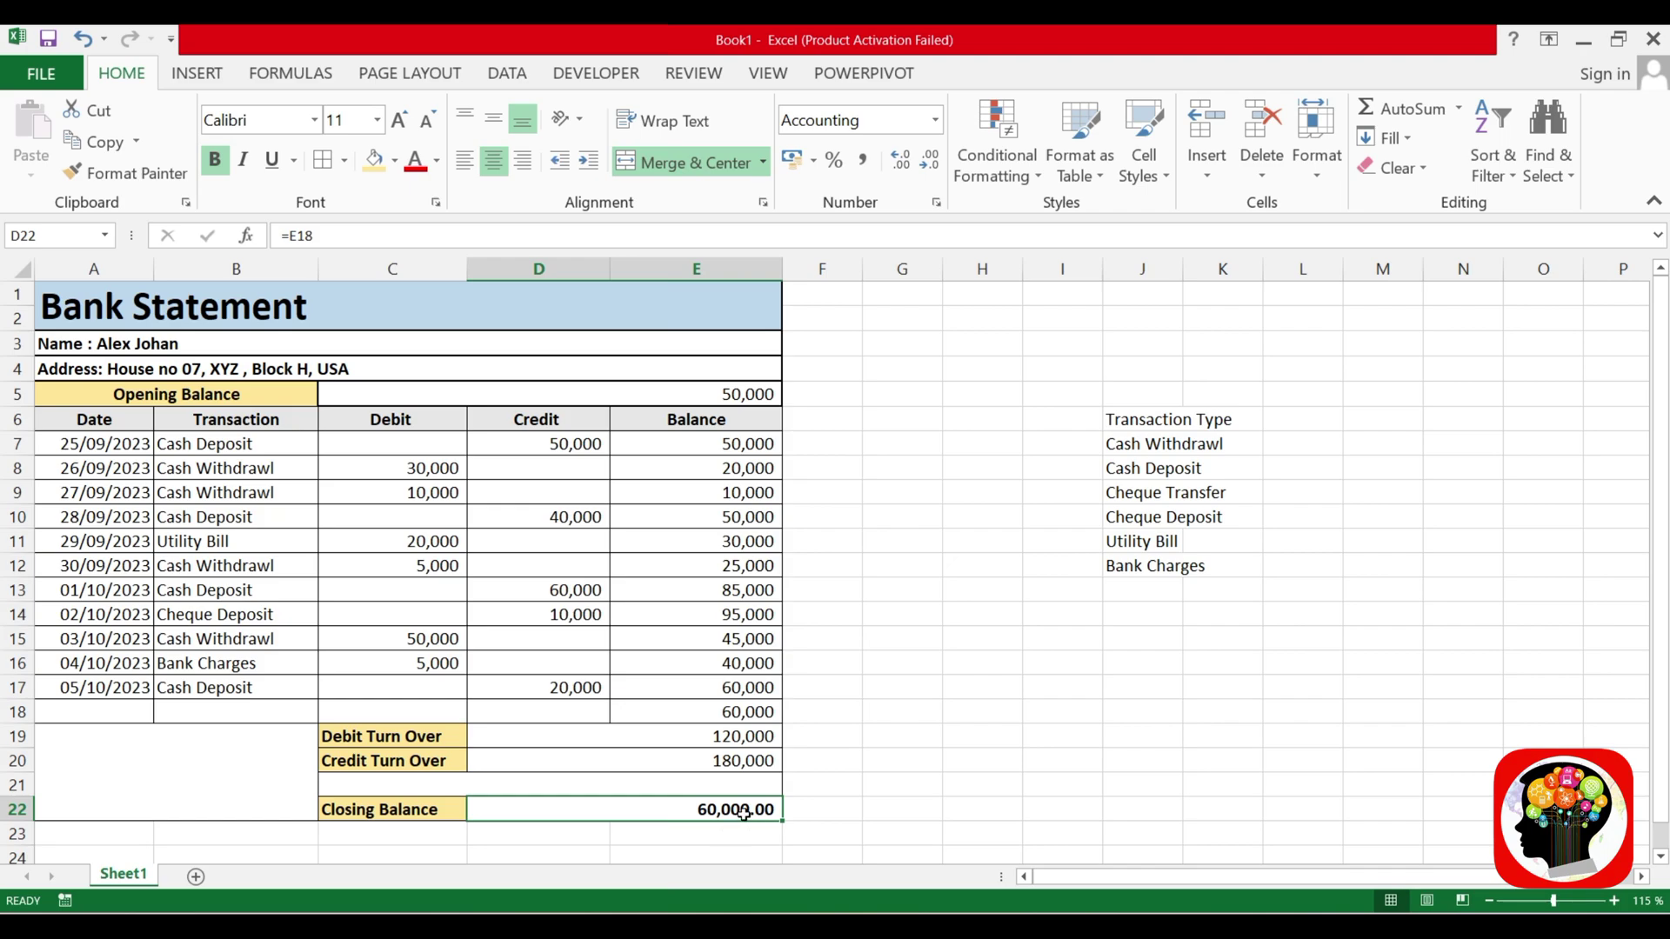
pyautogui.click(587, 162)
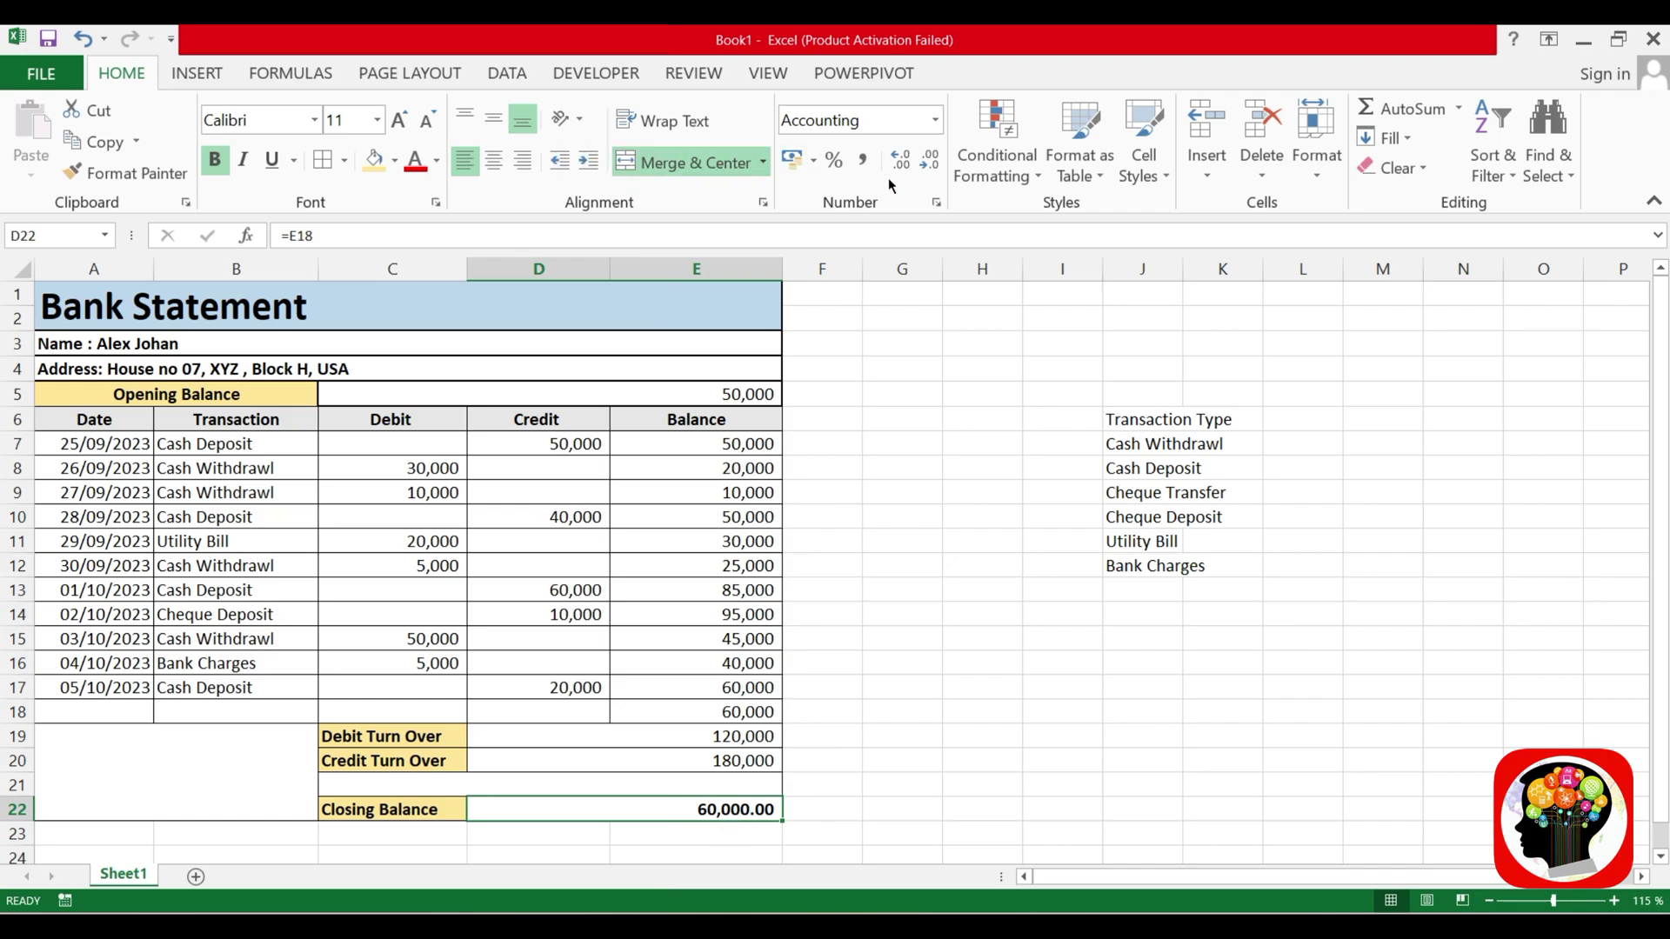
pyautogui.click(931, 160)
pyautogui.click(930, 160)
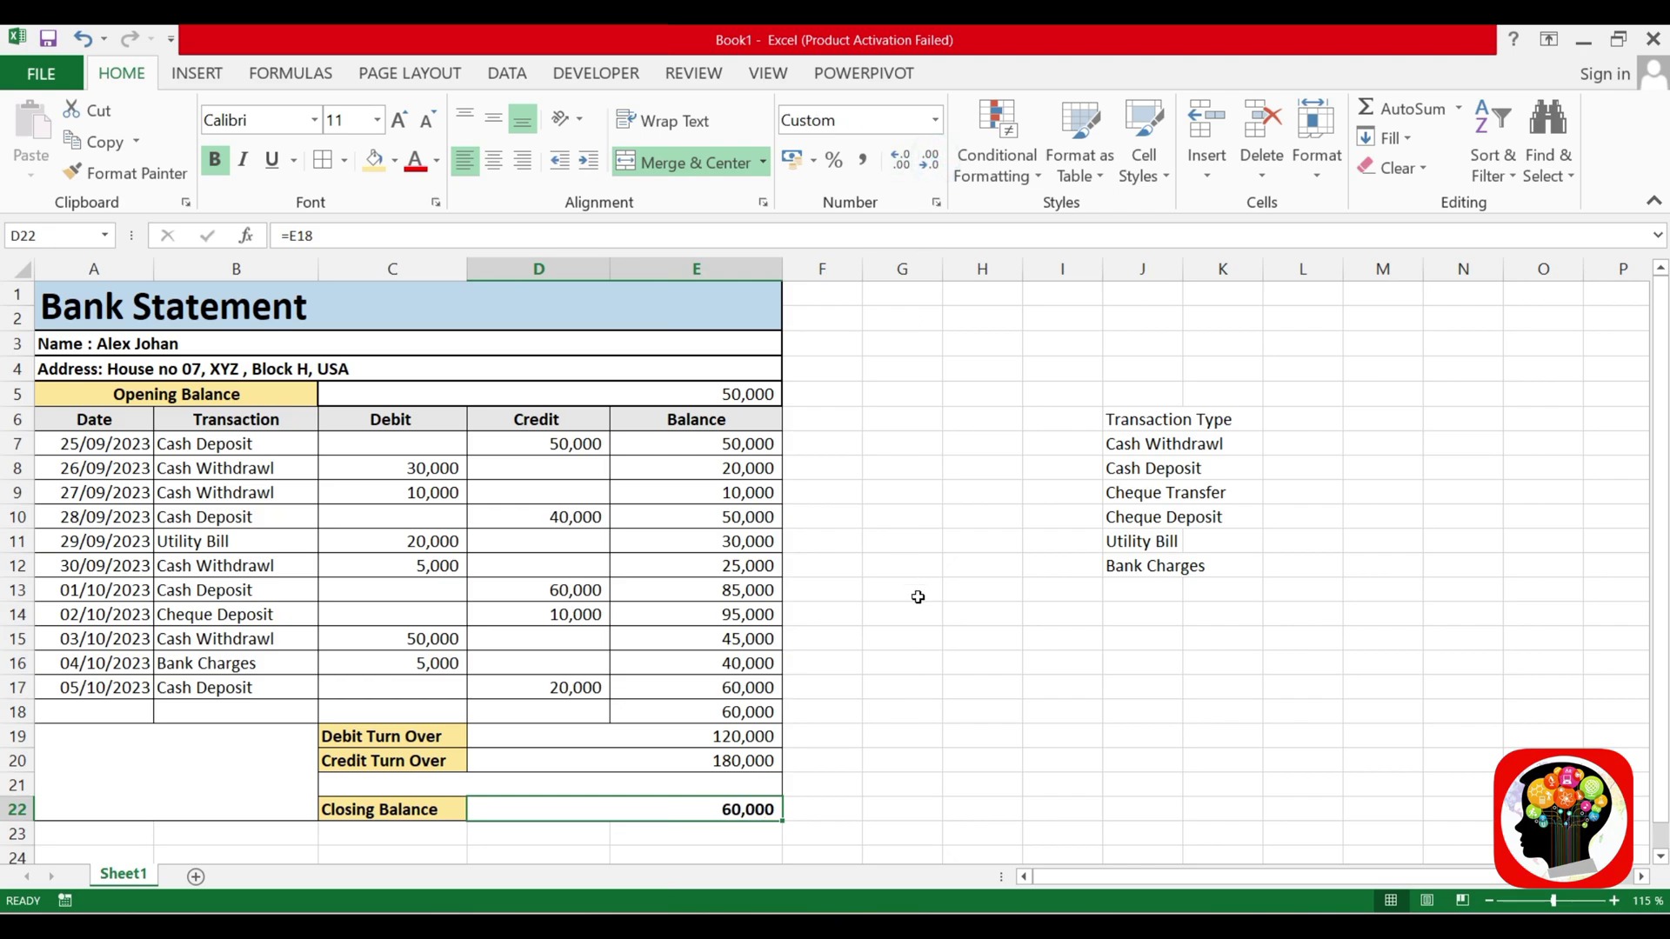